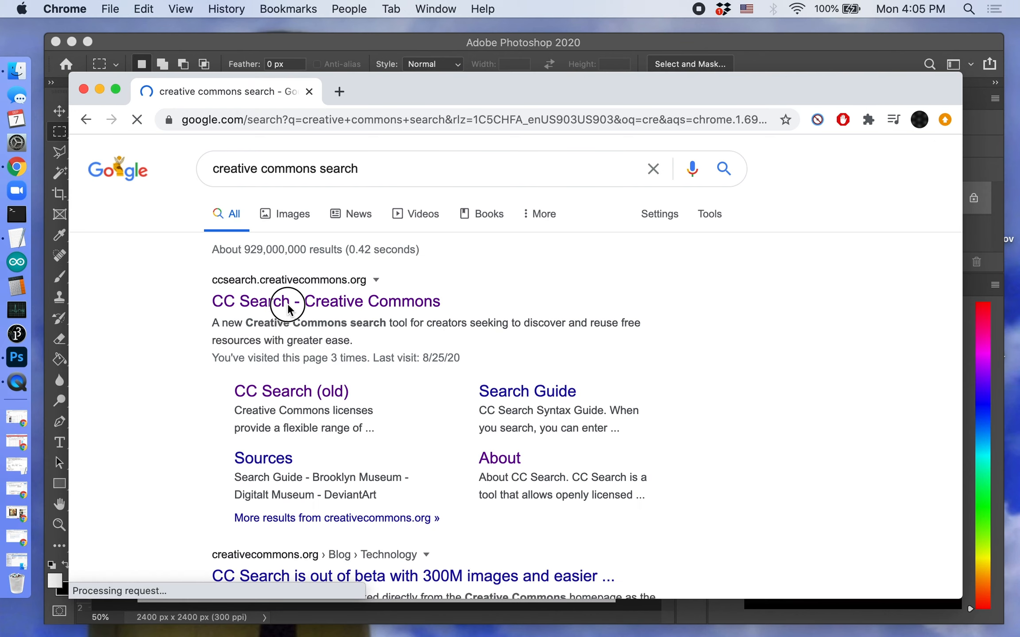
Open the CC Search site from the Google results and search it for "pine tree".
{"action": "left_click", "coordinate": [274, 310]}
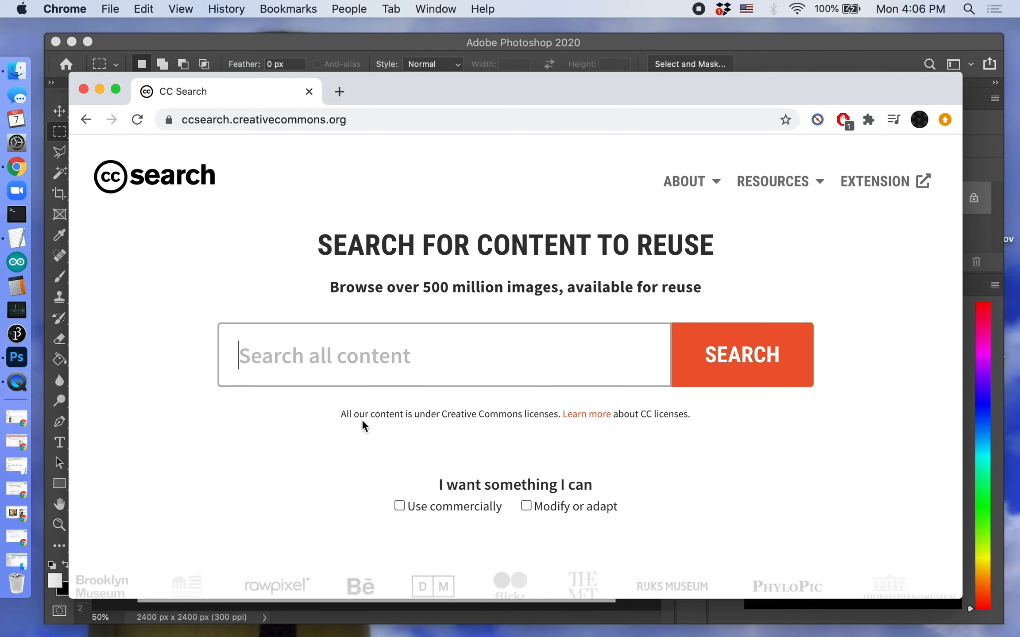
{"action": "left_click", "coordinate": [362, 358]}
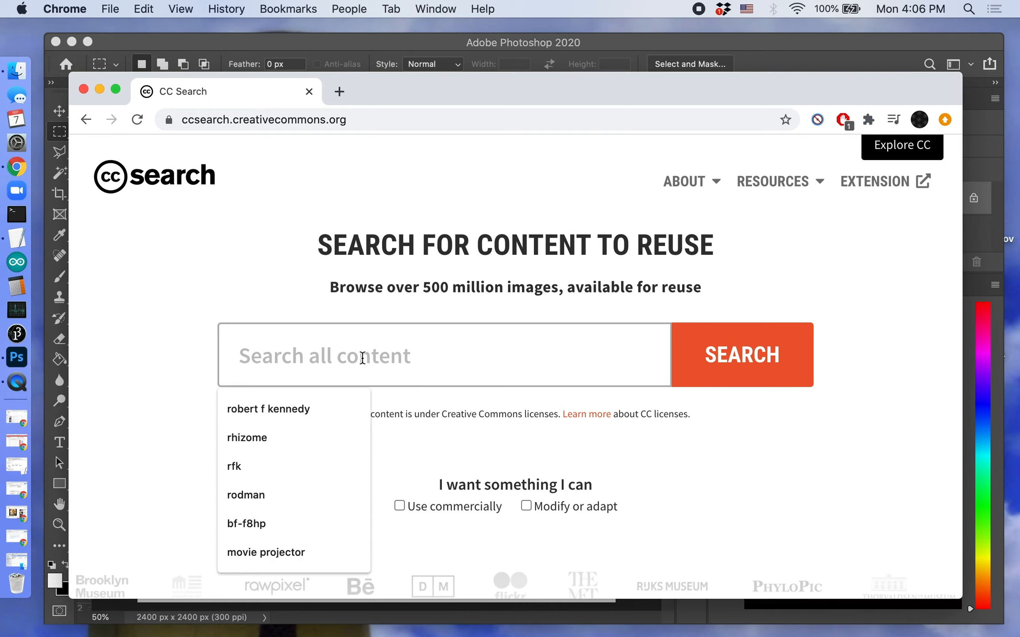
{"action": "type", "text": "pine "}
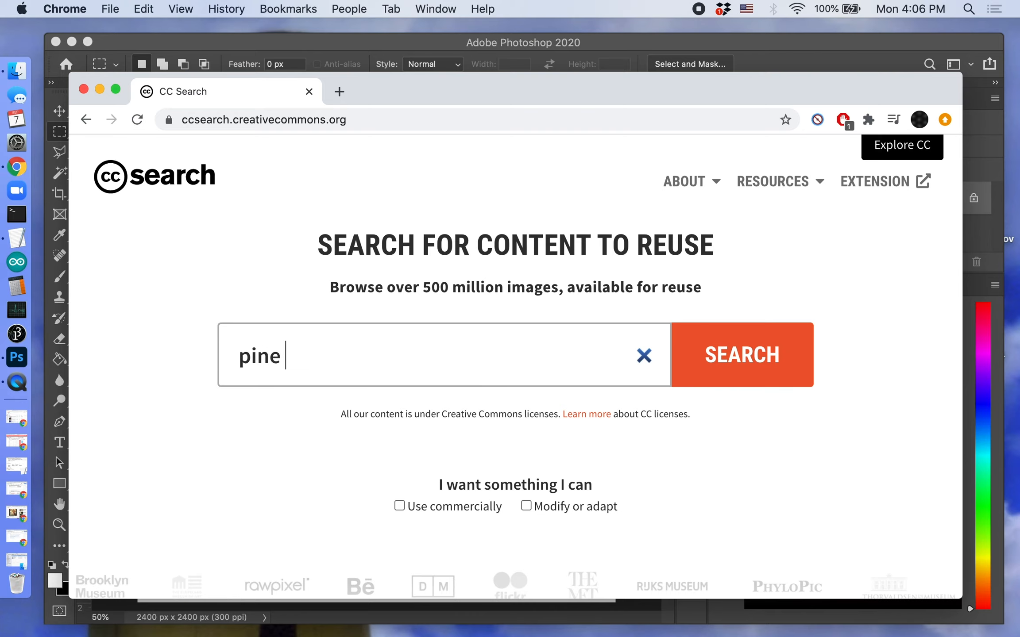
{"action": "type", "text": "tree"}
{"action": "key", "text": "Return"}
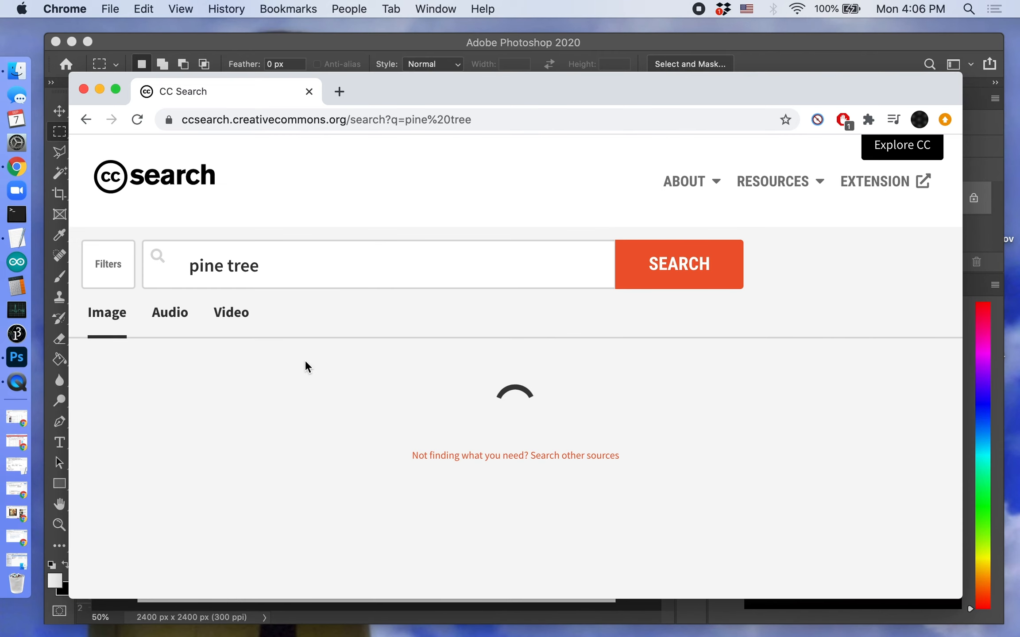
Open the "Nuyaka Creek Winery Pine Tree" photo from the search results and check its licence and credit requirements.
{"action": "scroll", "coordinate": [416, 407], "scroll_direction": "down", "scroll_amount": 3}
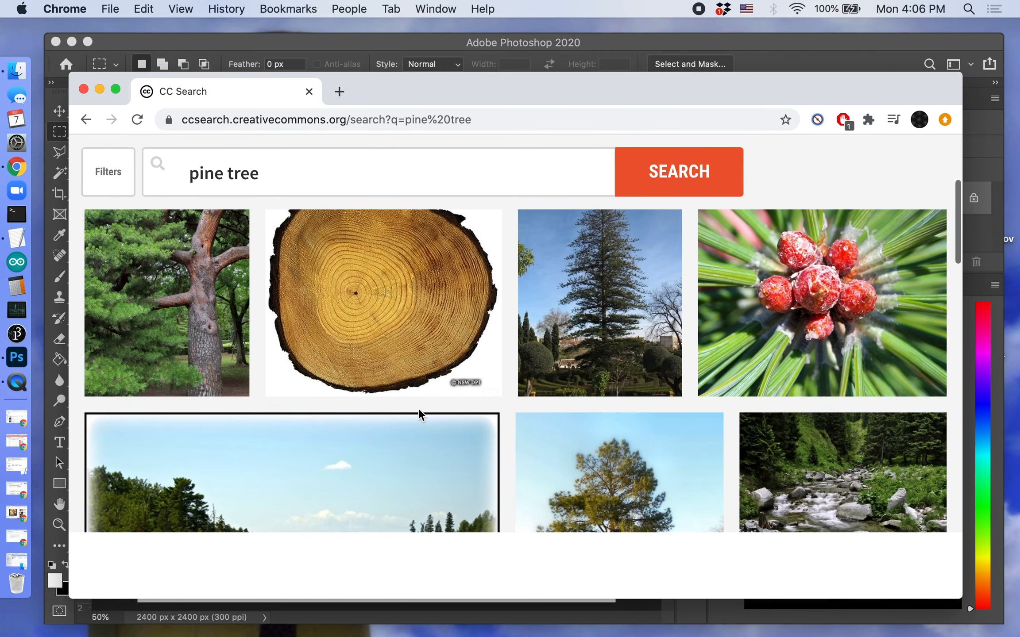
{"action": "scroll", "coordinate": [420, 415], "scroll_direction": "down", "scroll_amount": 5}
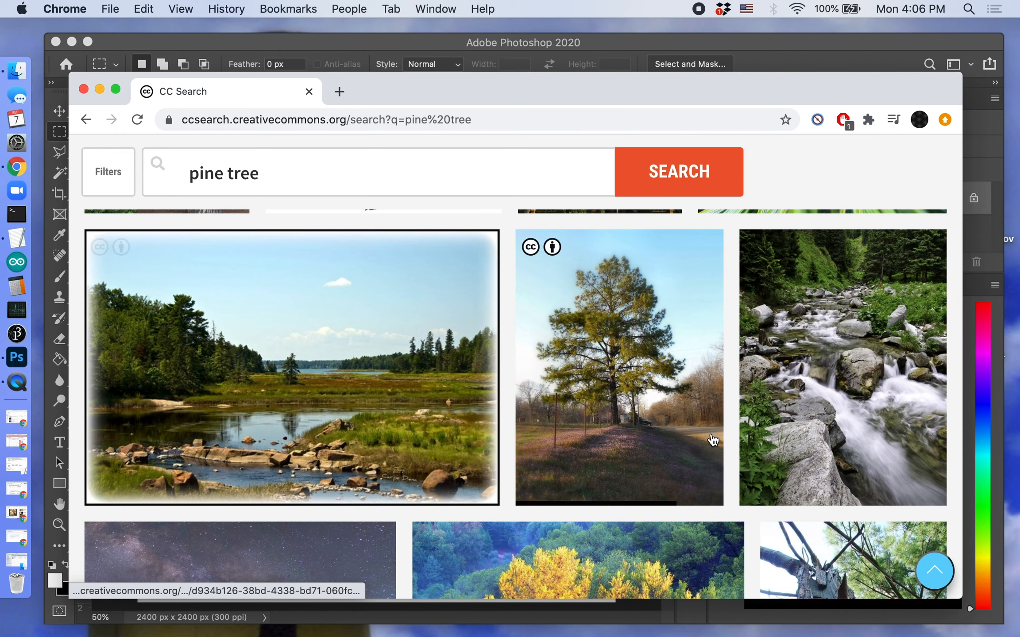
{"action": "scroll", "coordinate": [595, 402], "scroll_direction": "down", "scroll_amount": 7}
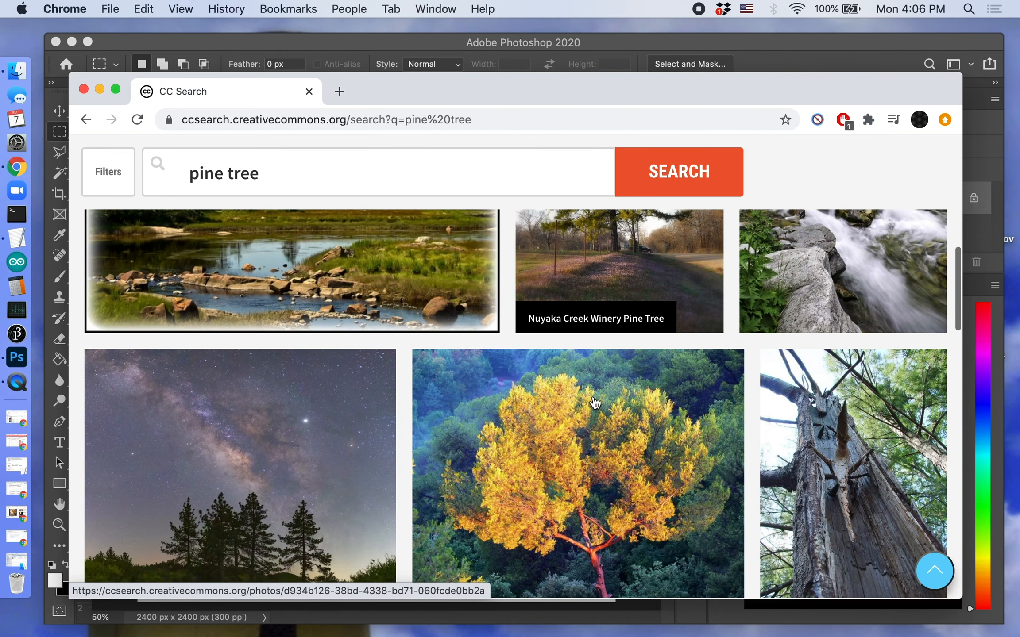
{"action": "left_click", "coordinate": [595, 403]}
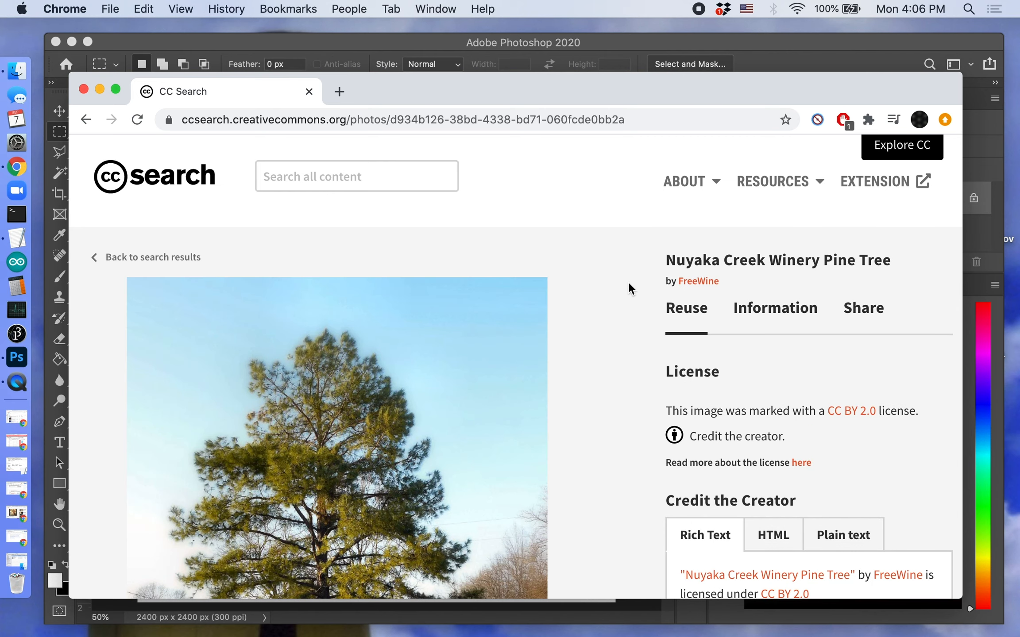
{"action": "scroll", "coordinate": [462, 342], "scroll_direction": "down", "scroll_amount": 10}
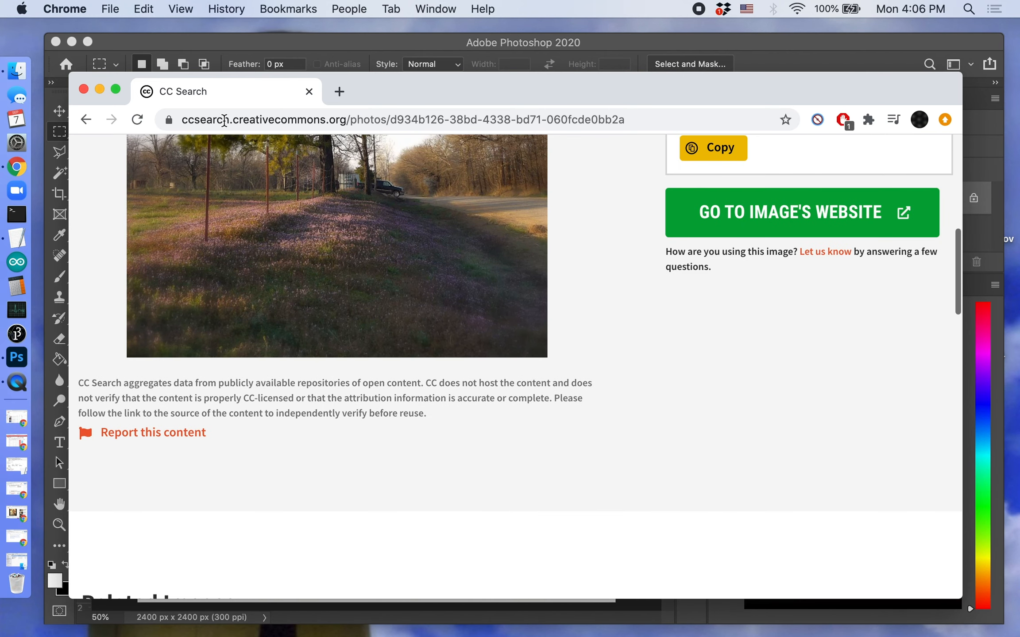
{"action": "scroll", "coordinate": [391, 340], "scroll_direction": "up", "scroll_amount": 6}
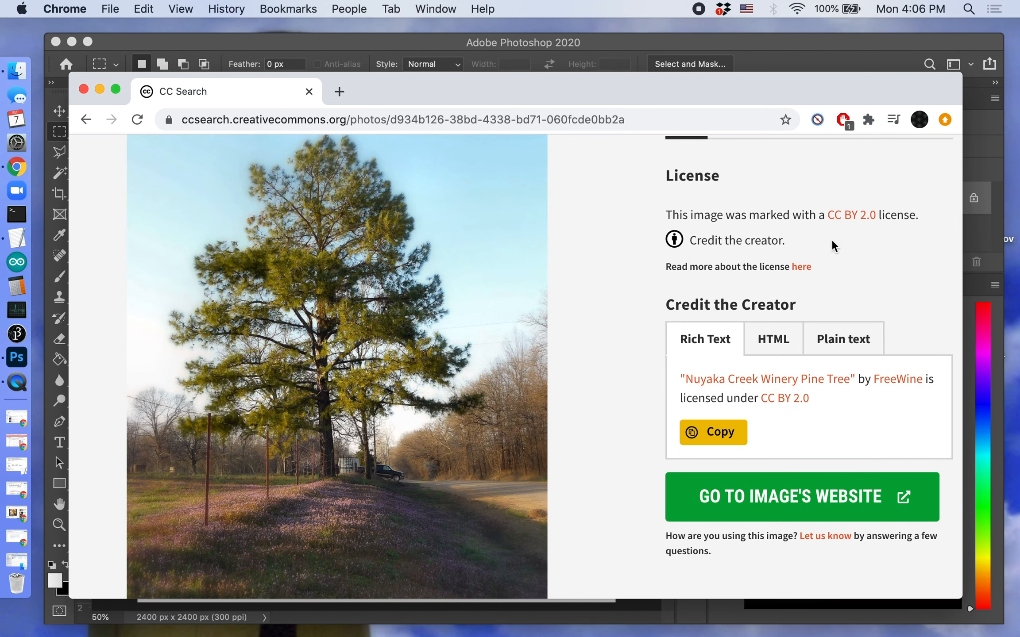
{"action": "scroll", "coordinate": [790, 248], "scroll_direction": "up", "scroll_amount": 1}
{"action": "left_click_drag", "start_coordinate": [796, 257], "coordinate": [684, 261]}
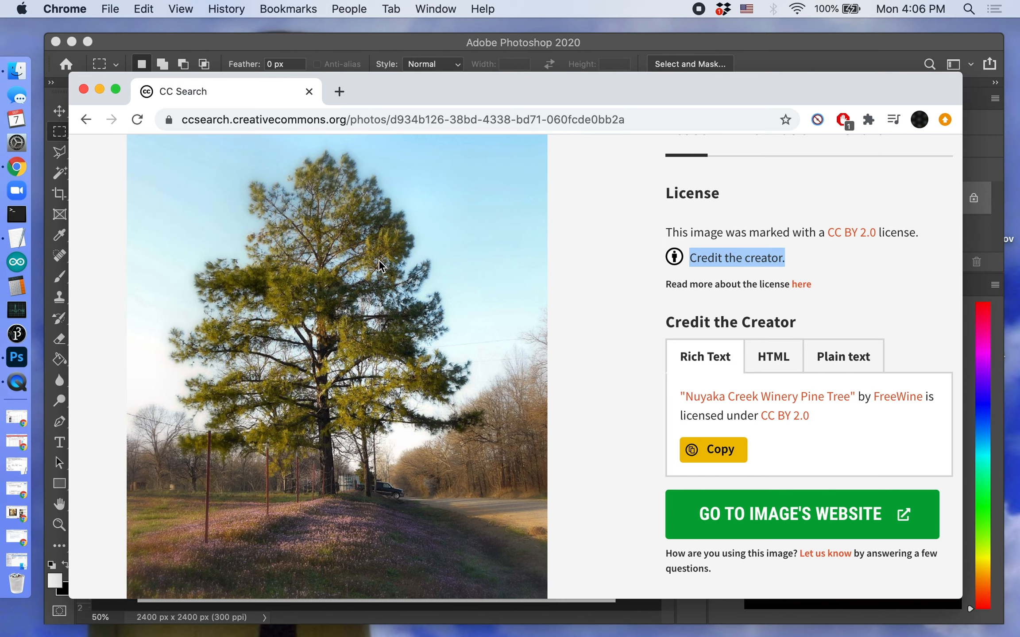
Copy the pine tree image from the web page and paste it into the blank Untitled-1 document in Photoshop.
{"action": "right_click", "coordinate": [284, 290]}
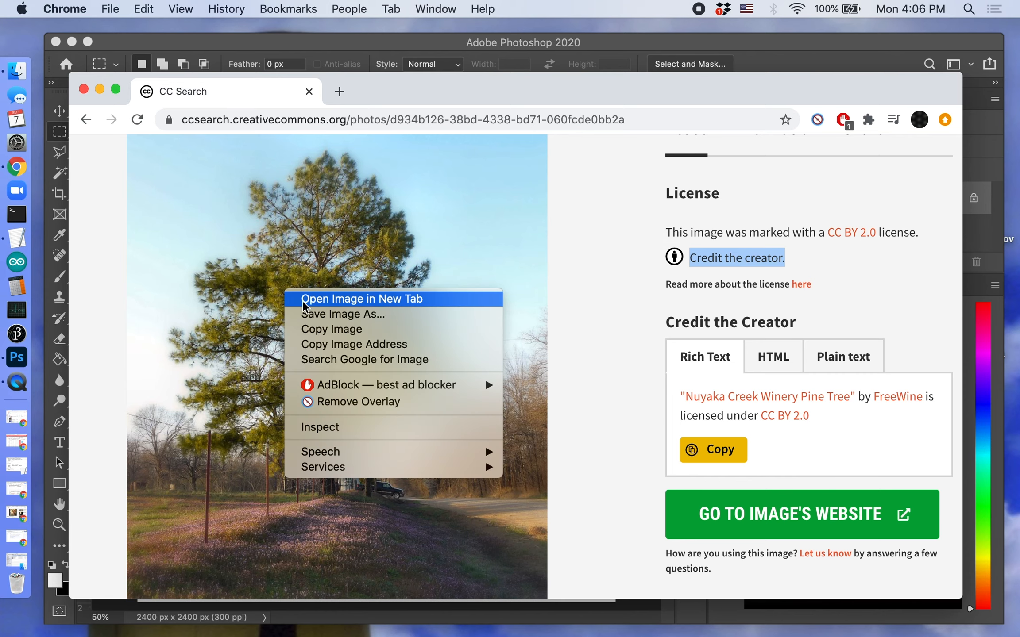
{"action": "left_click", "coordinate": [313, 328]}
{"action": "left_click", "coordinate": [325, 42]}
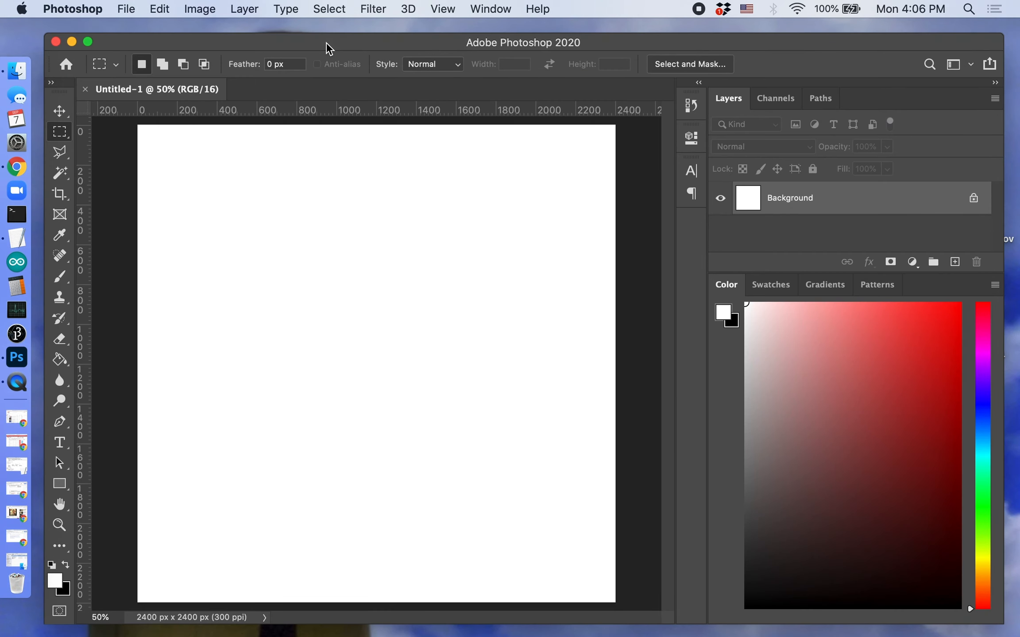
{"action": "key", "text": "super+v"}
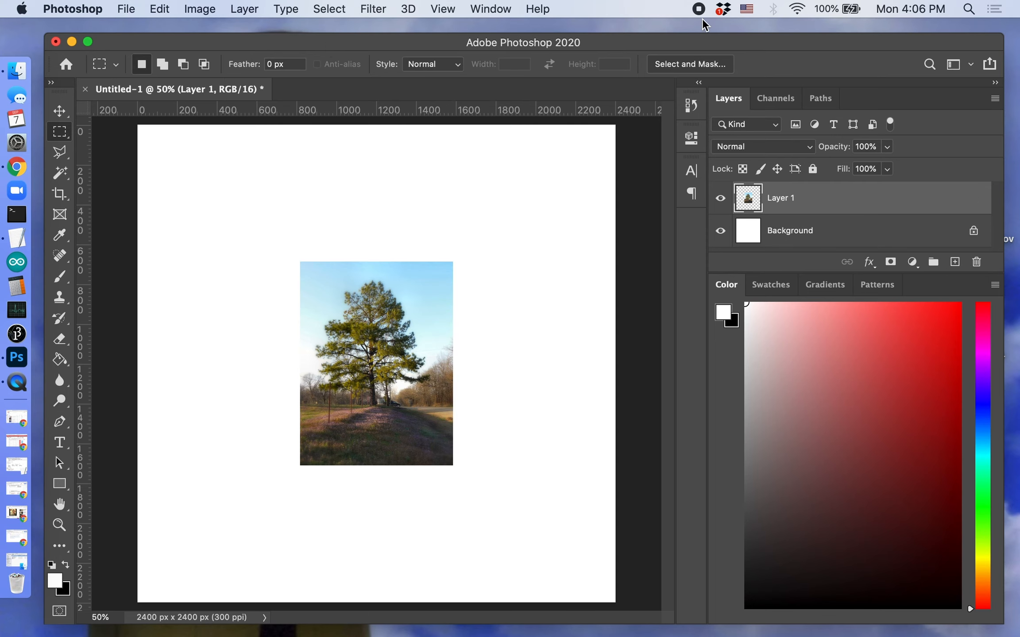
Rename the pasted image's layer to "pine-tree".
{"action": "double_click", "coordinate": [780, 199]}
{"action": "type", "text": "Pi"}
{"action": "type", "text": "ne-tree"}
{"action": "key", "text": "Return"}
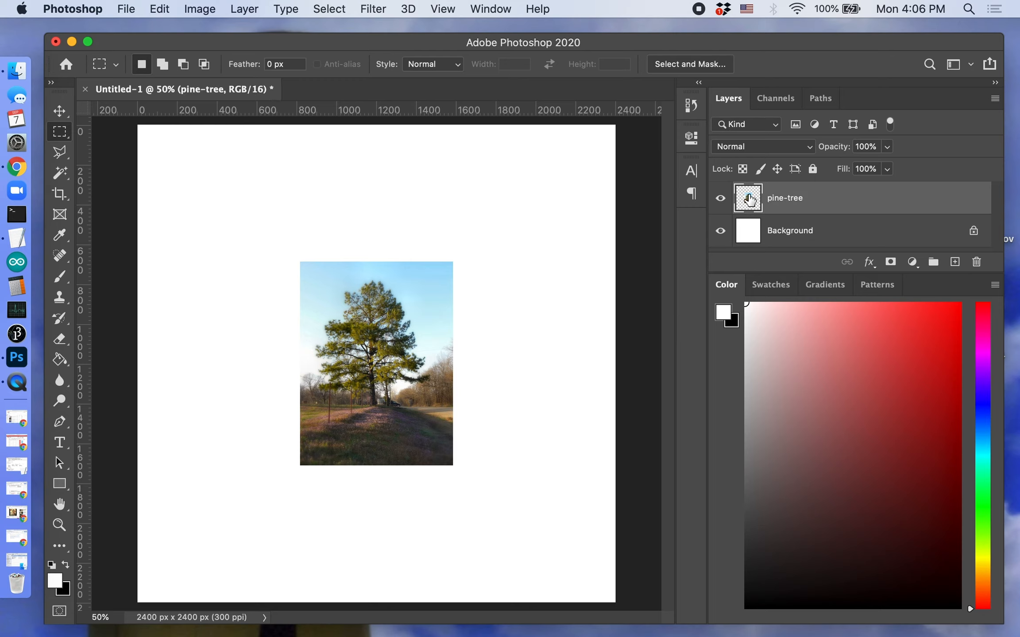
Scale the pine-tree layer proportionally with Free Transform to about 234.79%, so it spans the full canvas height.
{"action": "left_click", "coordinate": [64, 117]}
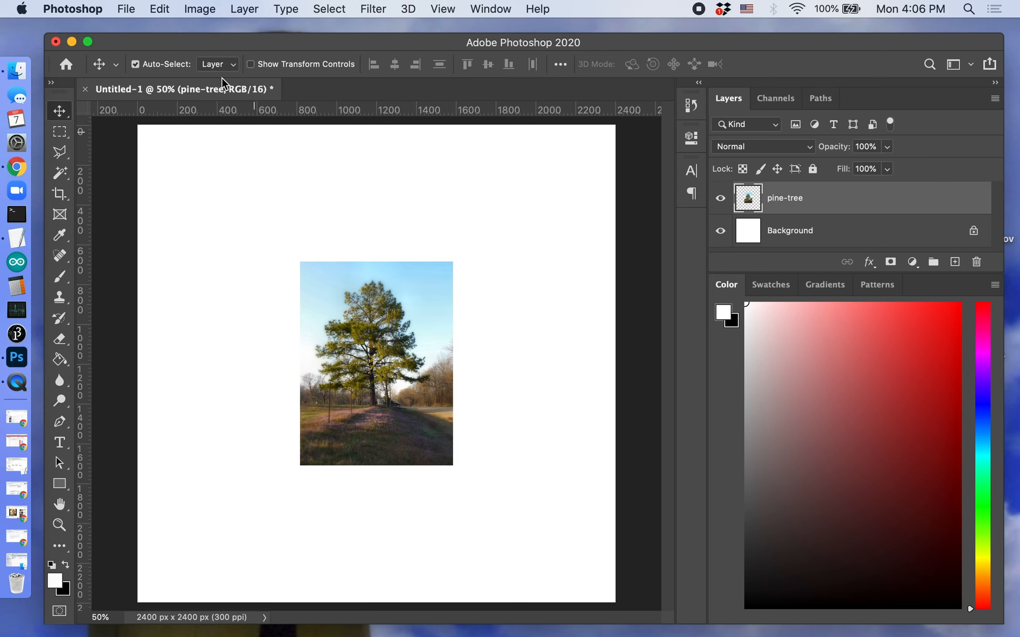
{"action": "left_click", "coordinate": [161, 9]}
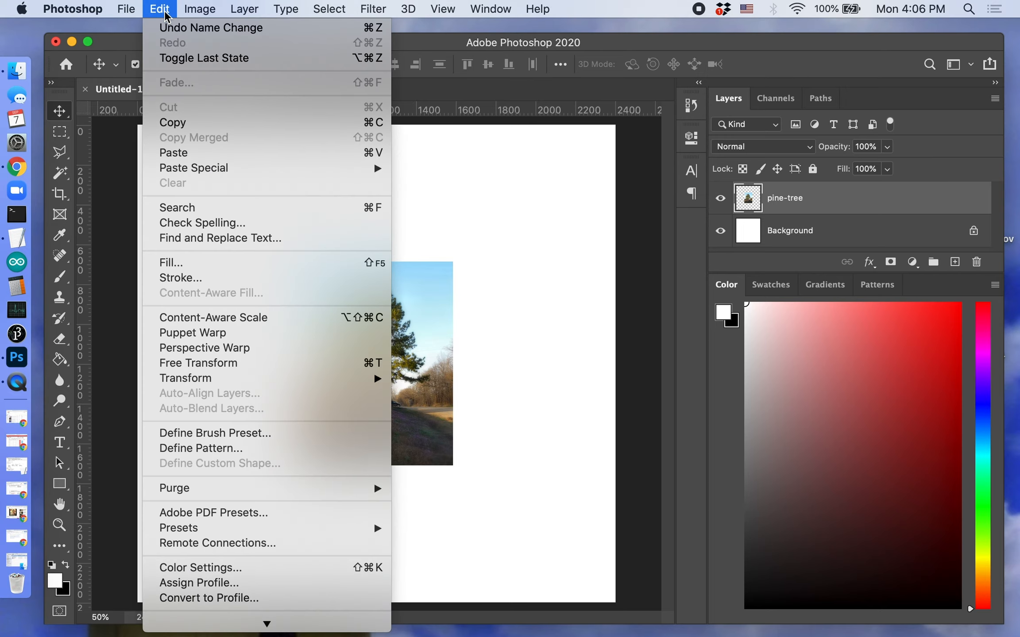
{"action": "mouse_move", "coordinate": [263, 379]}
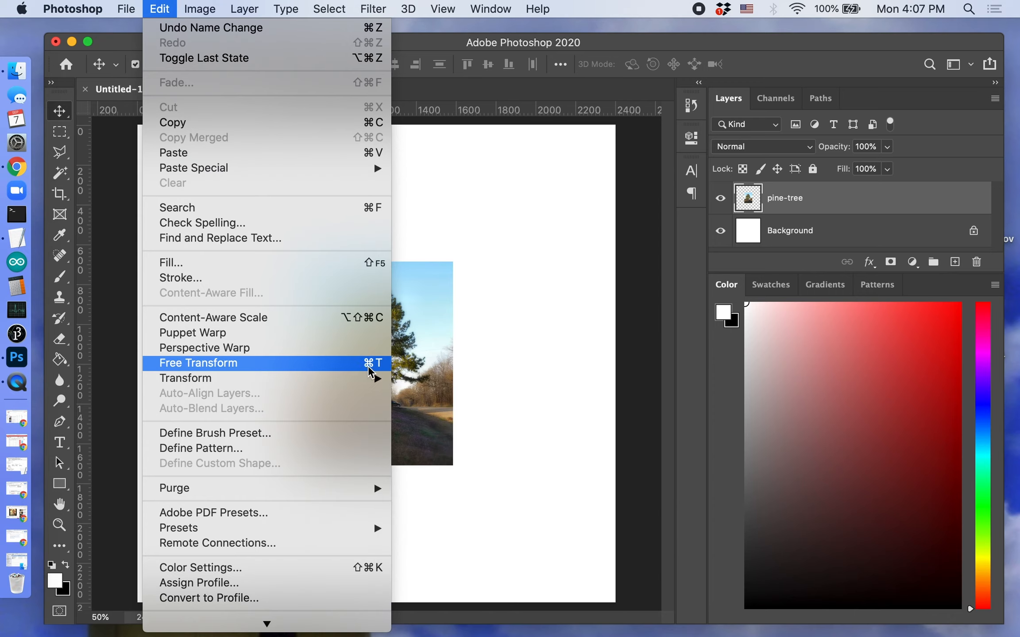
{"action": "left_click", "coordinate": [371, 363]}
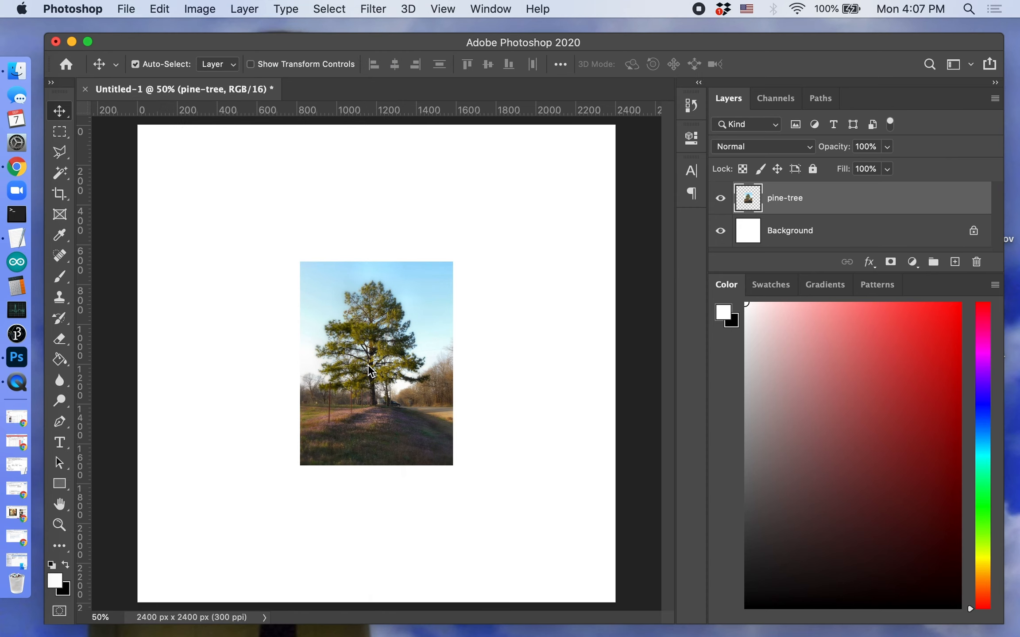
{"action": "left_click_drag", "start_coordinate": [455, 262], "coordinate": [575, 139]}
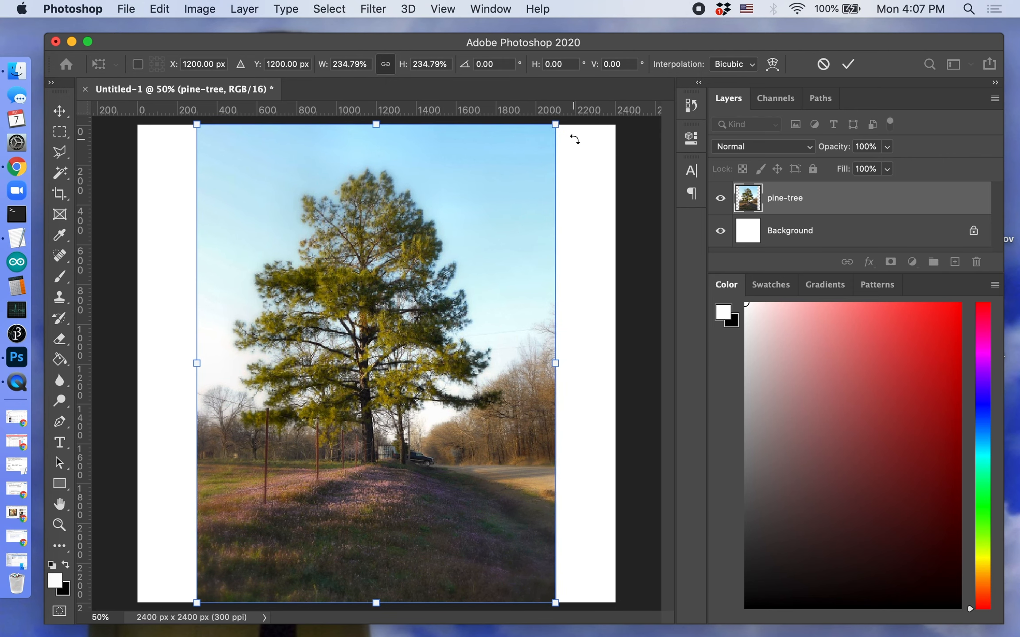
{"action": "key", "text": "Return"}
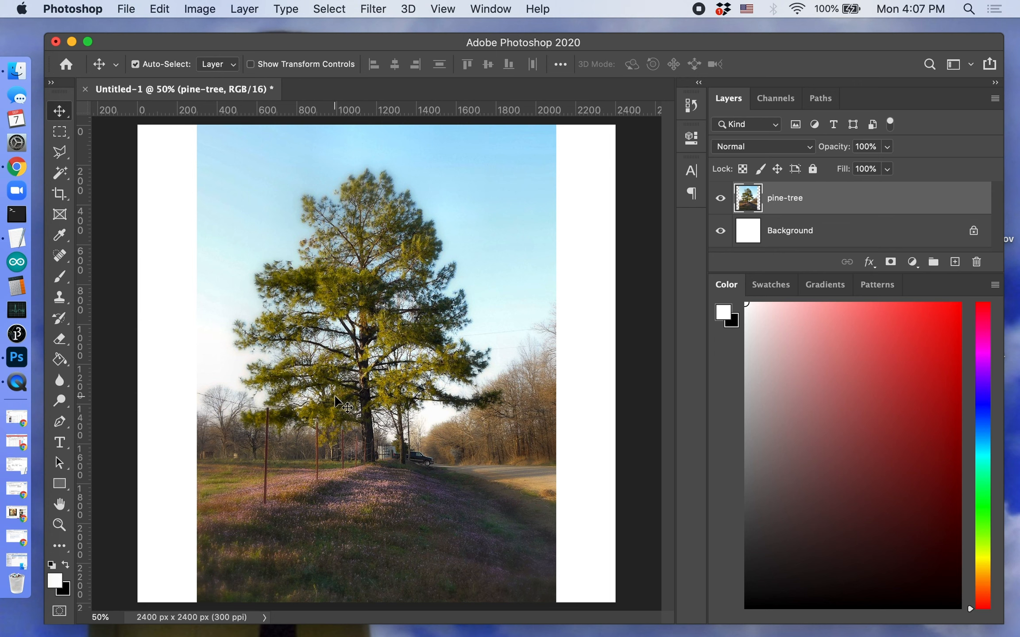
Move the tree photo down the canvas, centred horizontally, with its upper edge slightly above the canvas's middle.
{"action": "left_click_drag", "start_coordinate": [376, 317], "coordinate": [393, 556]}
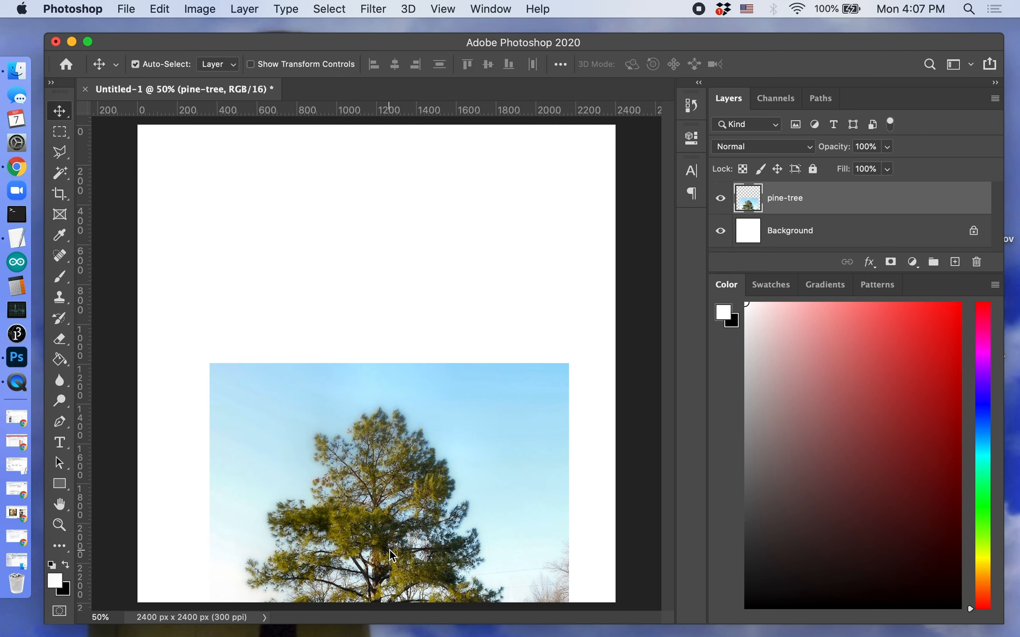
{"action": "left_click_drag", "start_coordinate": [393, 555], "coordinate": [395, 533]}
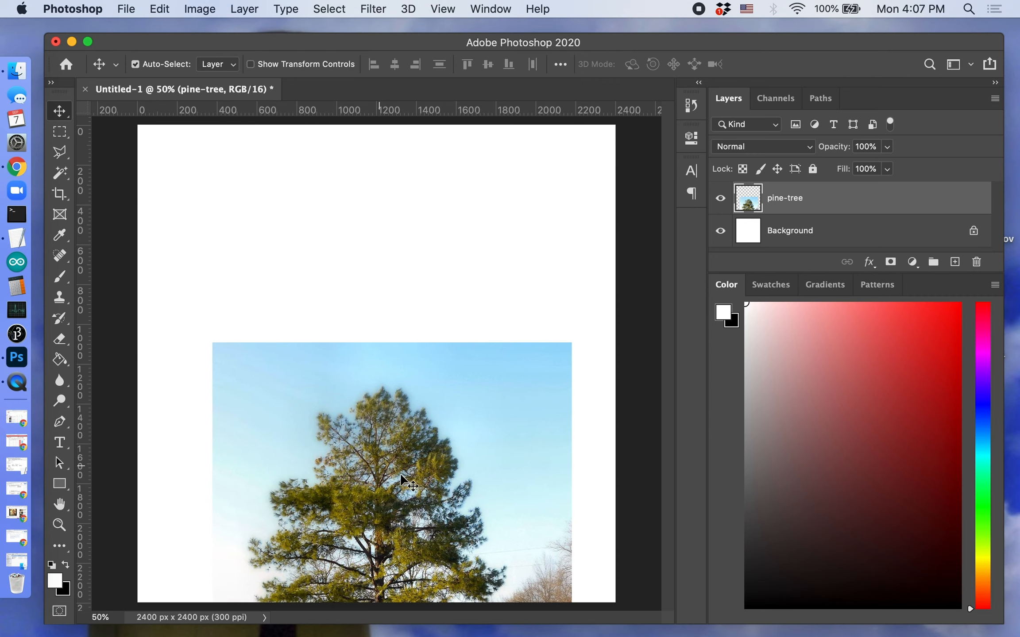
{"action": "left_click", "coordinate": [392, 482]}
{"action": "left_click_drag", "start_coordinate": [392, 482], "coordinate": [393, 482]}
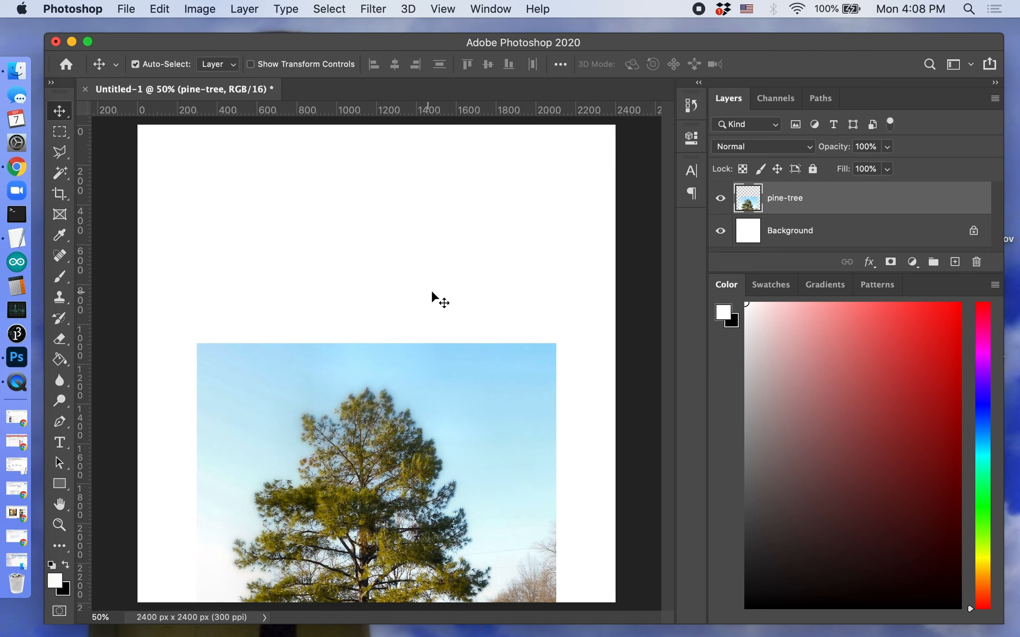
{"action": "left_click", "coordinate": [427, 447]}
{"action": "mouse_move", "coordinate": [427, 447]}
{"action": "left_mouse_down"}
{"action": "mouse_move", "coordinate": [415, 443]}
{"action": "mouse_move", "coordinate": [439, 440]}
{"action": "left_mouse_up"}
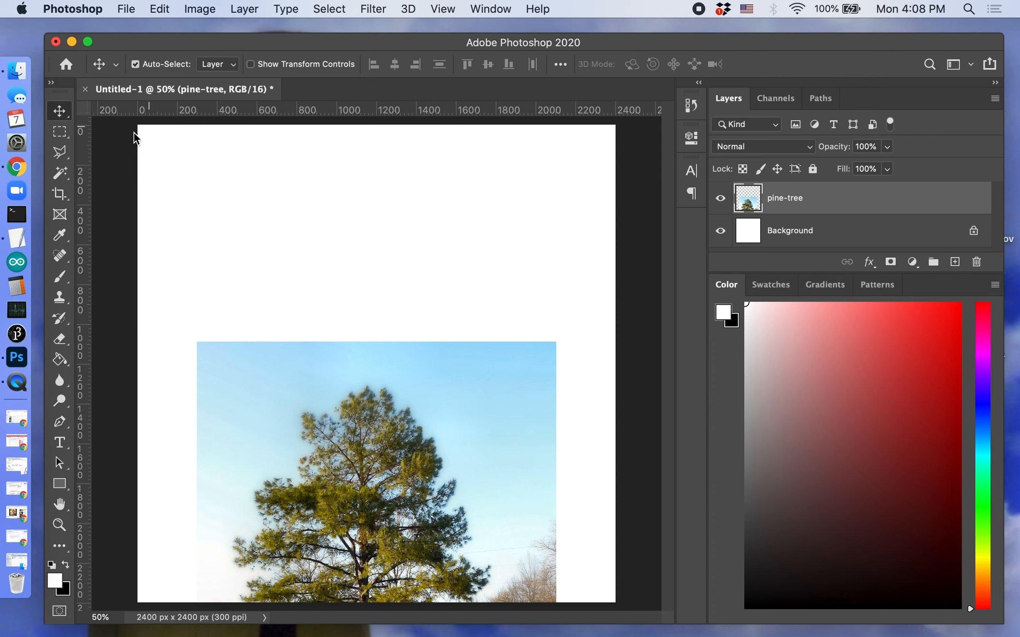
Save the document on the computer in Photoshop format as mmp100self-portrait.psd, with Maximize Compatibility enabled.
{"action": "left_click", "coordinate": [125, 9]}
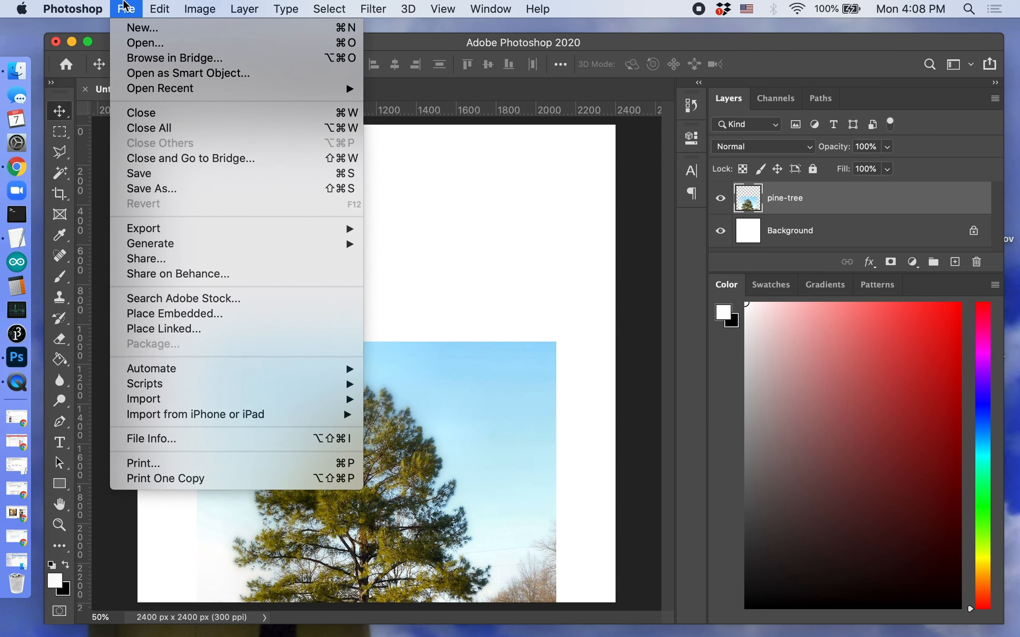
{"action": "left_click", "coordinate": [183, 196]}
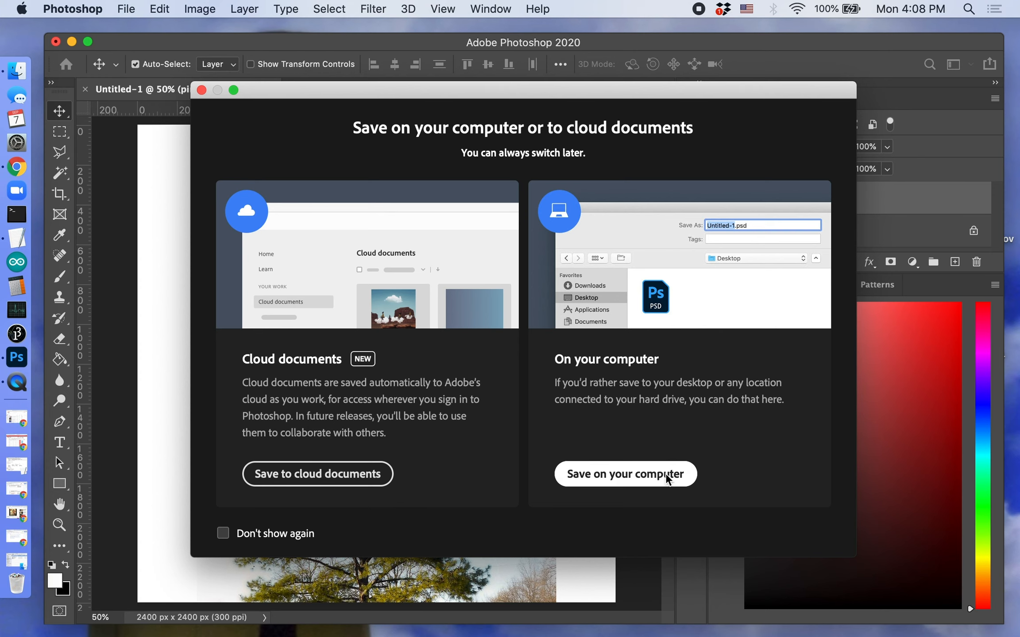
{"action": "left_click", "coordinate": [685, 475]}
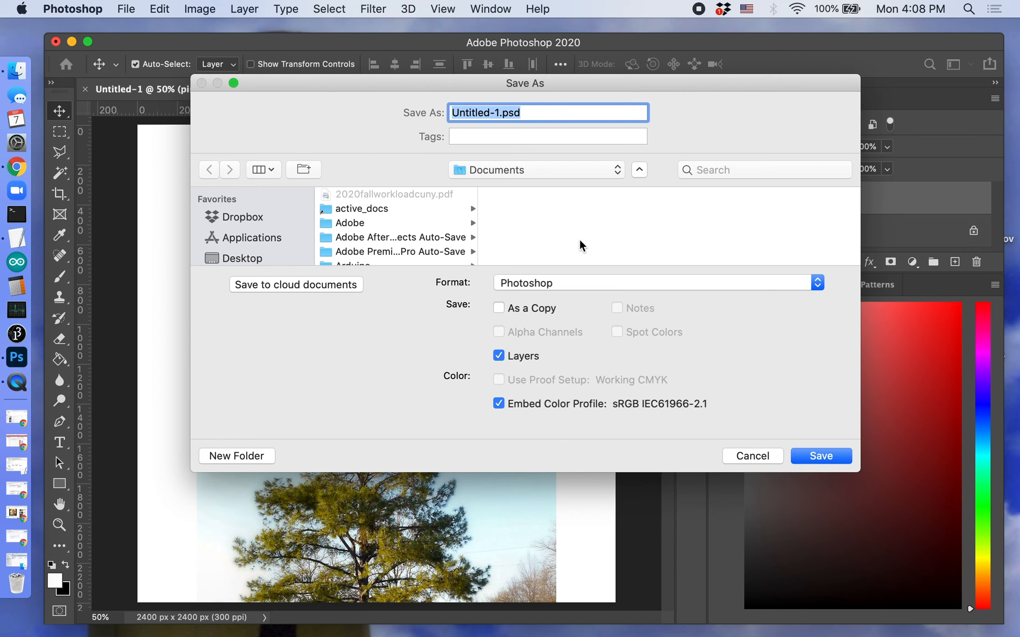
{"action": "left_click", "coordinate": [500, 113]}
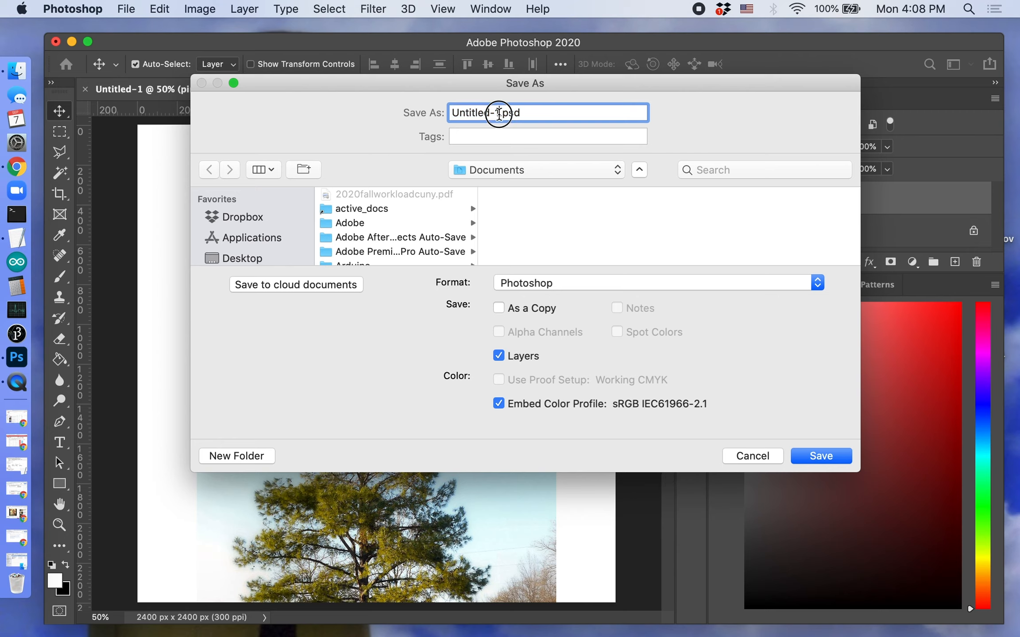
{"action": "double_click", "coordinate": [500, 114]}
{"action": "type", "text": "mmp"}
{"action": "type", "text": "100self-p"}
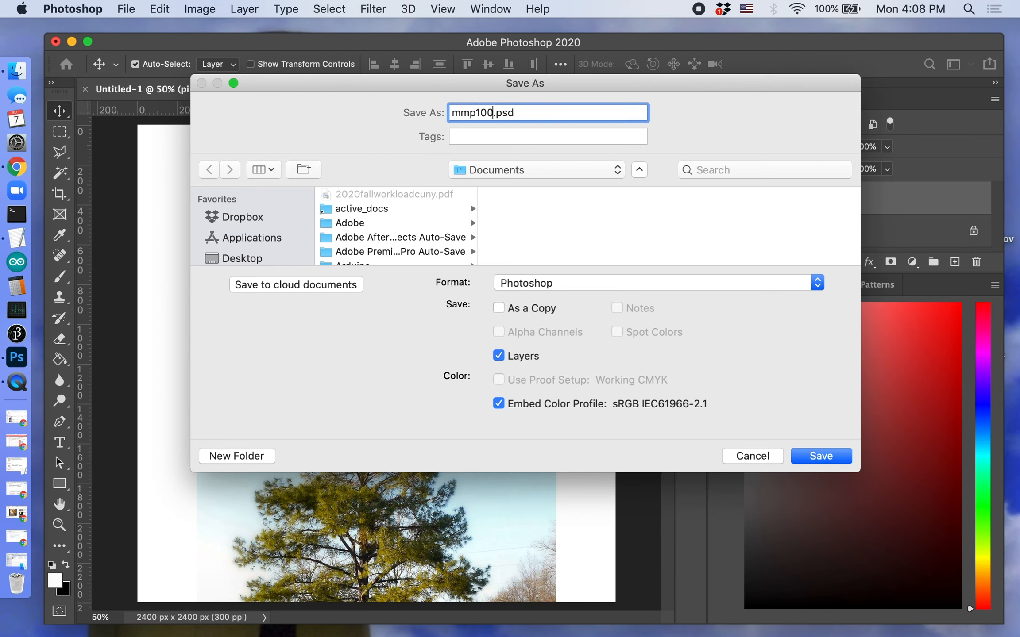
{"action": "type", "text": "ortrait"}
{"action": "key", "text": "Return"}
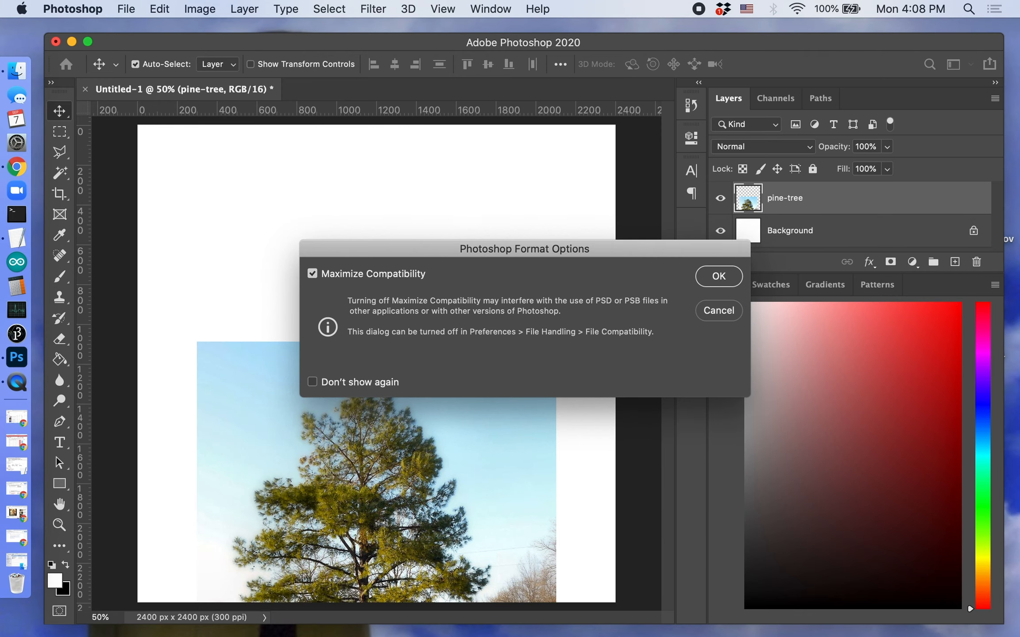
{"action": "left_click", "coordinate": [736, 278]}
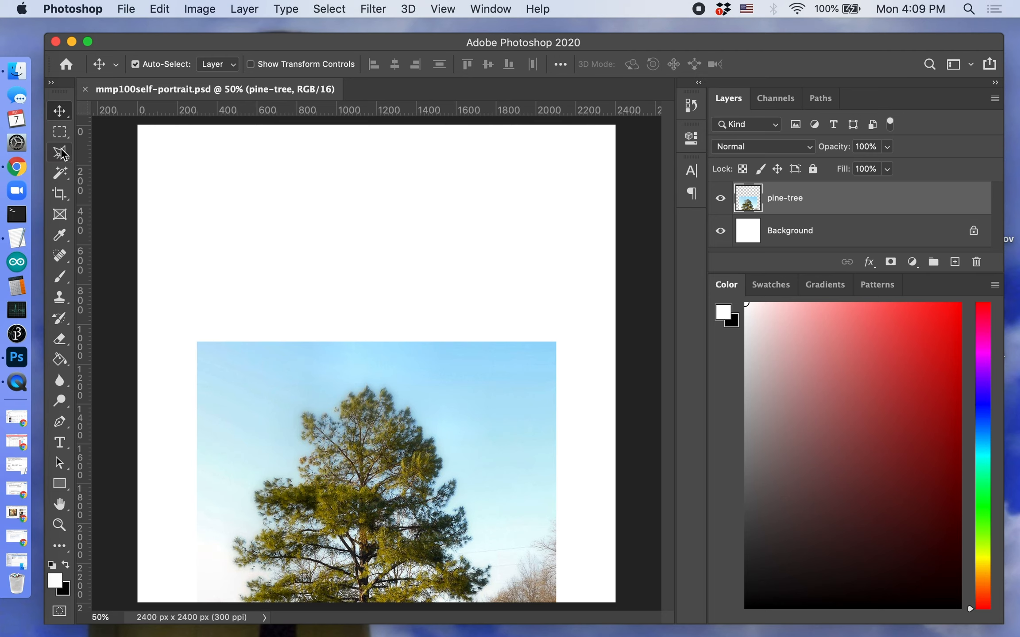
Draw an elliptical marquee selection about 228 px wide and 347 px high over the tree's lower branches.
{"action": "left_click", "coordinate": [60, 132]}
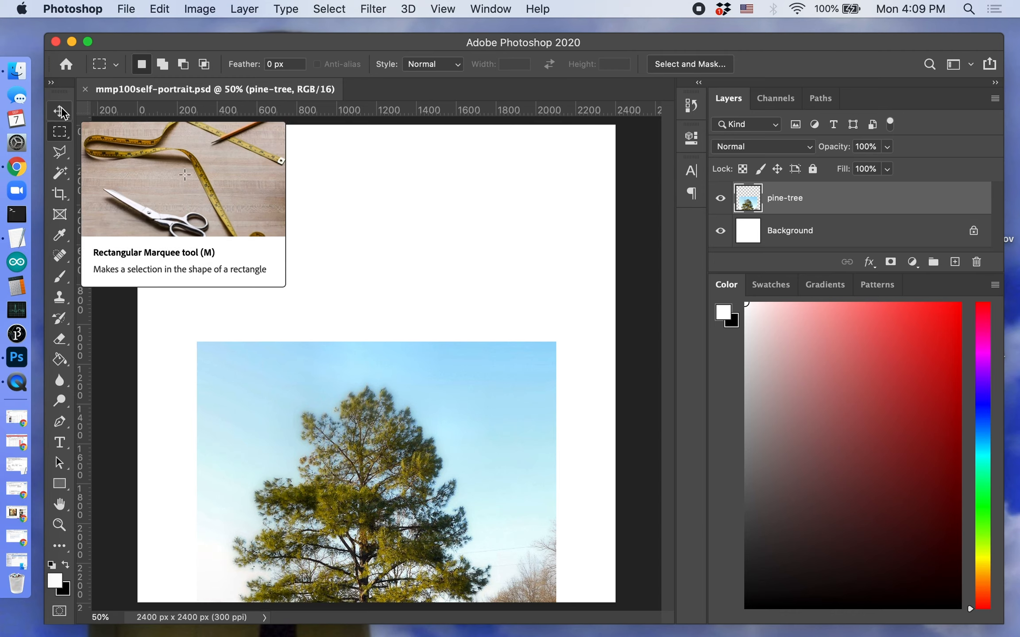
{"action": "left_click", "coordinate": [63, 137]}
{"action": "left_click_drag", "start_coordinate": [63, 137], "coordinate": [140, 144]}
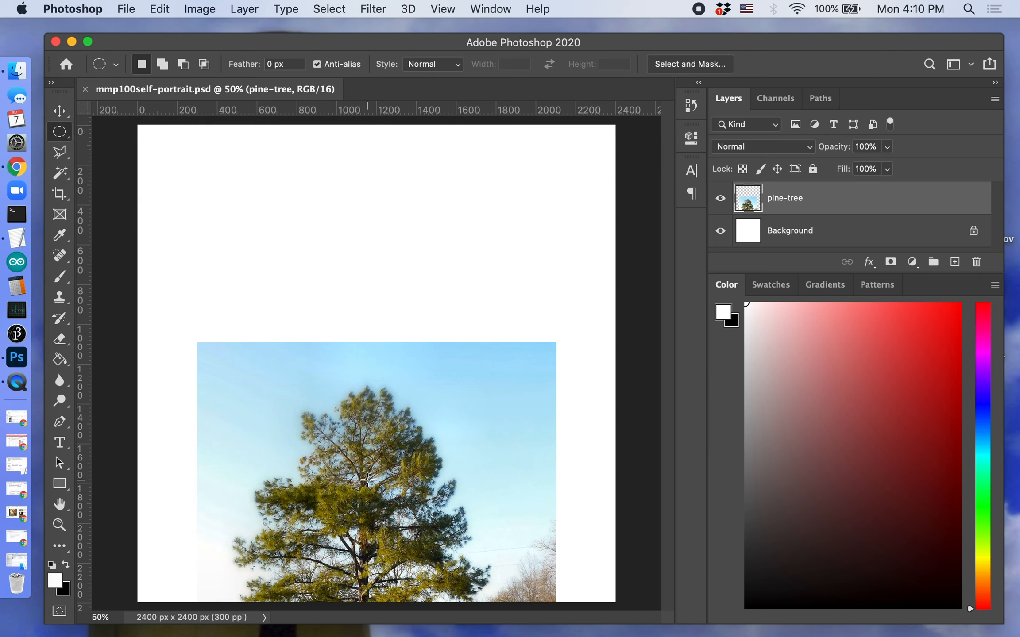
{"action": "left_click_drag", "start_coordinate": [362, 503], "coordinate": [407, 571]}
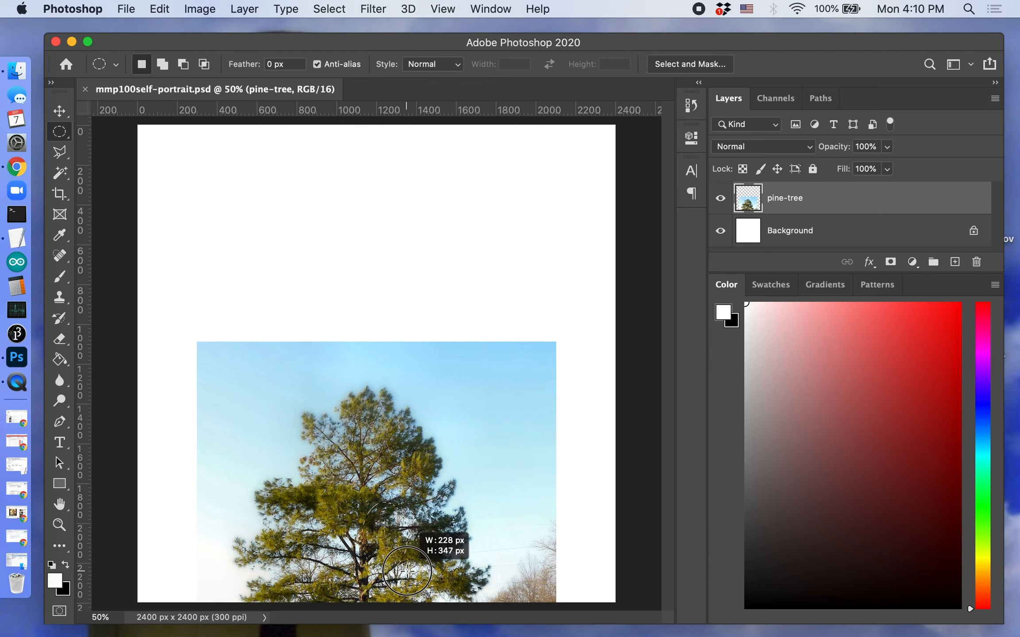
Redraw the marquee selection as a perfect circle about 450 px in diameter, centred over the middle of the tree.
{"action": "key", "text": "alt"}
{"action": "left_click_drag", "start_coordinate": [406, 572], "coordinate": [392, 523]}
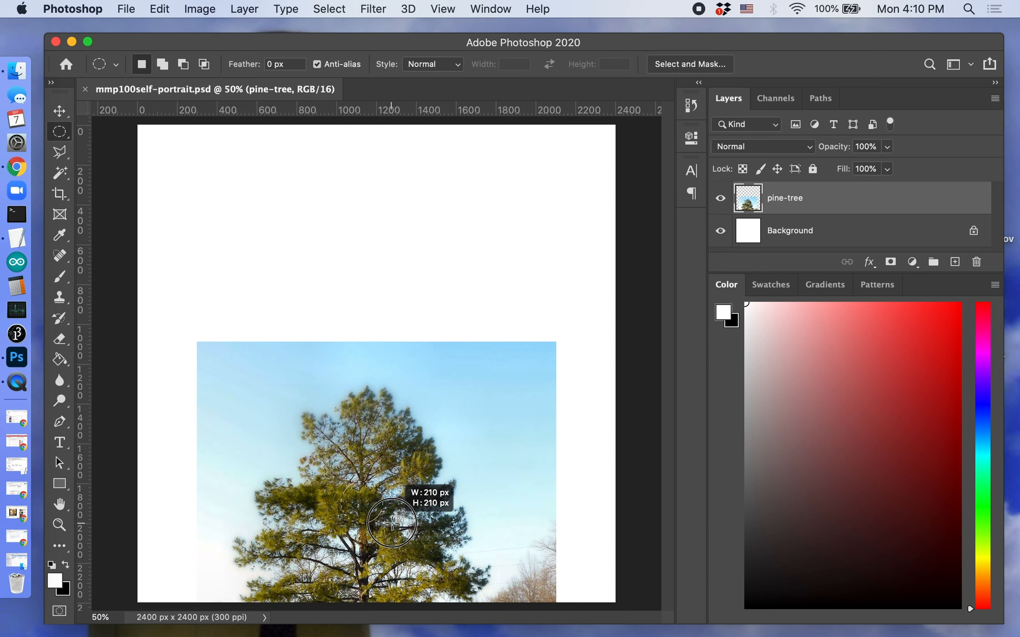
{"action": "left_click_drag", "start_coordinate": [392, 523], "coordinate": [419, 547]}
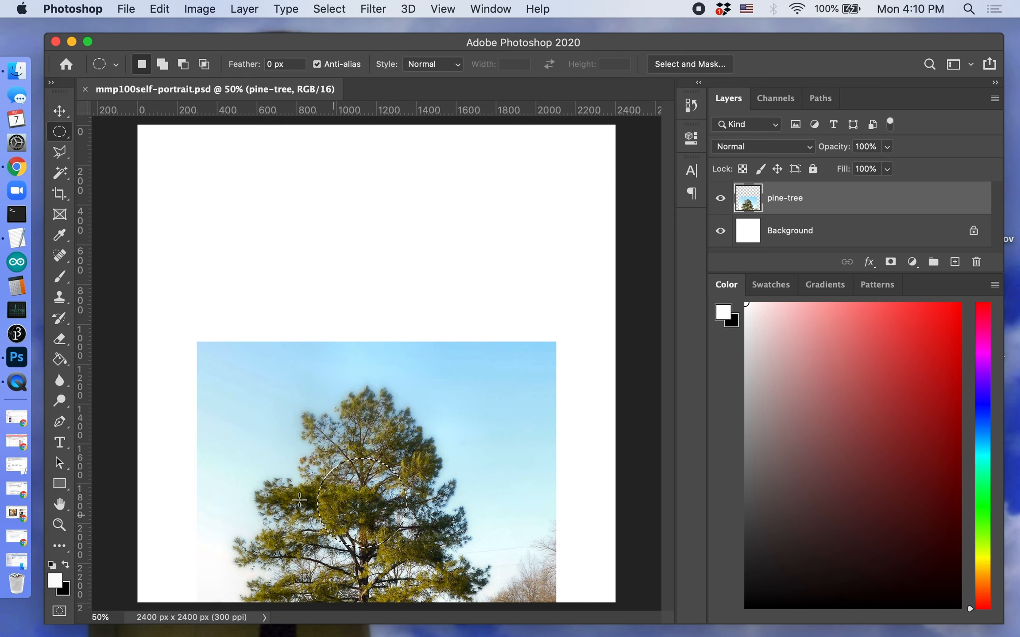
Try deleting the circular area from the pine-tree layer, and undo the deletion.
{"action": "key", "text": "BackSpace"}
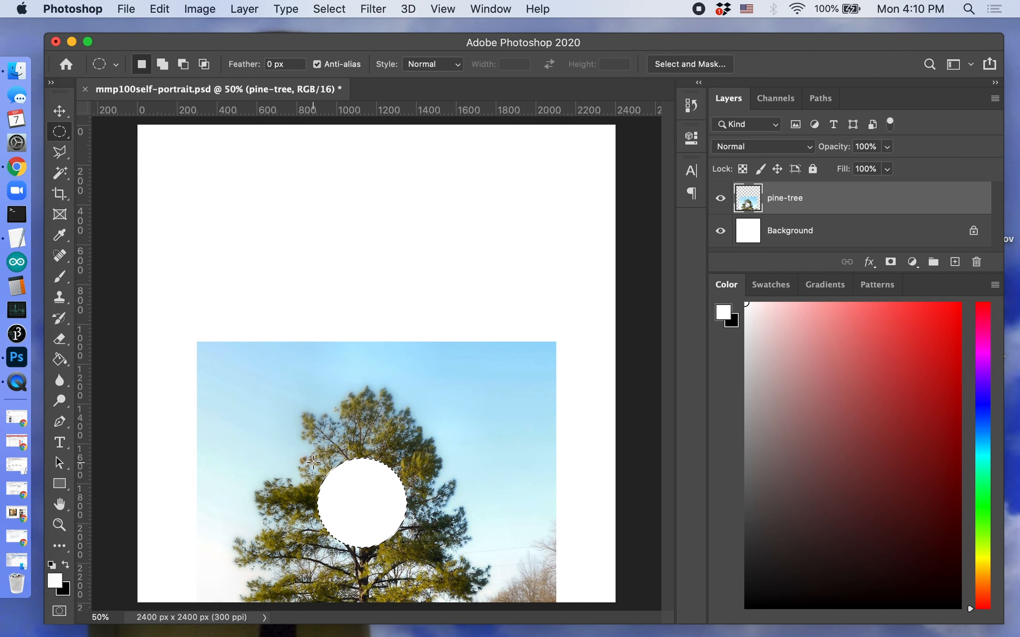
{"action": "key", "text": "super+z"}
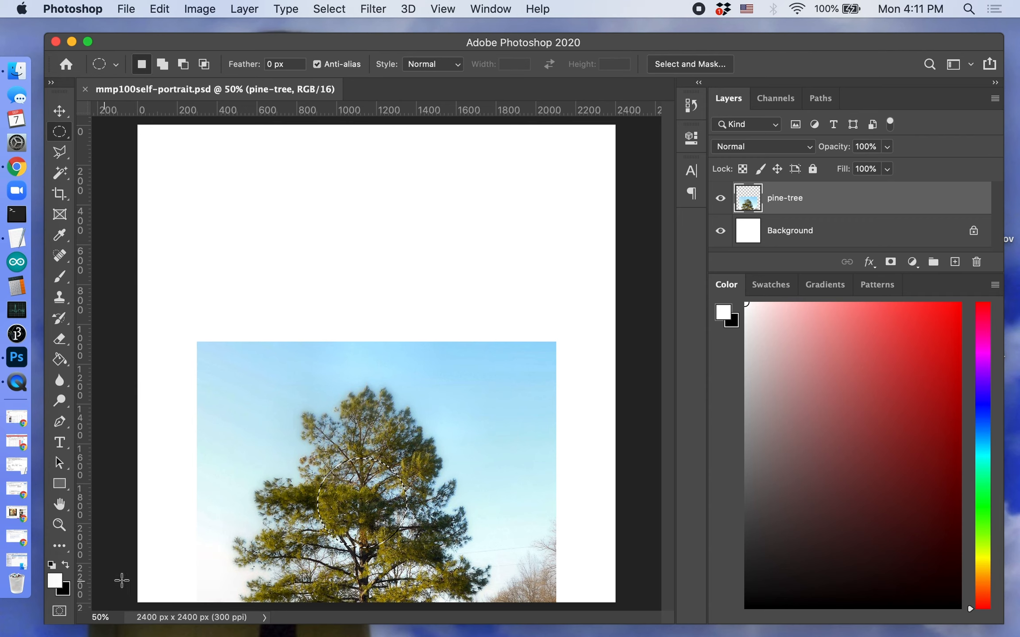
Switch to Quick Mask mode to show the circular selection as a mask overlay.
{"action": "left_click", "coordinate": [59, 617]}
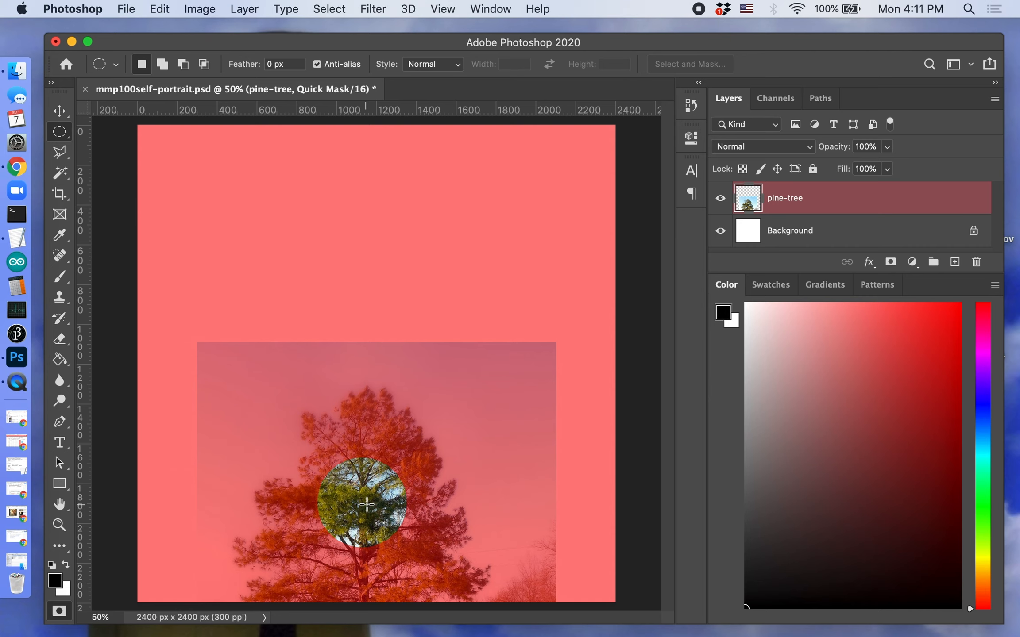
{"action": "key", "text": "super+equal"}
{"action": "key", "text": "super+equal"}
{"action": "key", "text": "super+equal"}
{"action": "key", "text": "super+equal"}
{"action": "key", "text": "super+equal"}
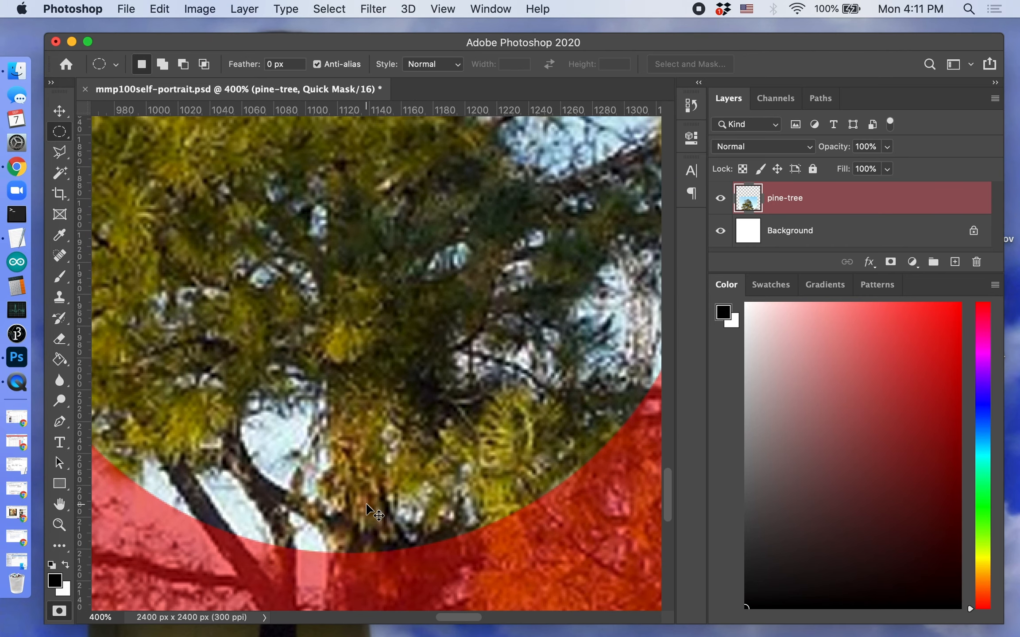
{"action": "key", "text": "super+minus"}
{"action": "scroll", "coordinate": [366, 509], "scroll_direction": "up", "scroll_amount": 5}
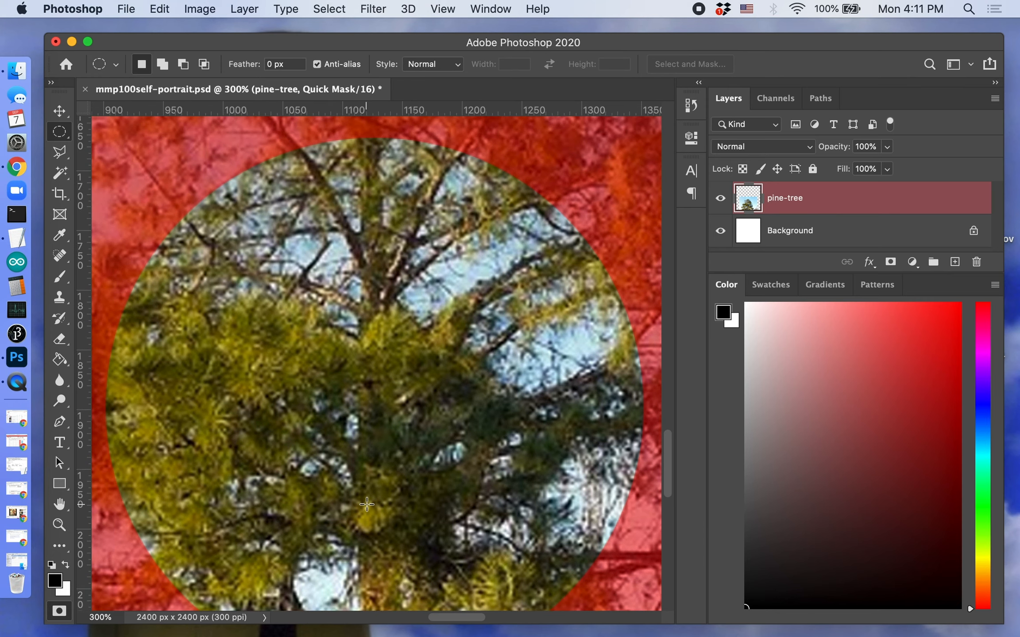
{"action": "key", "text": "super+minus"}
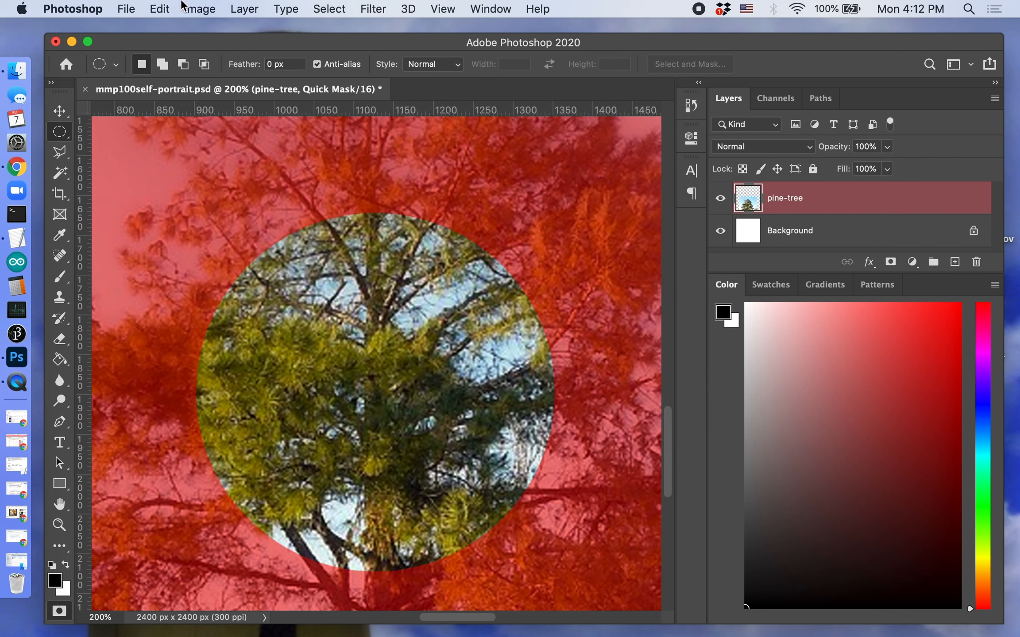
Soften the edge of the circular Quick Mask with a Gaussian Blur of 7.6 pixels radius.
{"action": "left_click", "coordinate": [374, 11]}
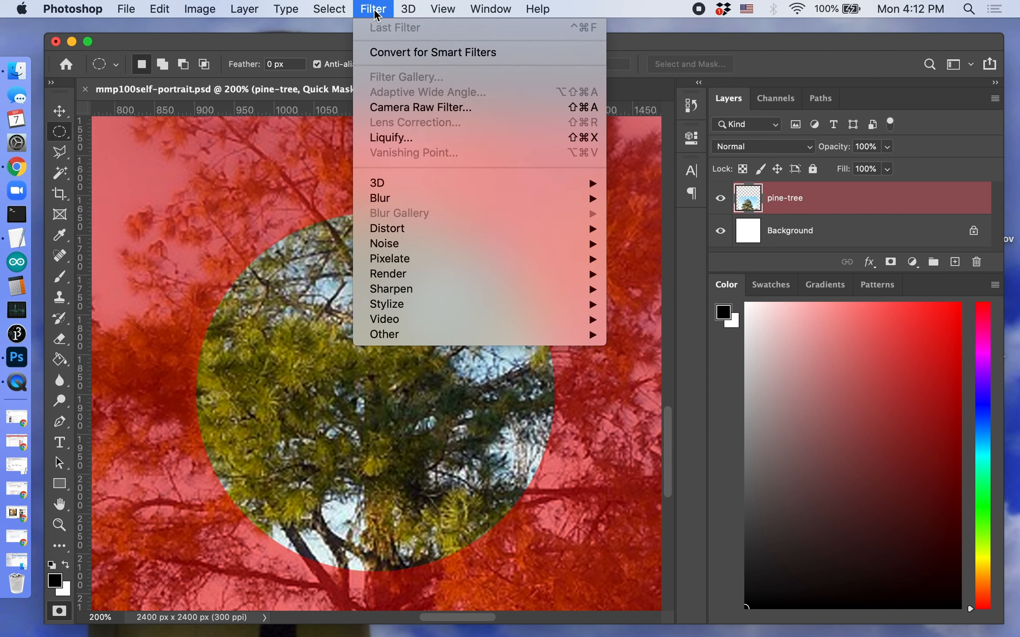
{"action": "mouse_move", "coordinate": [423, 199]}
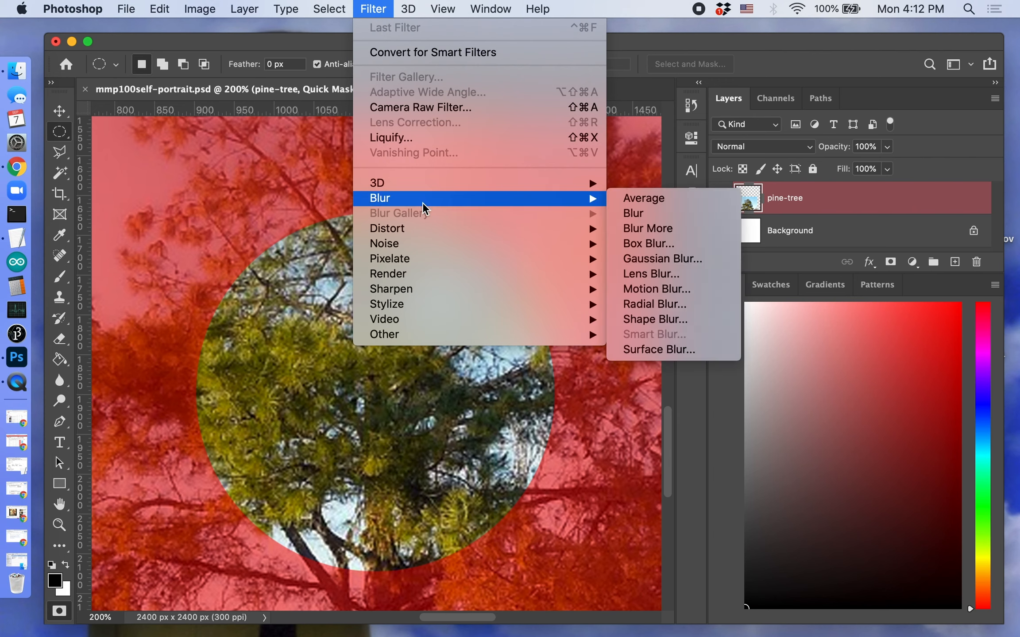
{"action": "left_click", "coordinate": [721, 262]}
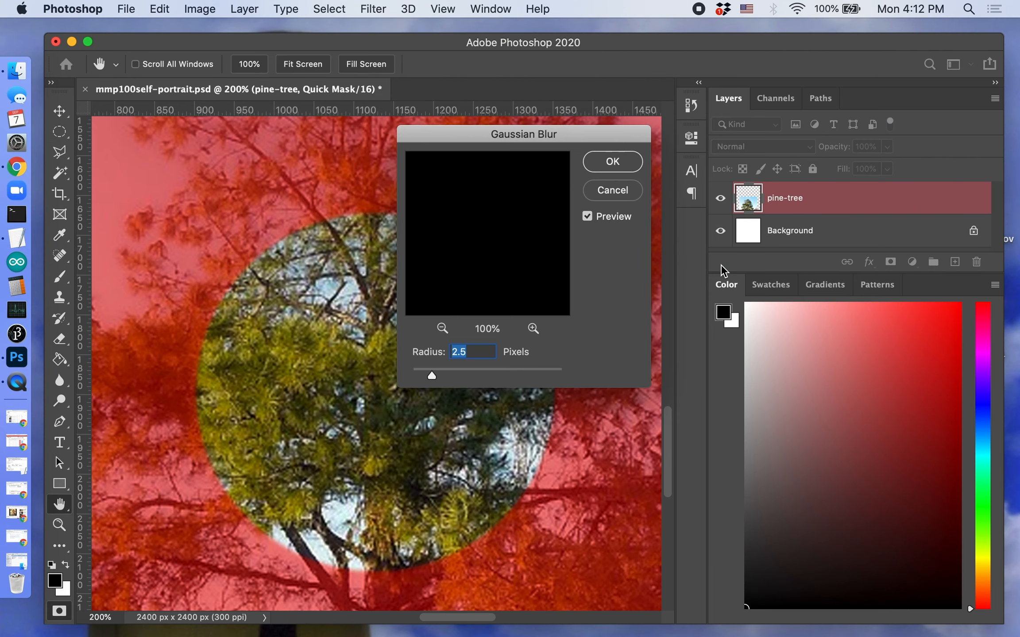
{"action": "left_click_drag", "start_coordinate": [519, 135], "coordinate": [743, 134]}
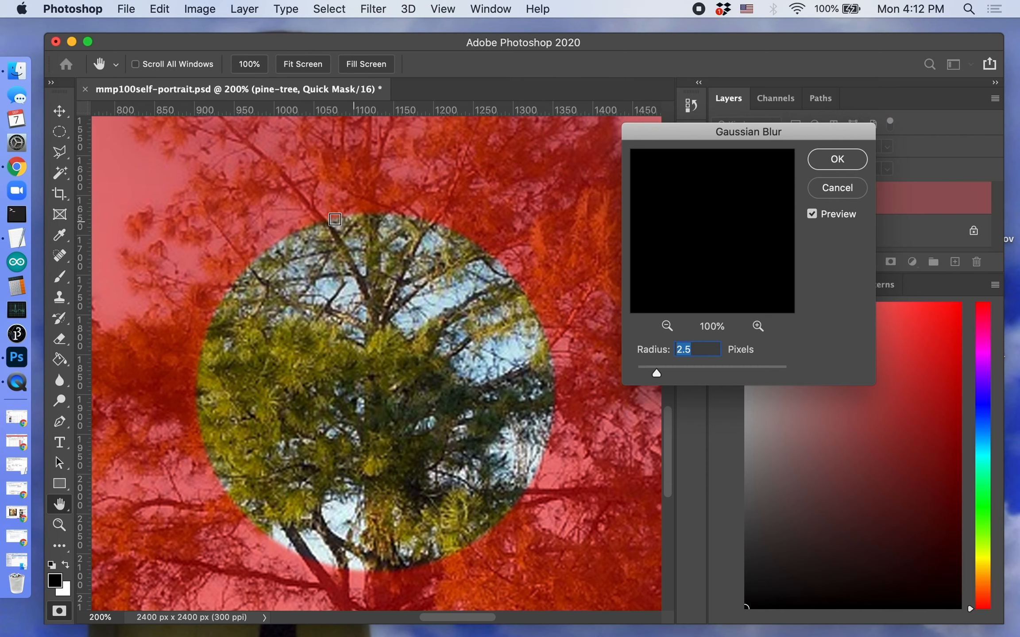
{"action": "left_click", "coordinate": [813, 215]}
{"action": "left_click", "coordinate": [812, 214]}
{"action": "left_click", "coordinate": [813, 215]}
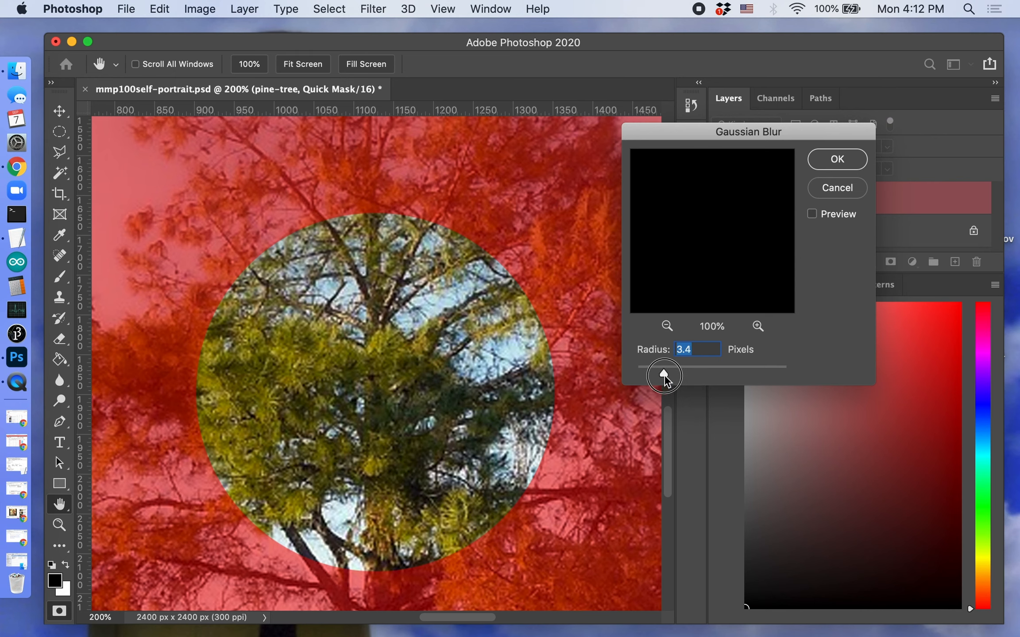
{"action": "left_click", "coordinate": [813, 215]}
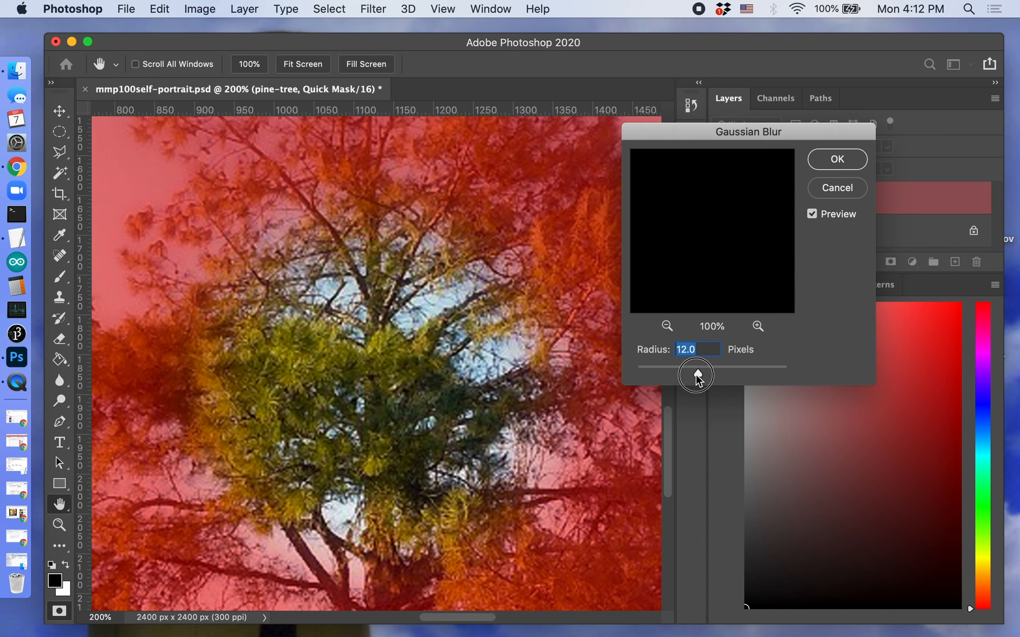
{"action": "left_click_drag", "start_coordinate": [696, 376], "coordinate": [691, 376]}
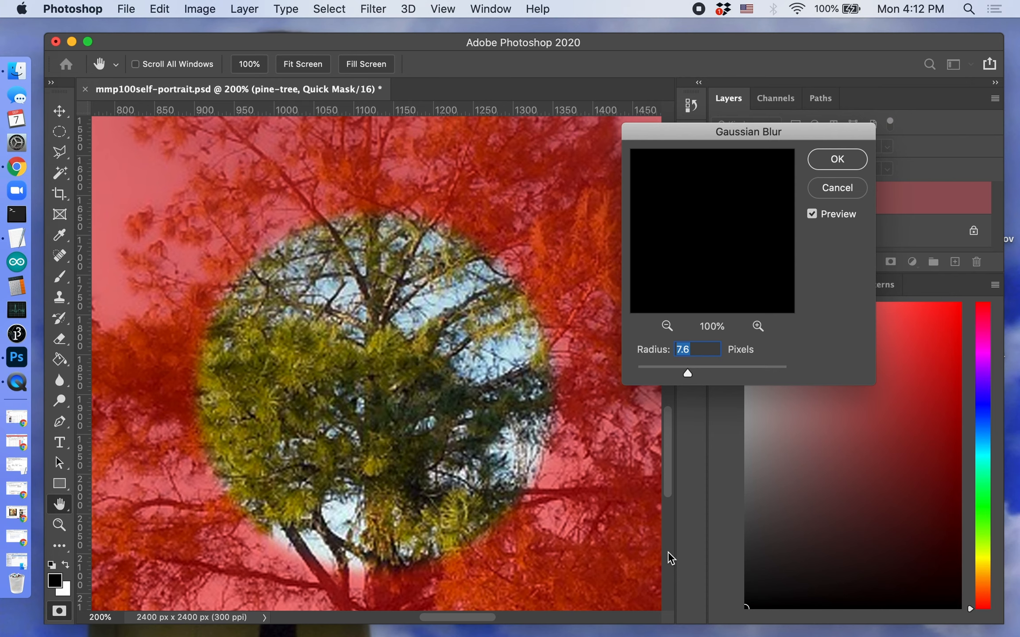
{"action": "left_click", "coordinate": [838, 160]}
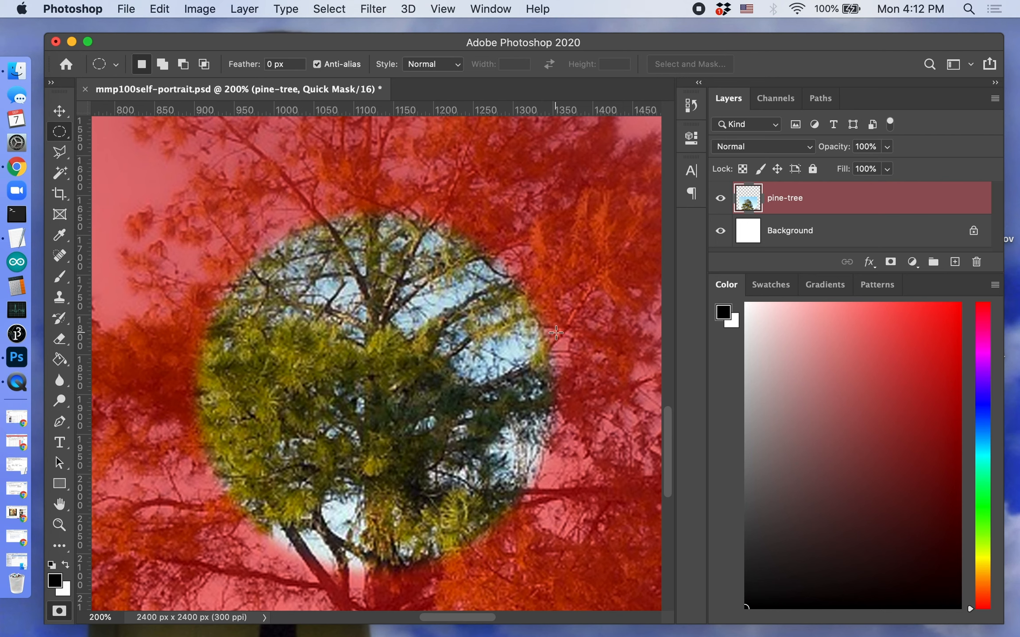
Try painting a freehand black Brush stroke inside the circle of the Quick Mask.
{"action": "left_click", "coordinate": [59, 278]}
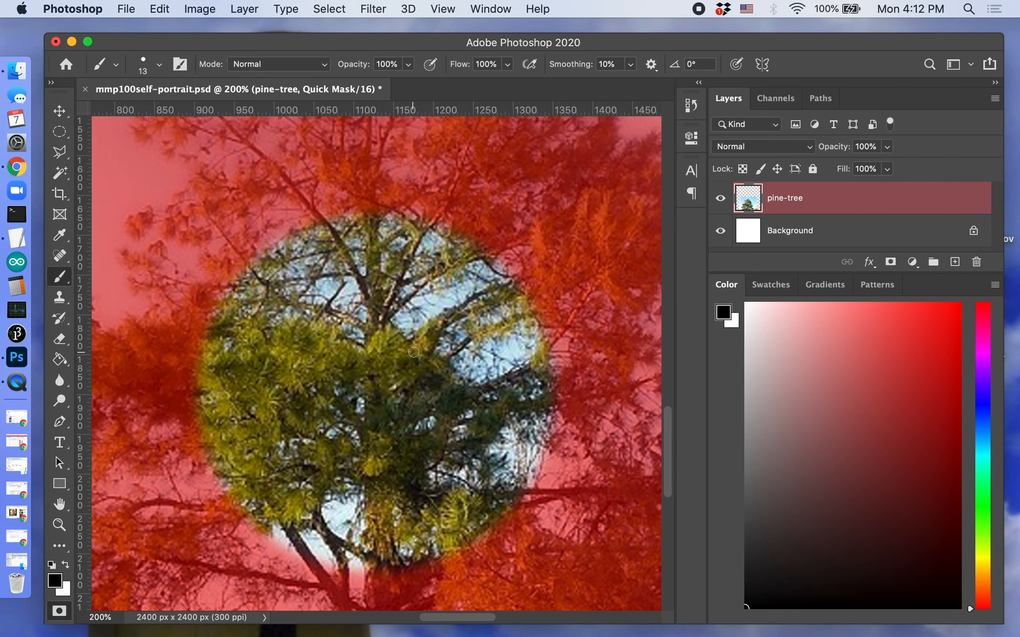
{"action": "mouse_move", "coordinate": [369, 350]}
{"action": "left_mouse_down"}
{"action": "mouse_move", "coordinate": [461, 333]}
{"action": "mouse_move", "coordinate": [415, 323]}
{"action": "mouse_move", "coordinate": [450, 382]}
{"action": "mouse_move", "coordinate": [396, 353]}
{"action": "mouse_move", "coordinate": [421, 317]}
{"action": "mouse_move", "coordinate": [336, 467]}
{"action": "left_mouse_up"}
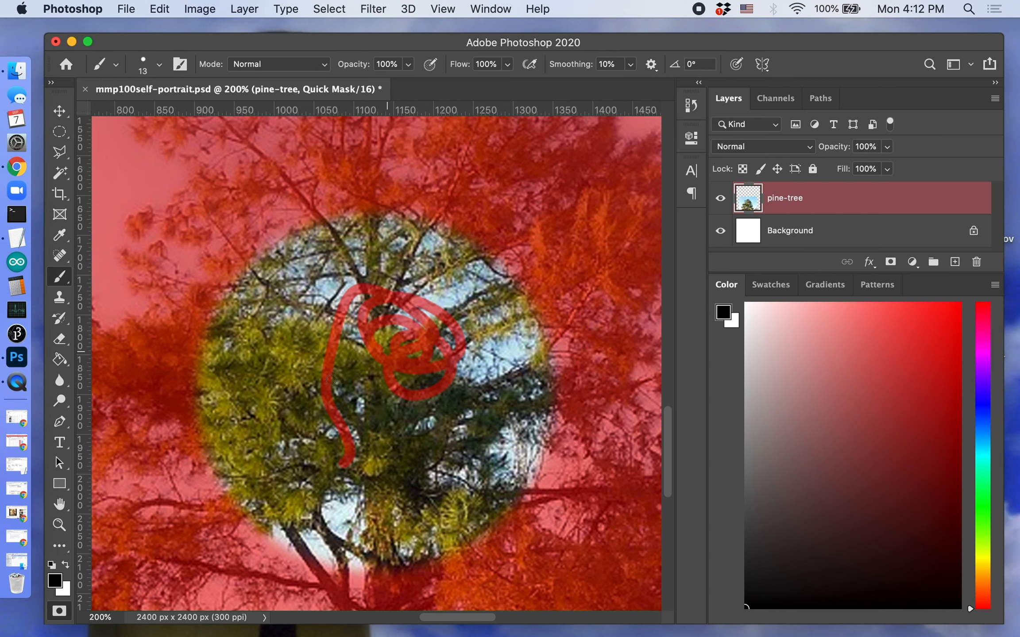
Undo the brush stroke and exit Quick Mask mode to turn the blurred circle back into a selection.
{"action": "left_click", "coordinate": [59, 611]}
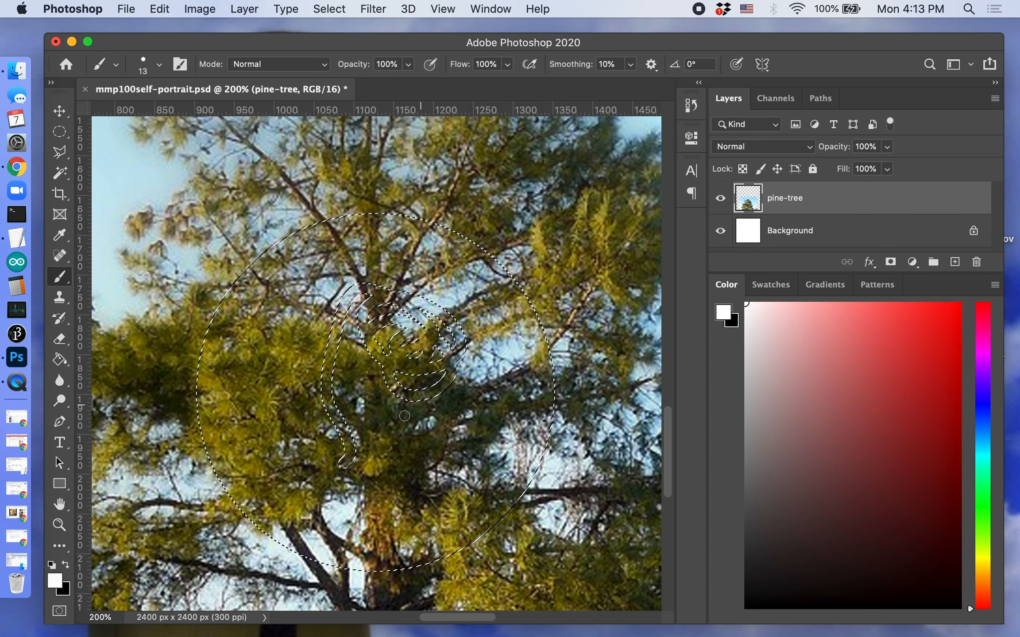
{"action": "left_click", "coordinate": [59, 611]}
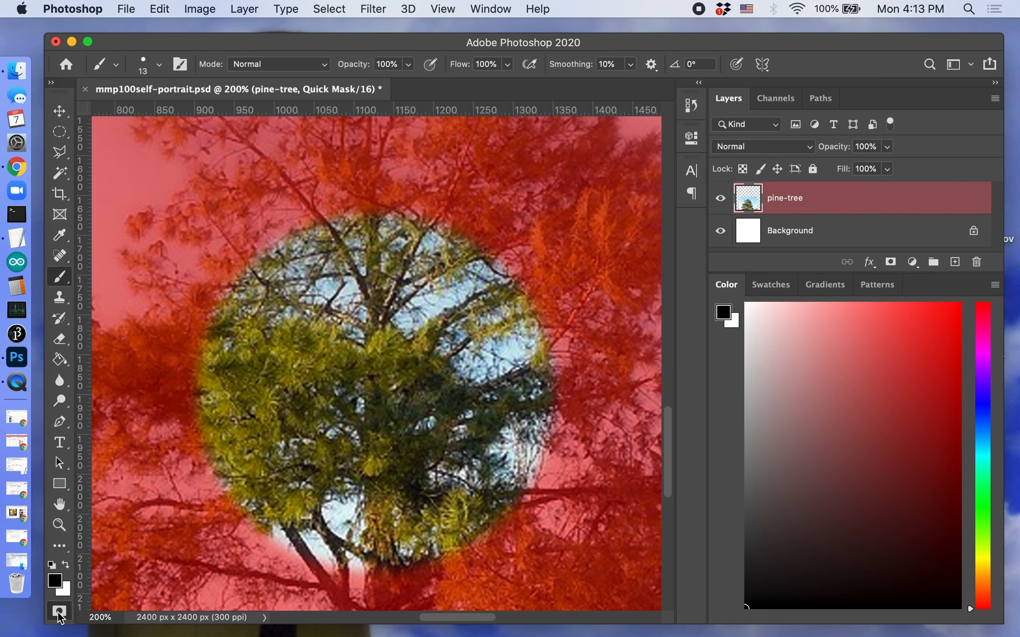
{"action": "left_click", "coordinate": [59, 616]}
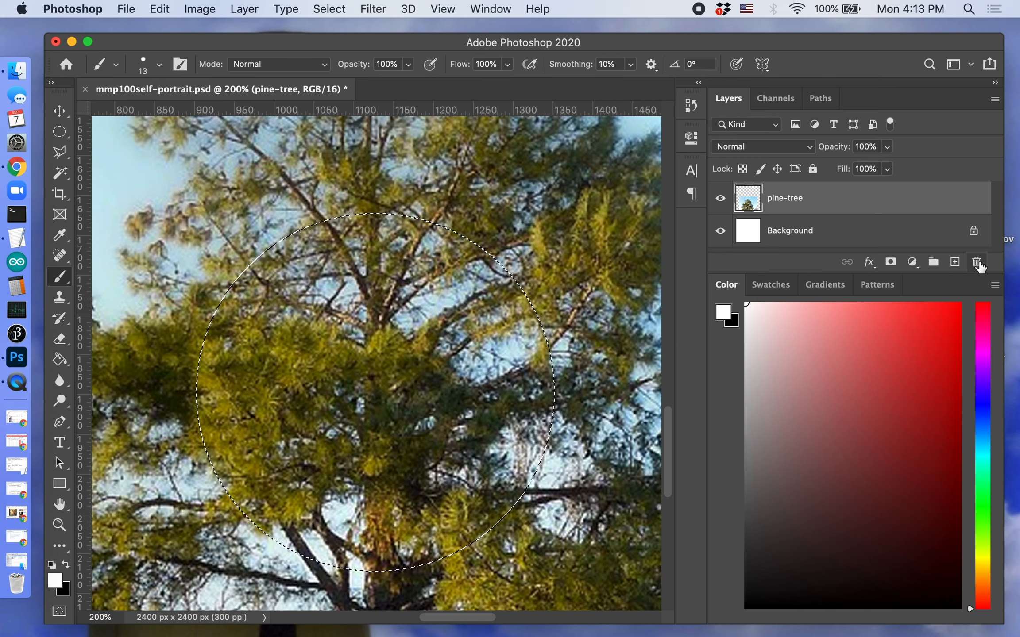
Try a layer mask on the pine-tree layer that reveals only the soft circle, and undo it.
{"action": "left_click", "coordinate": [891, 264]}
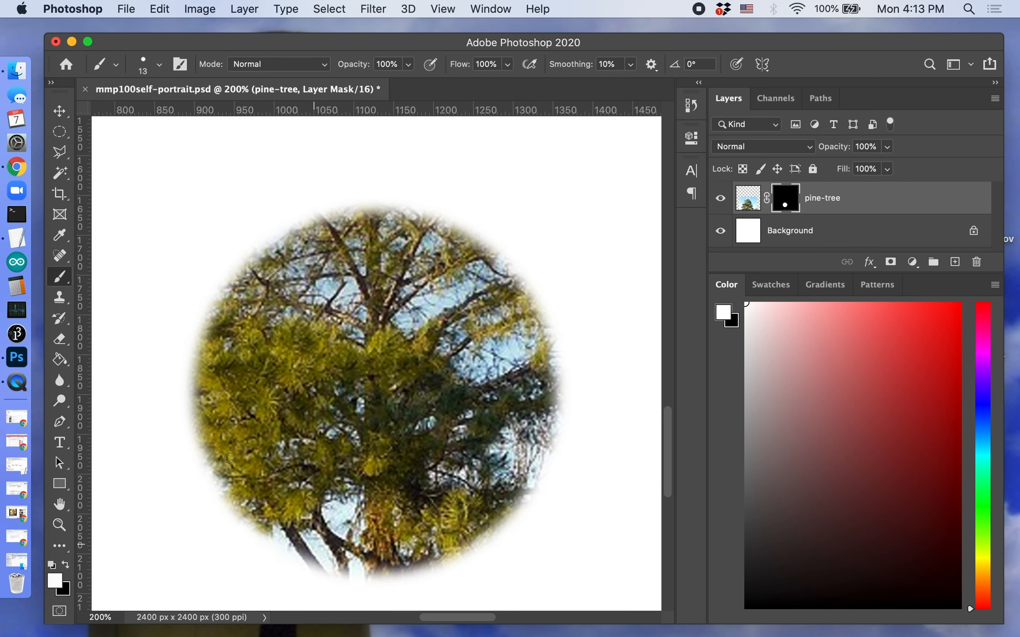
{"action": "key", "text": "super+minus"}
{"action": "key", "text": "super+minus"}
{"action": "key", "text": "super+minus"}
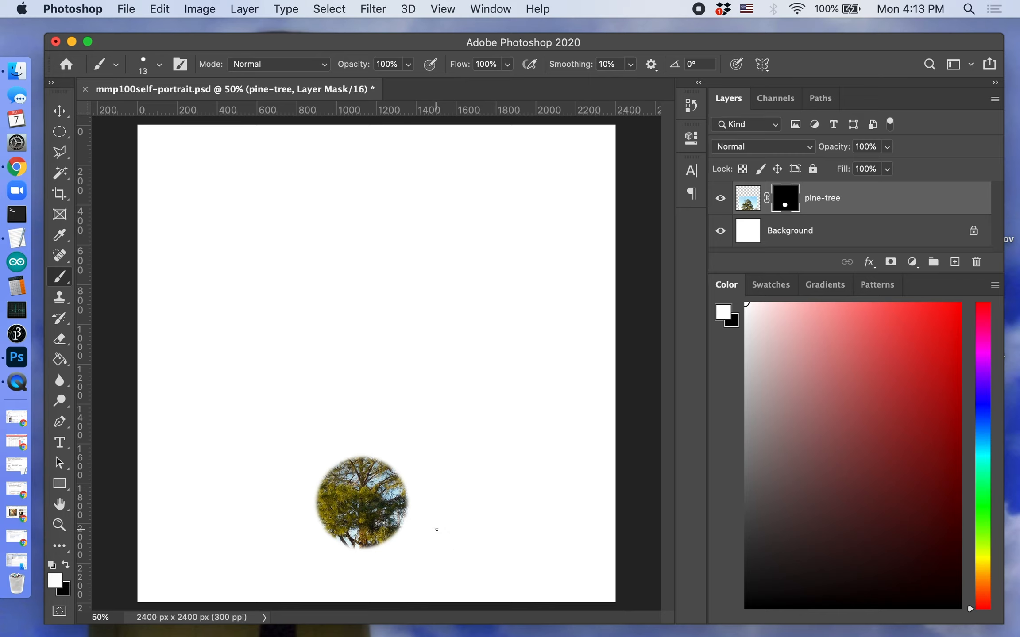
{"action": "key", "text": "super+minus"}
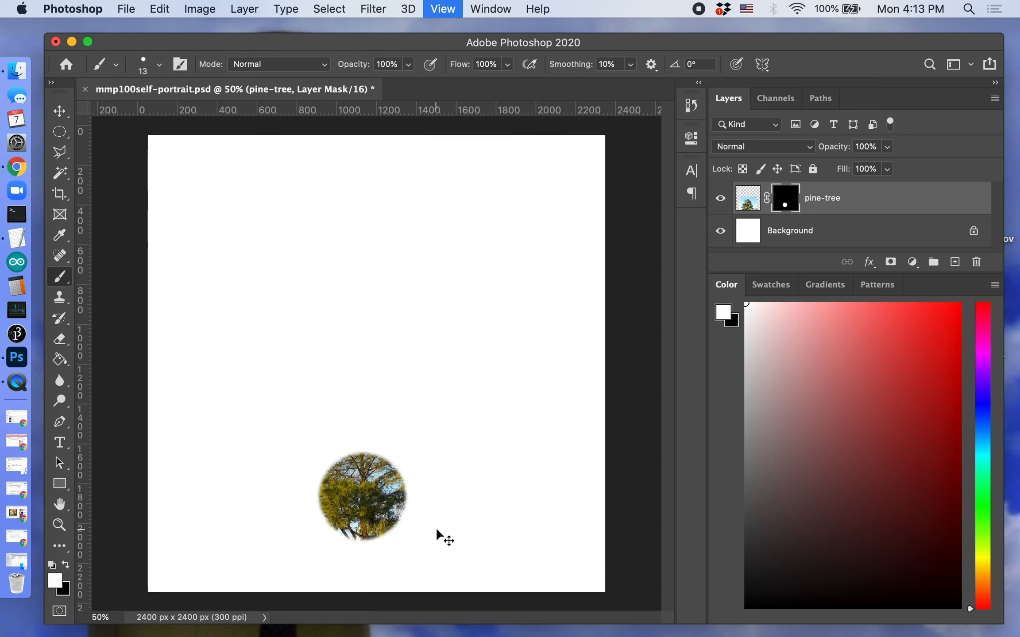
{"action": "key", "text": "super+plus"}
{"action": "key", "text": "super+plus"}
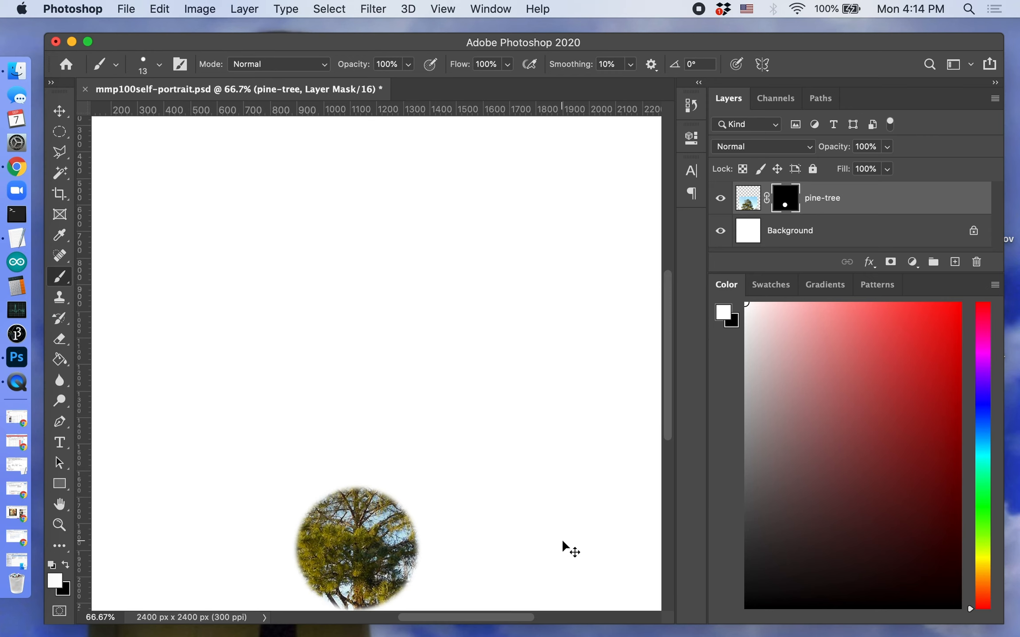
{"action": "key", "text": "super+z"}
Invert the circular selection and add a layer mask to the pine-tree layer that hides the soft circle in the tree.
{"action": "scroll", "coordinate": [387, 421], "scroll_direction": "down", "scroll_amount": 4}
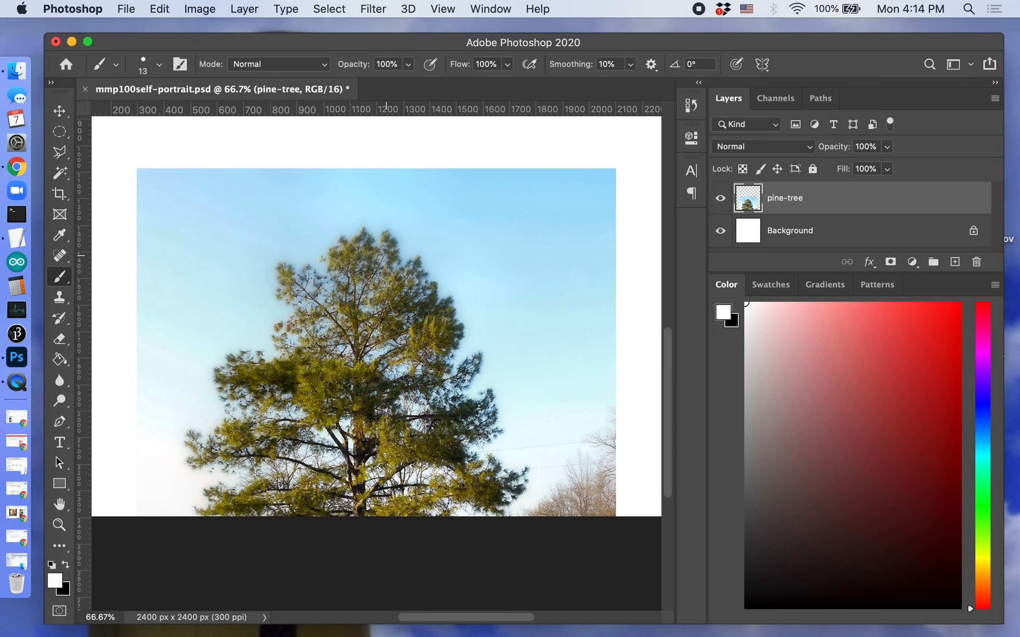
{"action": "scroll", "coordinate": [388, 421], "scroll_direction": "up", "scroll_amount": 2}
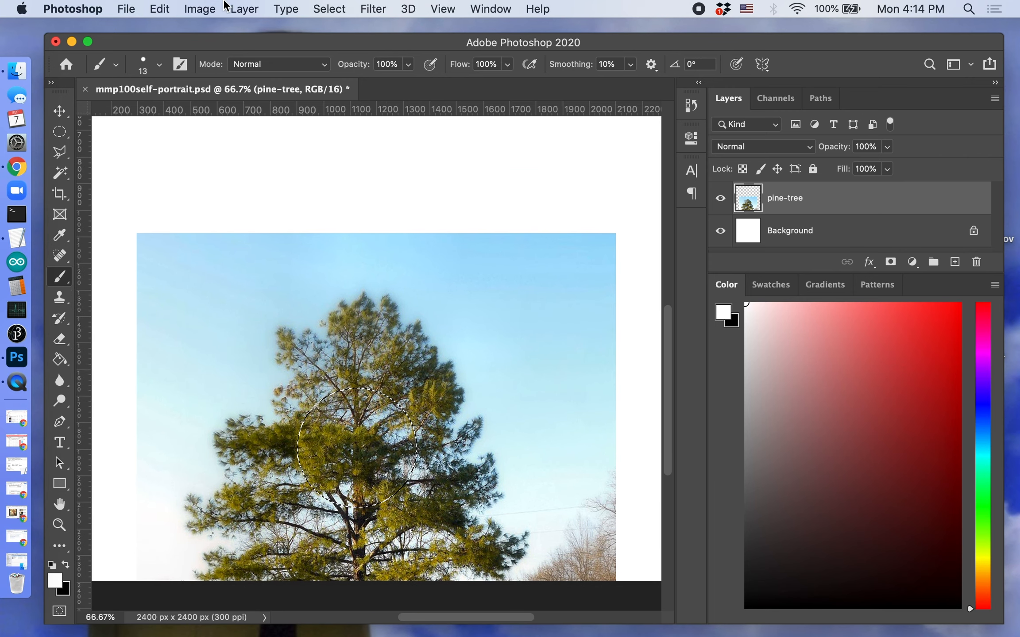
{"action": "left_click", "coordinate": [339, 9]}
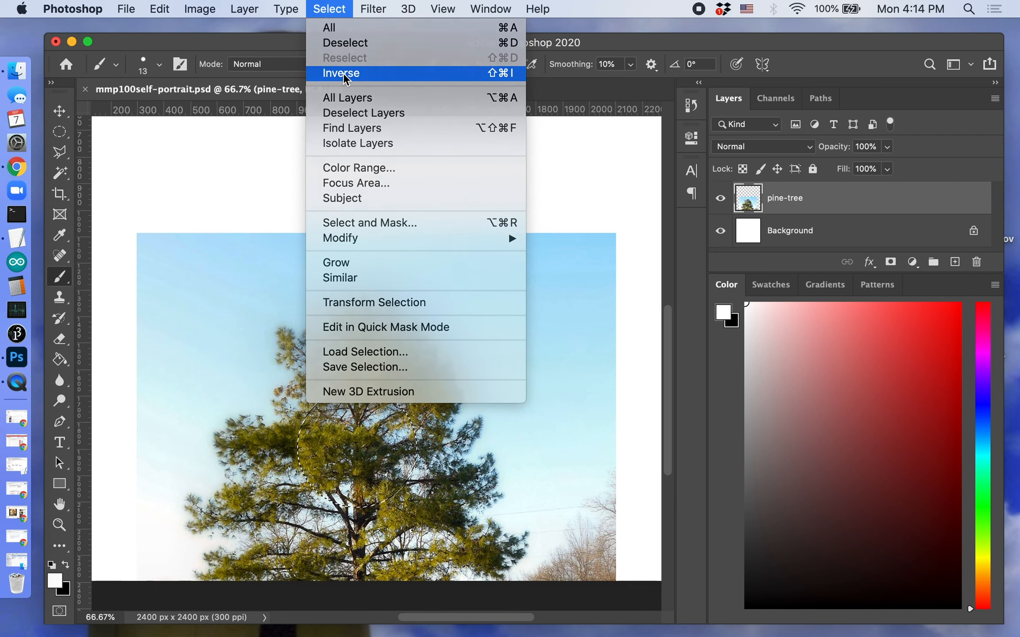
{"action": "left_click", "coordinate": [349, 74]}
{"action": "scroll", "coordinate": [440, 418], "scroll_direction": "down", "scroll_amount": 4}
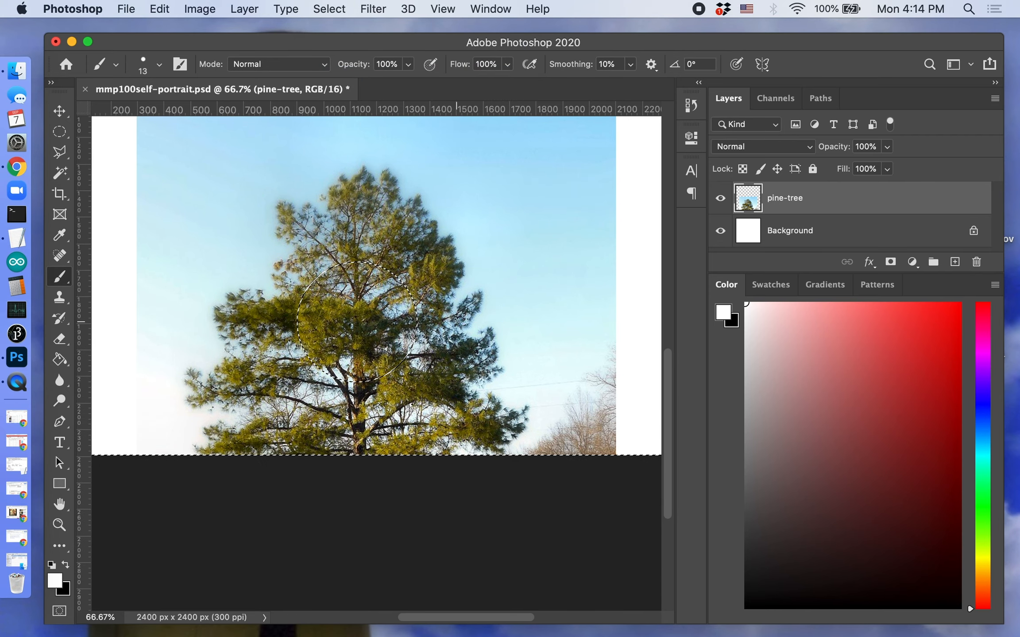
{"action": "scroll", "coordinate": [456, 405], "scroll_direction": "up", "scroll_amount": 7}
{"action": "scroll", "coordinate": [455, 405], "scroll_direction": "left", "scroll_amount": 3}
{"action": "scroll", "coordinate": [776, 325], "scroll_direction": "right", "scroll_amount": 2}
{"action": "scroll", "coordinate": [776, 326], "scroll_direction": "down", "scroll_amount": 1}
{"action": "scroll", "coordinate": [789, 342], "scroll_direction": "right", "scroll_amount": 1}
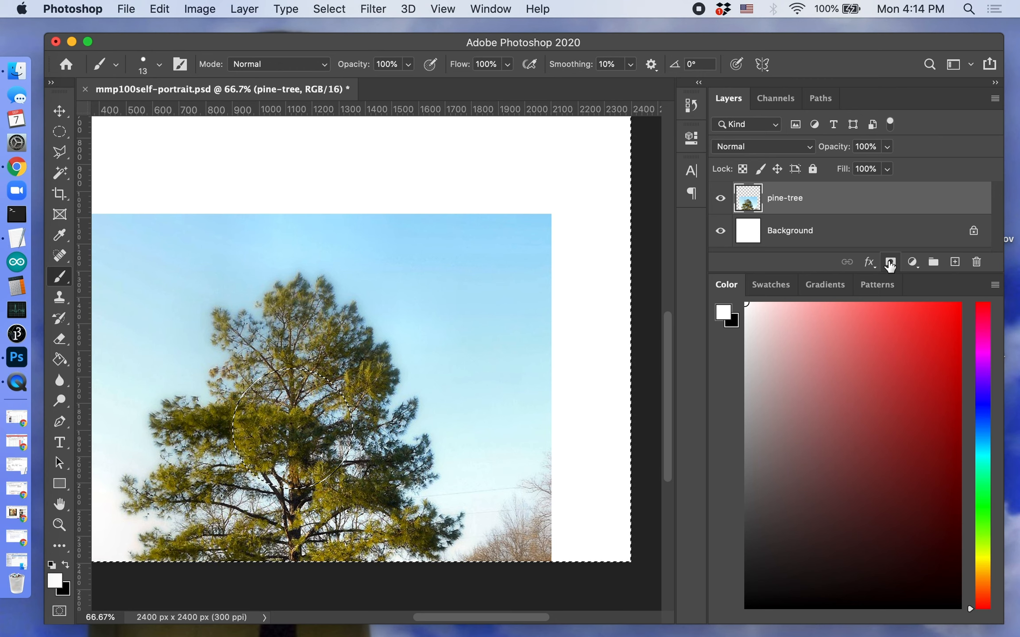
{"action": "left_click", "coordinate": [890, 264], "text": "alt"}
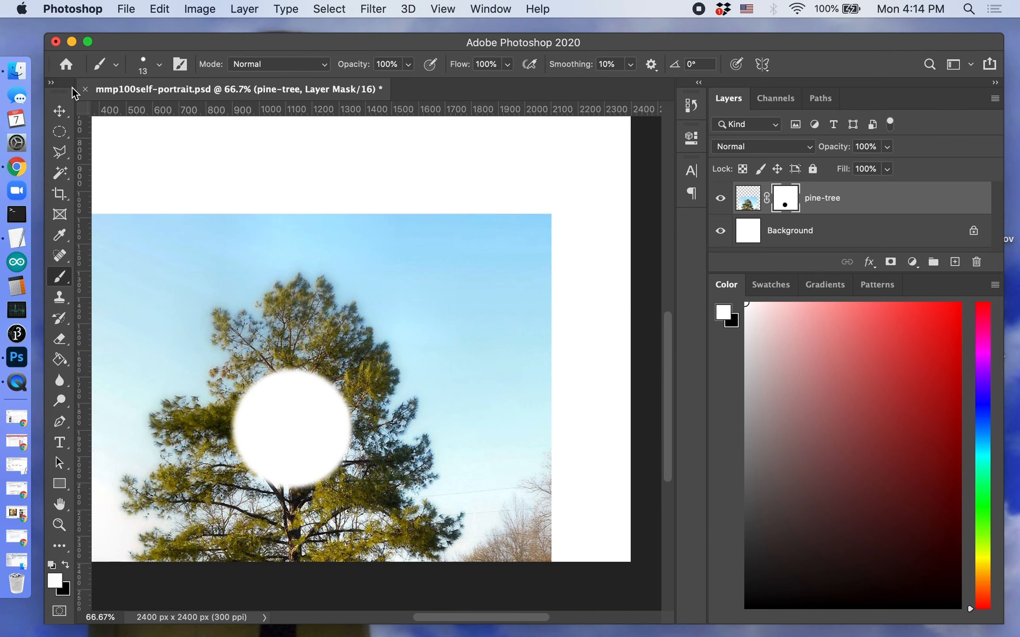
Look at the portrait photo in Preview, and return to Photoshop.
{"action": "left_click", "coordinate": [15, 71]}
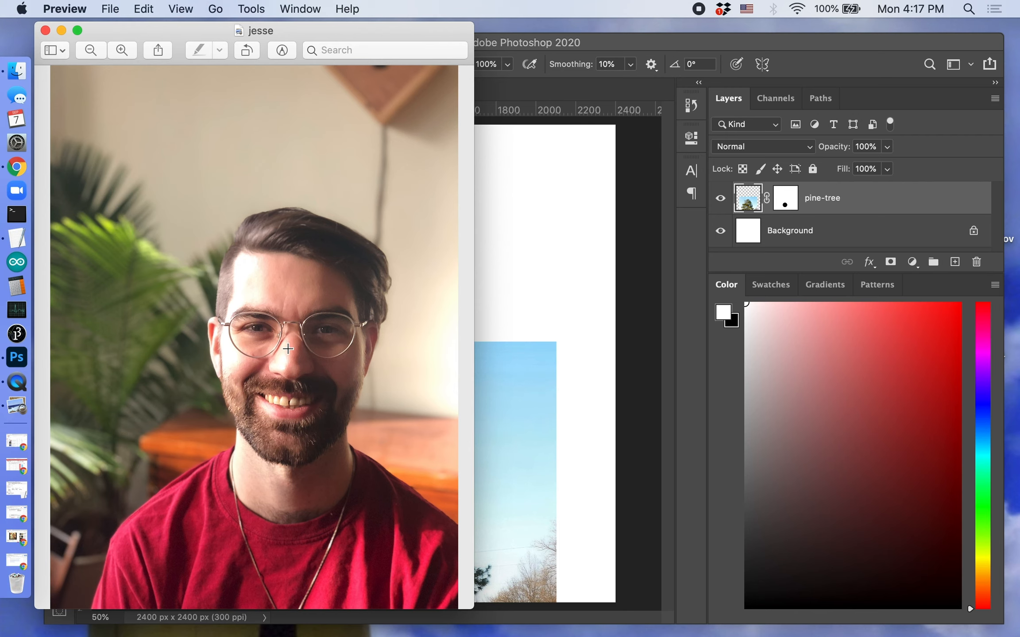
{"action": "key", "text": "super+Tab"}
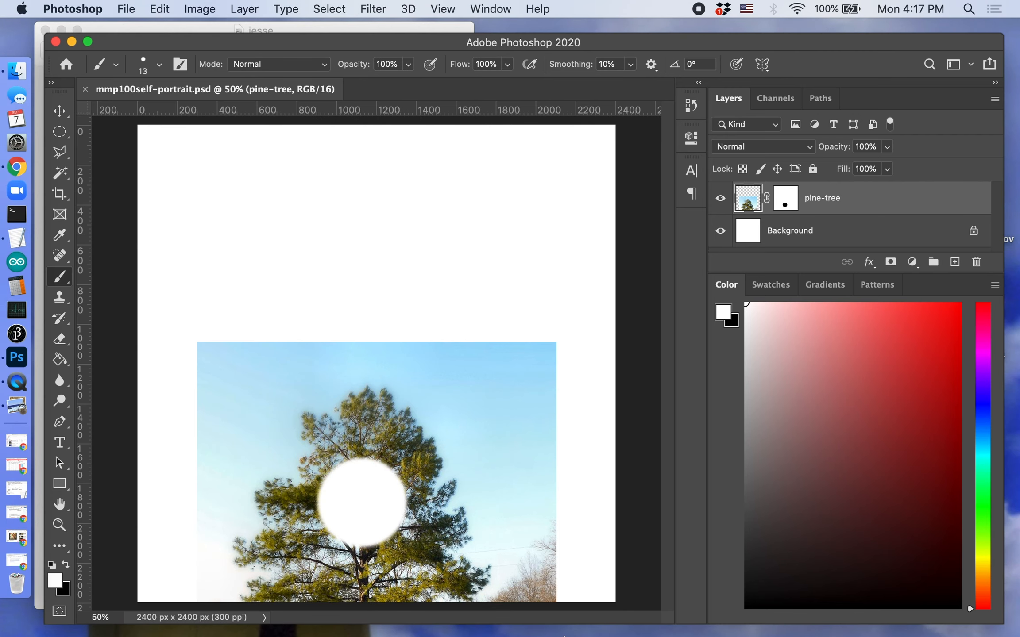
Place the portrait JPEG from the Desktop into the document as an embedded image at its default size.
{"action": "left_click", "coordinate": [128, 8]}
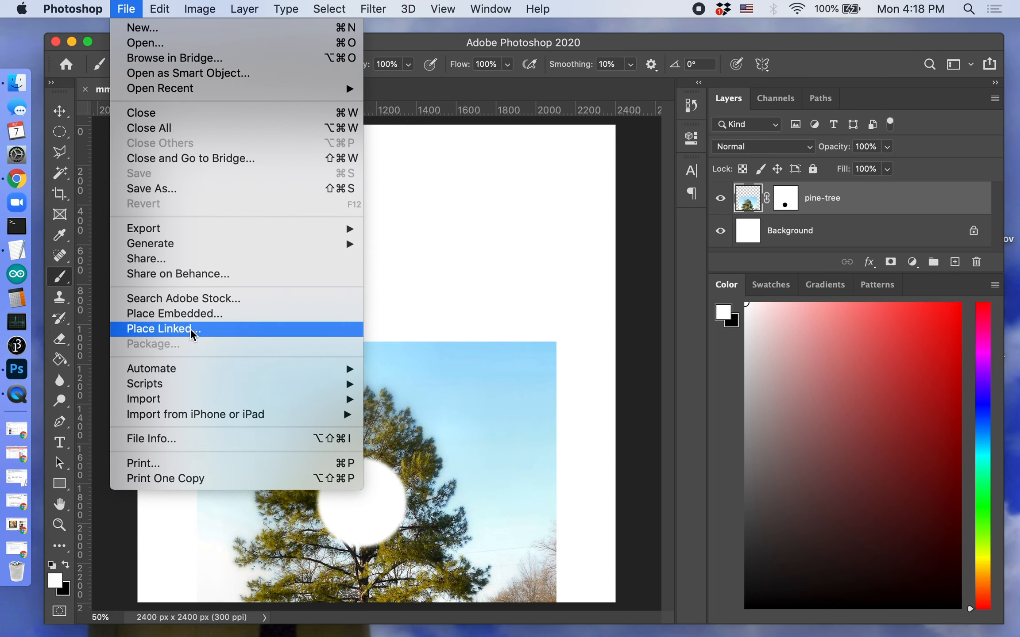
{"action": "left_click", "coordinate": [191, 315]}
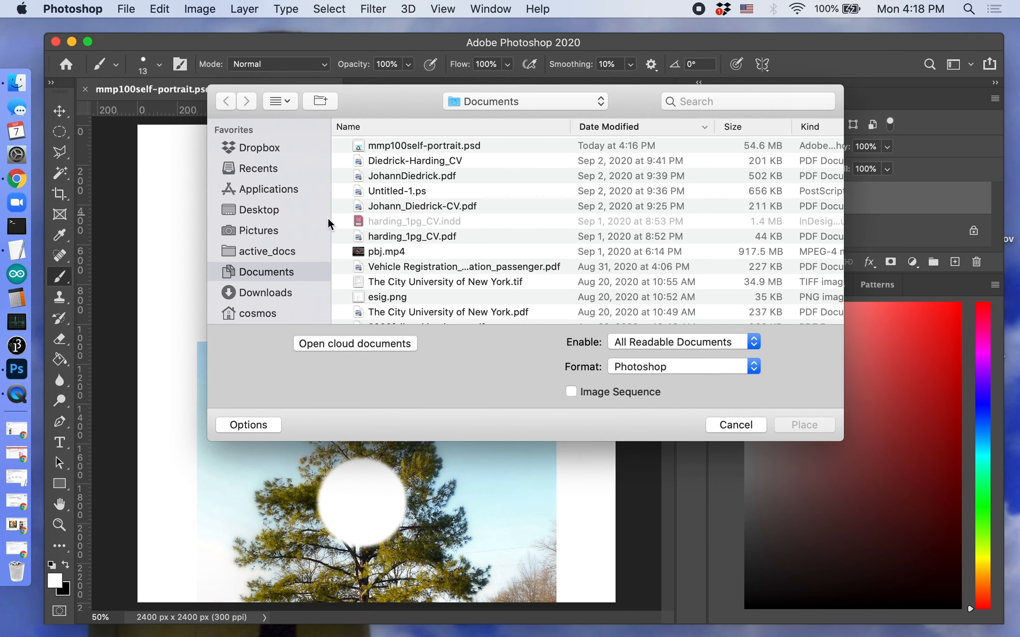
{"action": "left_click", "coordinate": [264, 214]}
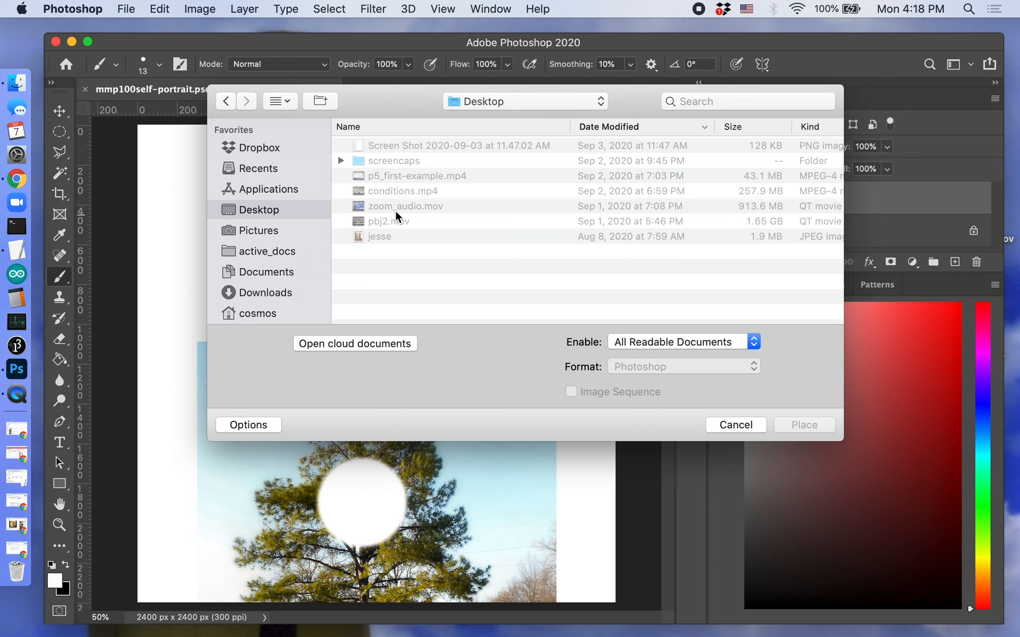
{"action": "left_click", "coordinate": [382, 236]}
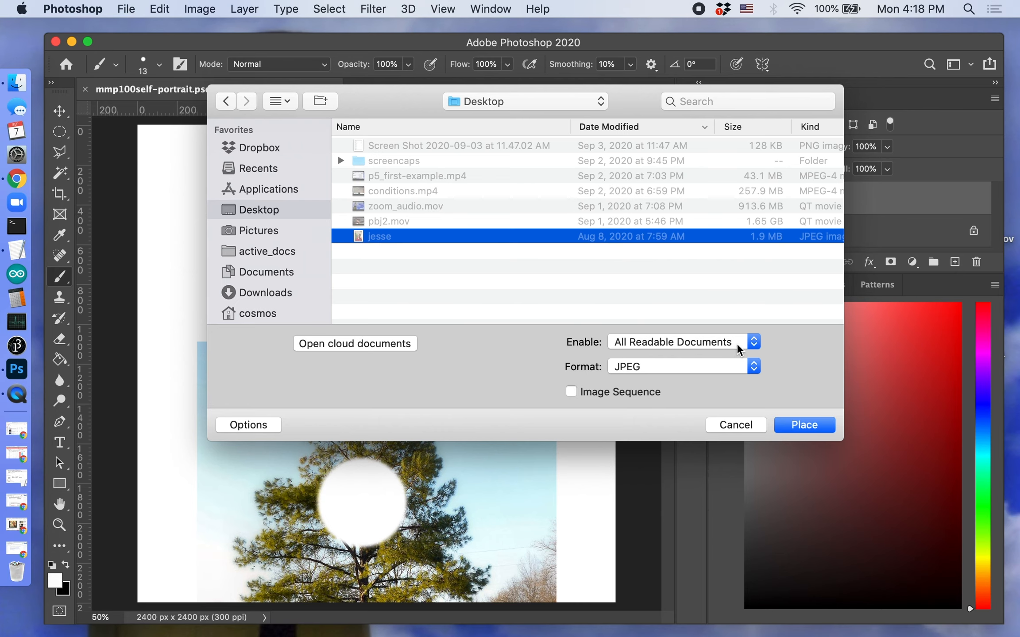
{"action": "left_click", "coordinate": [805, 425]}
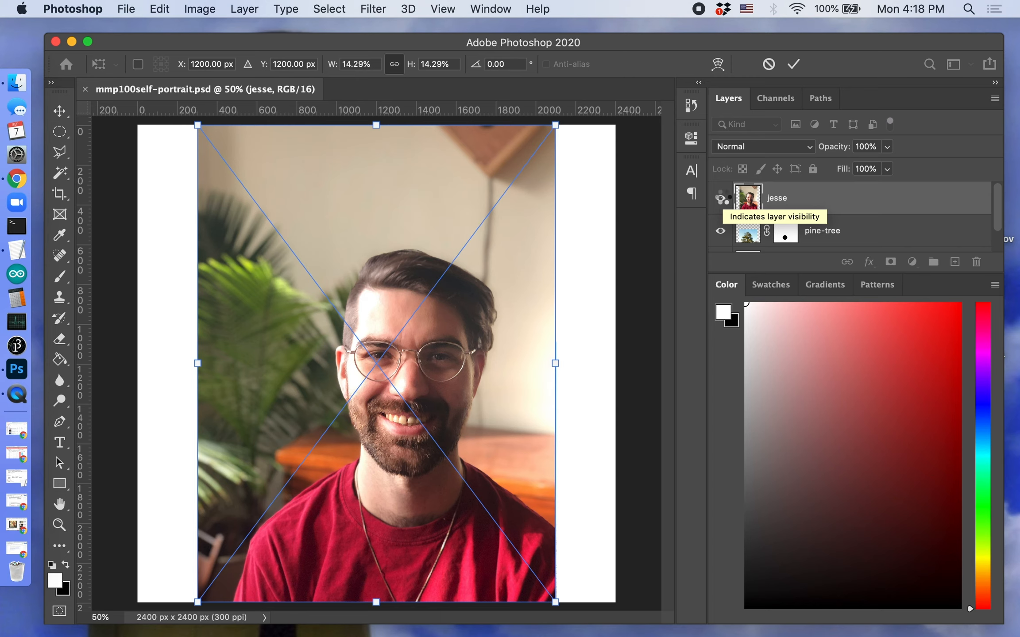
{"action": "key", "text": "Return"}
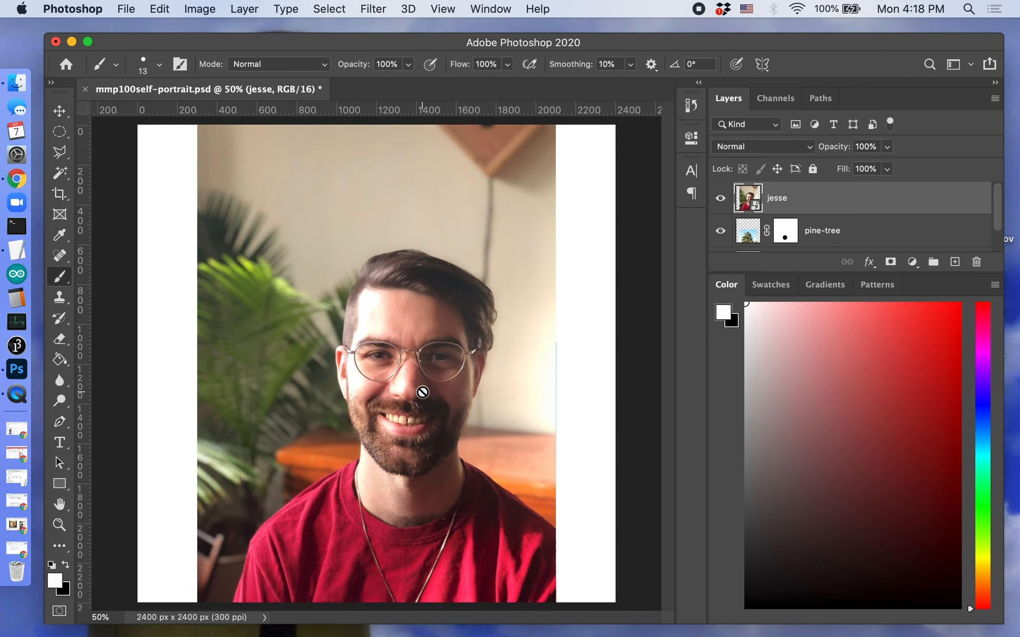
Move the portrait layer below the pine-tree layer in the layer stack.
{"action": "left_click_drag", "start_coordinate": [747, 200], "coordinate": [748, 221]}
{"action": "left_click_drag", "start_coordinate": [748, 201], "coordinate": [748, 231]}
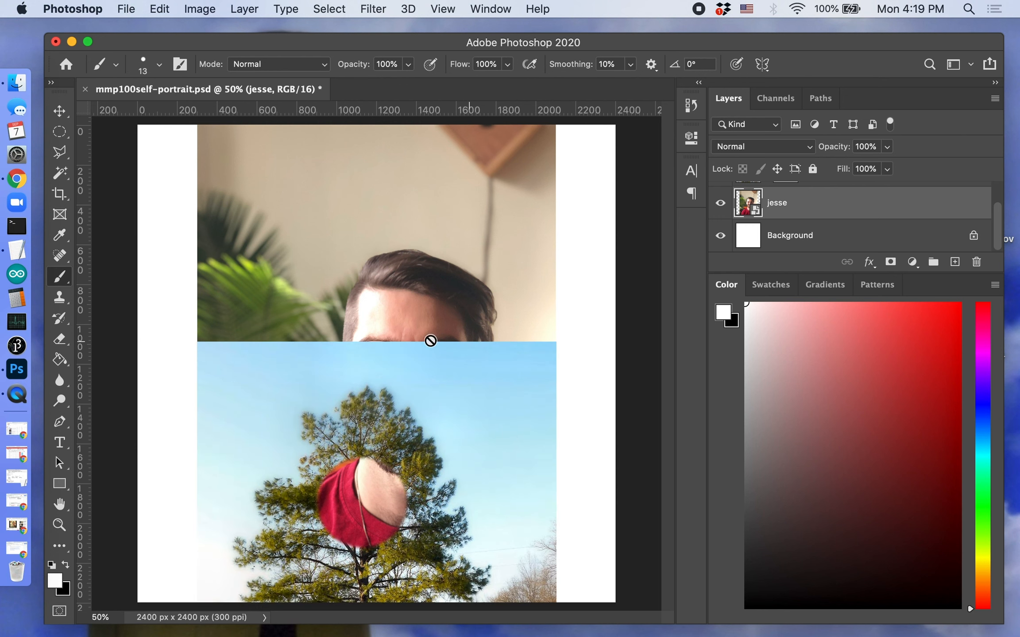
{"action": "left_click", "coordinate": [406, 374]}
{"action": "left_click", "coordinate": [592, 244]}
Scale the portrait down proportionally and position it so the face fills the circular opening in the tree.
{"action": "left_click", "coordinate": [60, 111]}
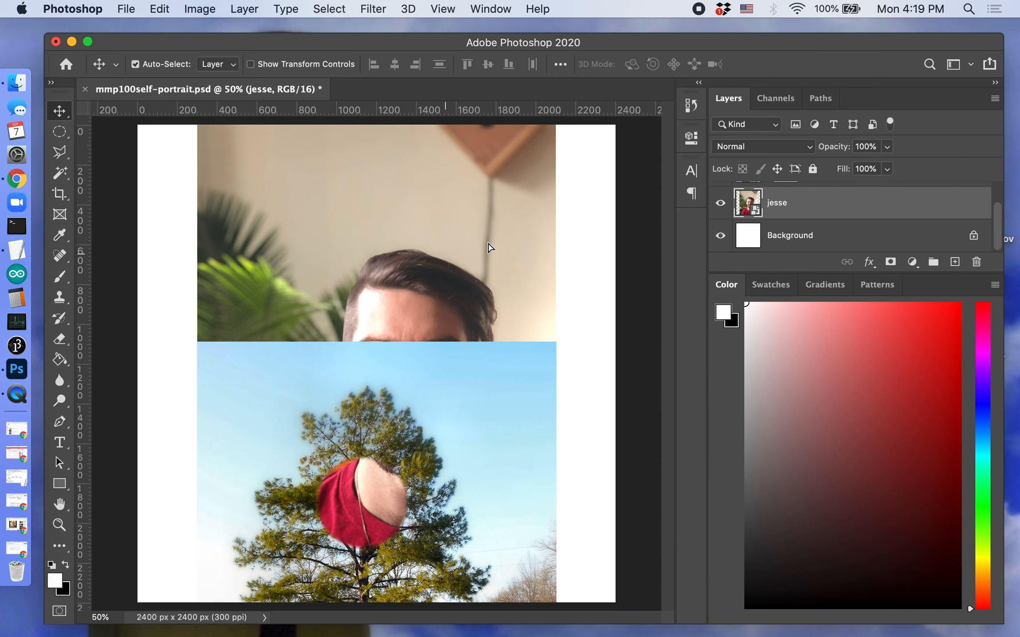
{"action": "left_click_drag", "start_coordinate": [449, 247], "coordinate": [403, 364]}
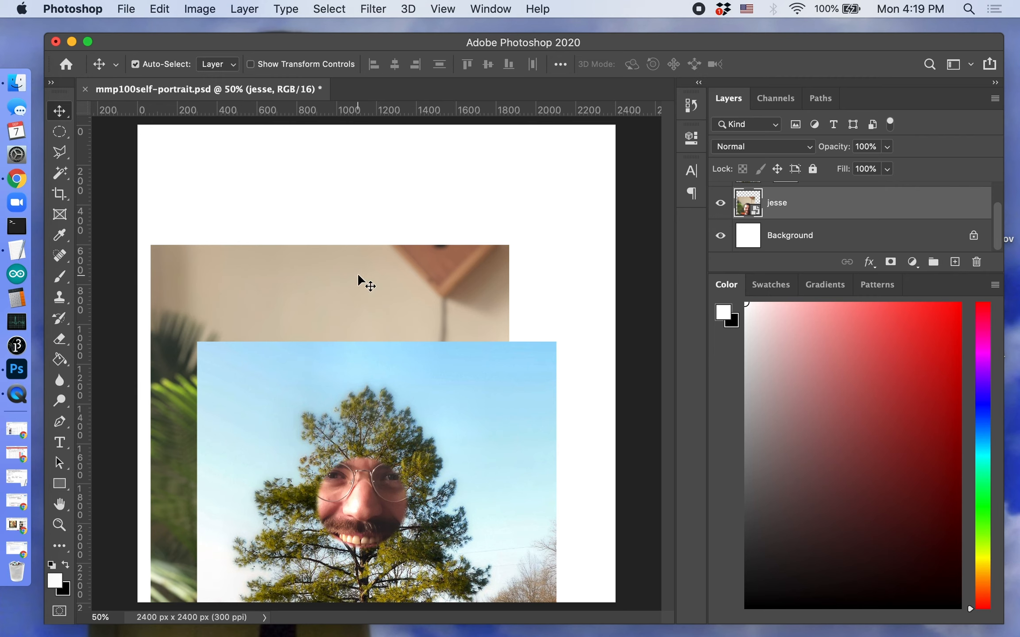
{"action": "left_click_drag", "start_coordinate": [357, 279], "coordinate": [380, 167]}
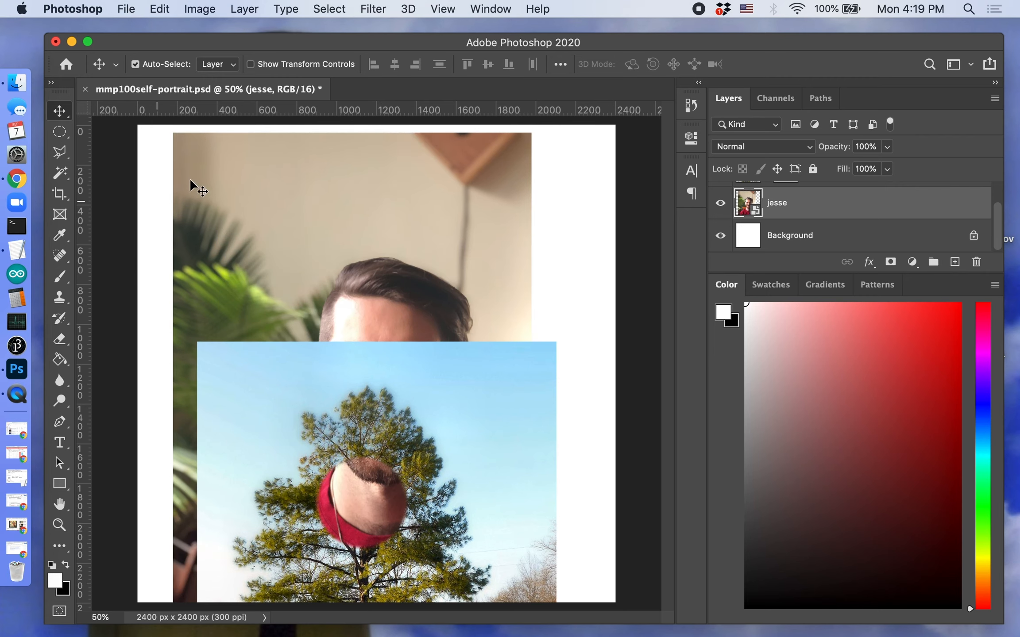
{"action": "key", "text": "super+t"}
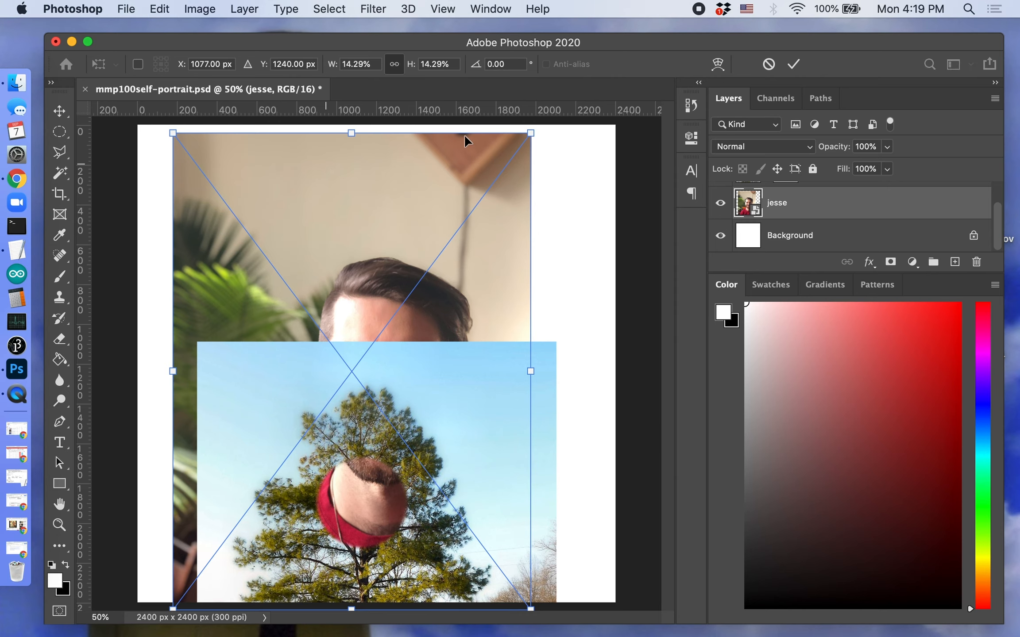
{"action": "left_click_drag", "start_coordinate": [526, 140], "coordinate": [467, 269]}
{"action": "left_click_drag", "start_coordinate": [317, 295], "coordinate": [356, 352]}
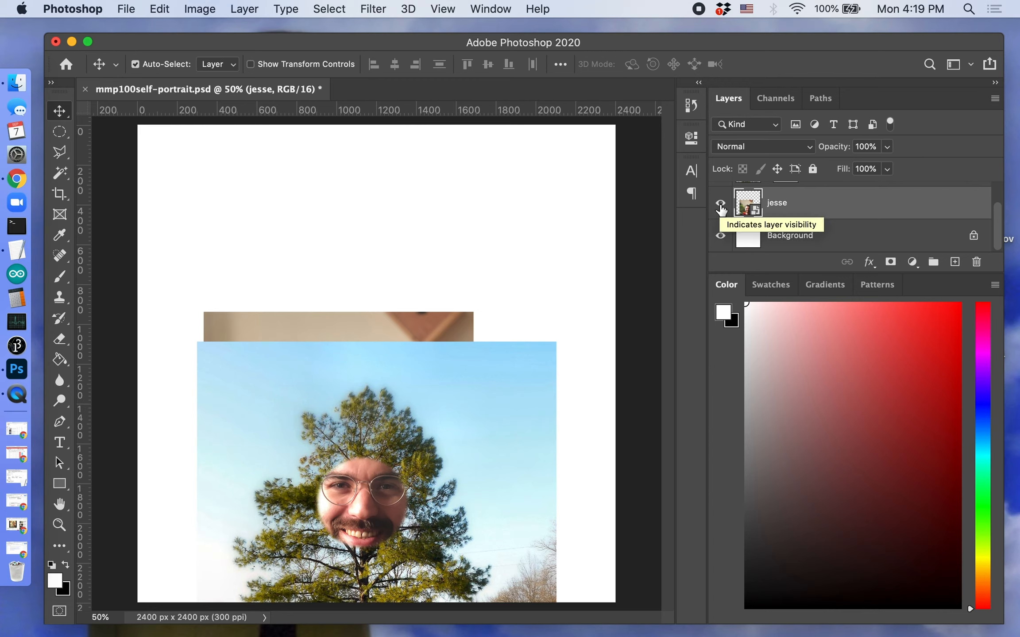
Hide the pine-tree layer to examine the whole portrait behind it, and show the layer again.
{"action": "scroll", "coordinate": [720, 208], "scroll_direction": "up", "scroll_amount": 2}
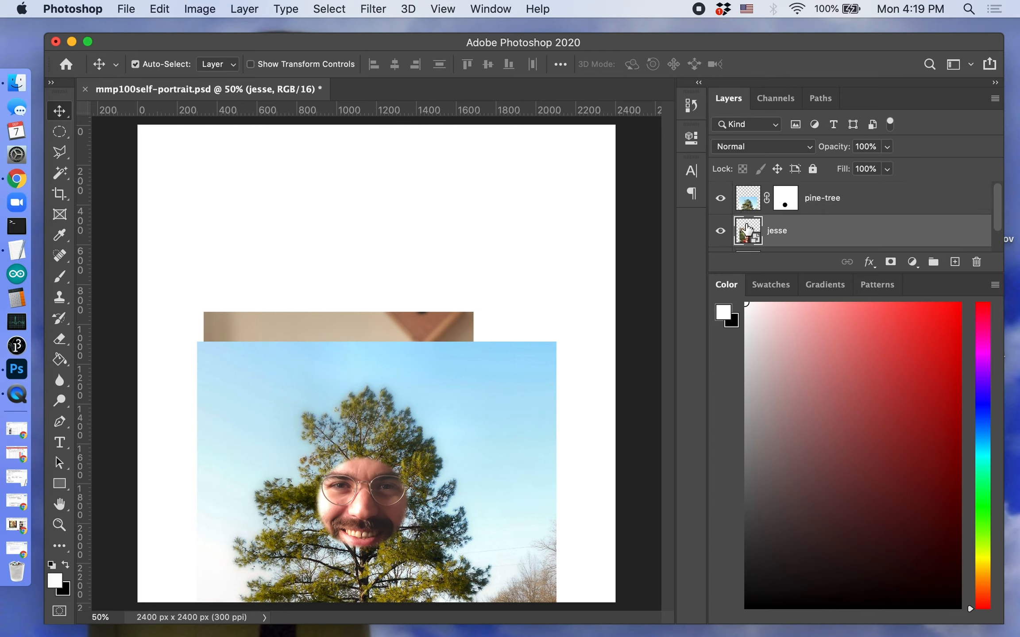
{"action": "left_click", "coordinate": [720, 199]}
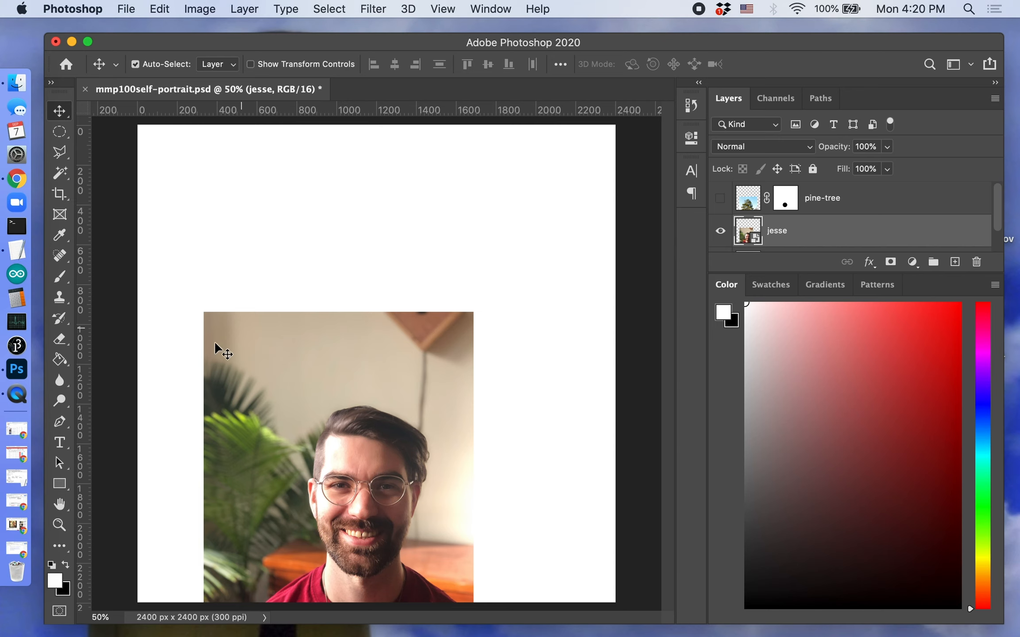
{"action": "left_click", "coordinate": [719, 204]}
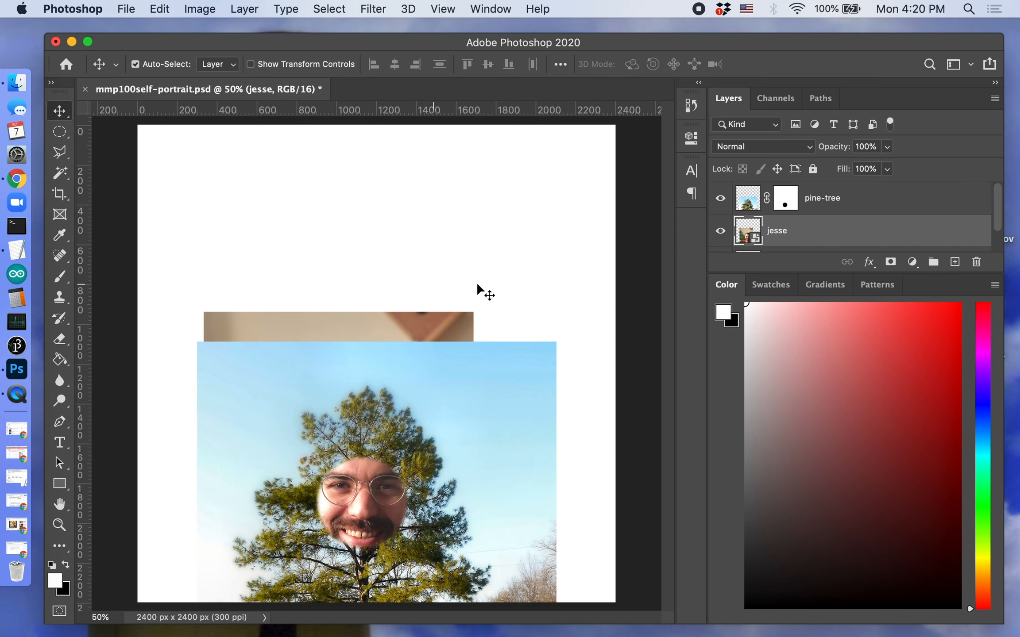
With the pine-tree layer hidden, mask the portrait layer to an ellipse around the head, and show the pine tree again.
{"action": "left_click", "coordinate": [720, 203]}
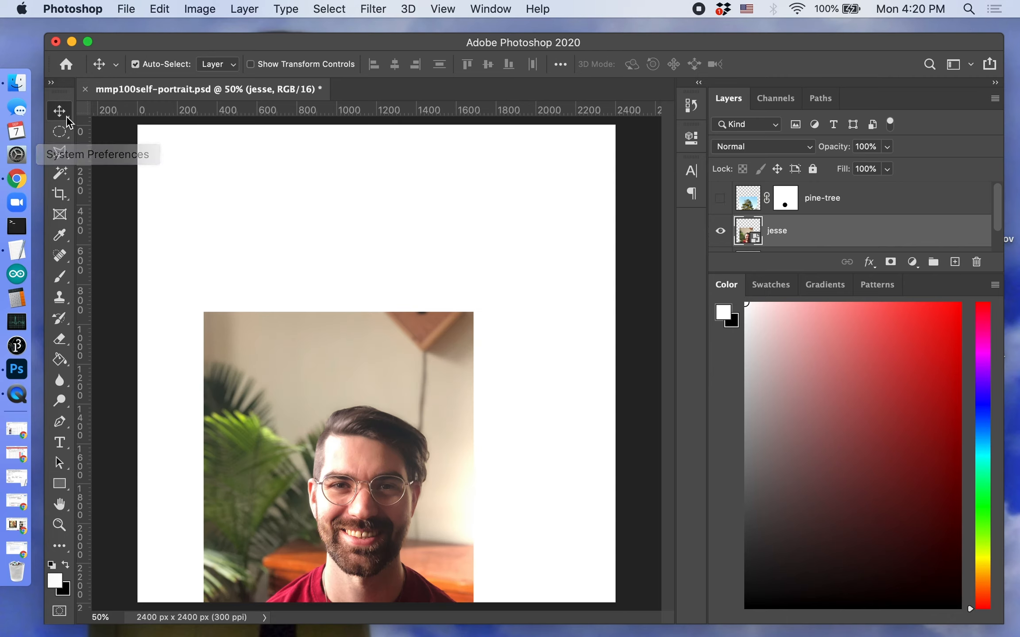
{"action": "left_click", "coordinate": [60, 132]}
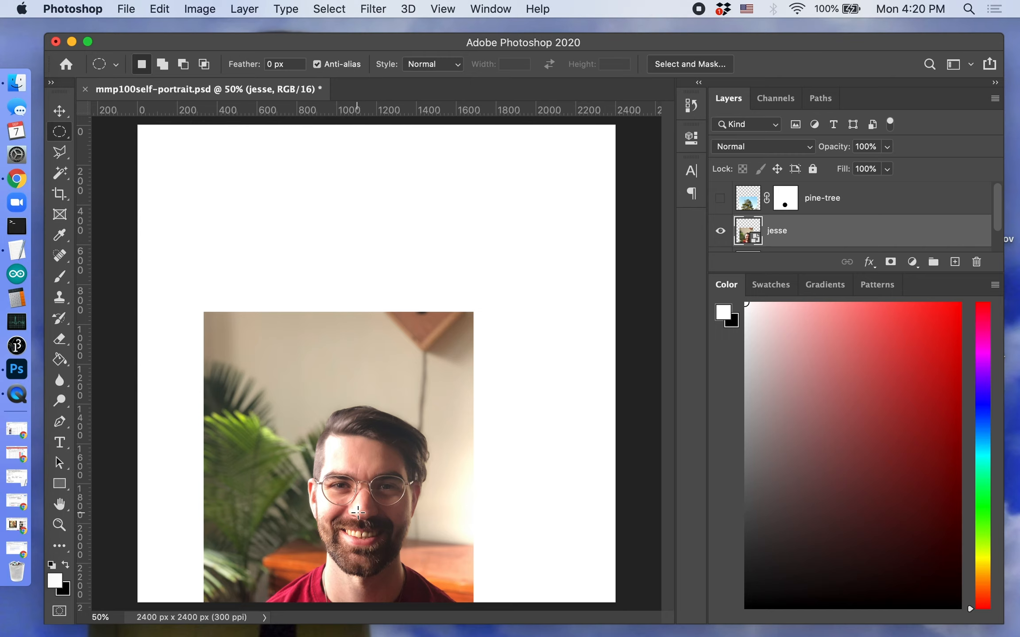
{"action": "left_click_drag", "start_coordinate": [362, 510], "coordinate": [437, 598]}
{"action": "left_click_drag", "start_coordinate": [363, 487], "coordinate": [448, 582]}
{"action": "left_click", "coordinate": [889, 268]}
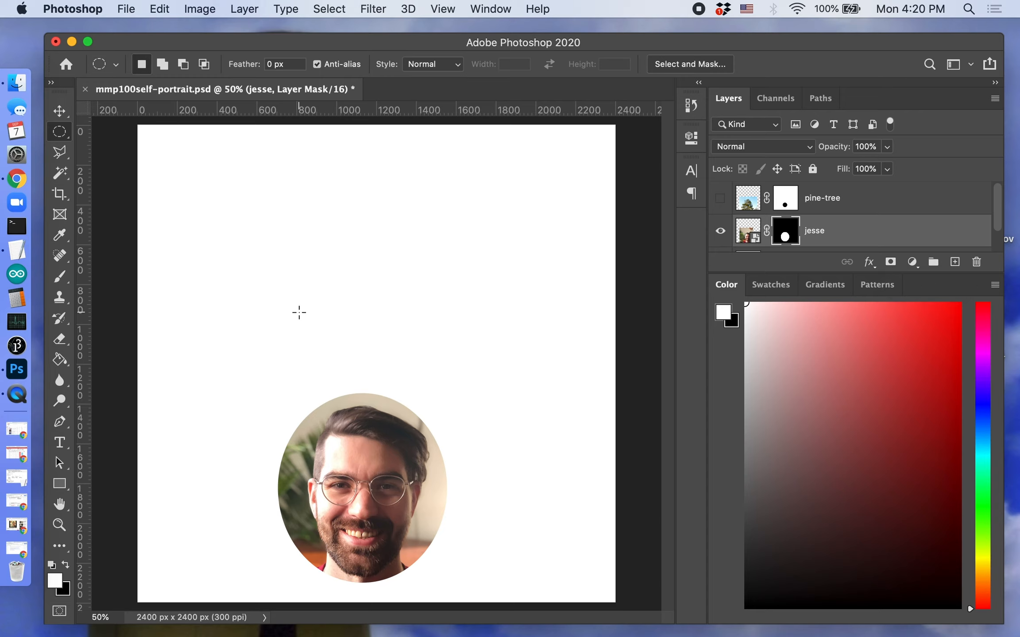
{"action": "left_click", "coordinate": [721, 200]}
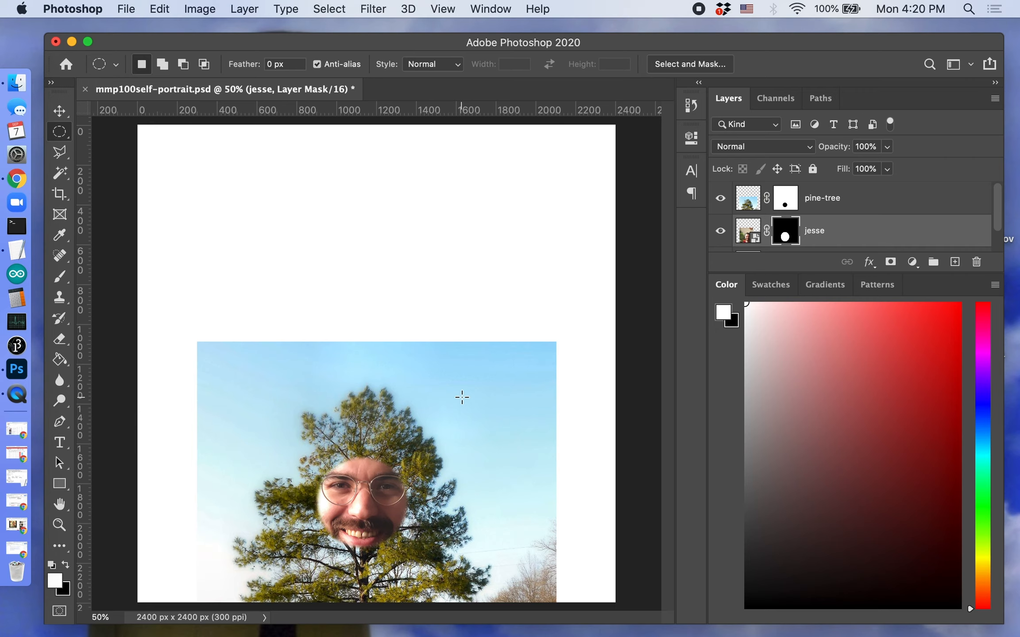
Crop the document to a rectangular selection of about 1768 × 1277 px just inside the pine-tree photo's edges.
{"action": "left_click", "coordinate": [67, 135]}
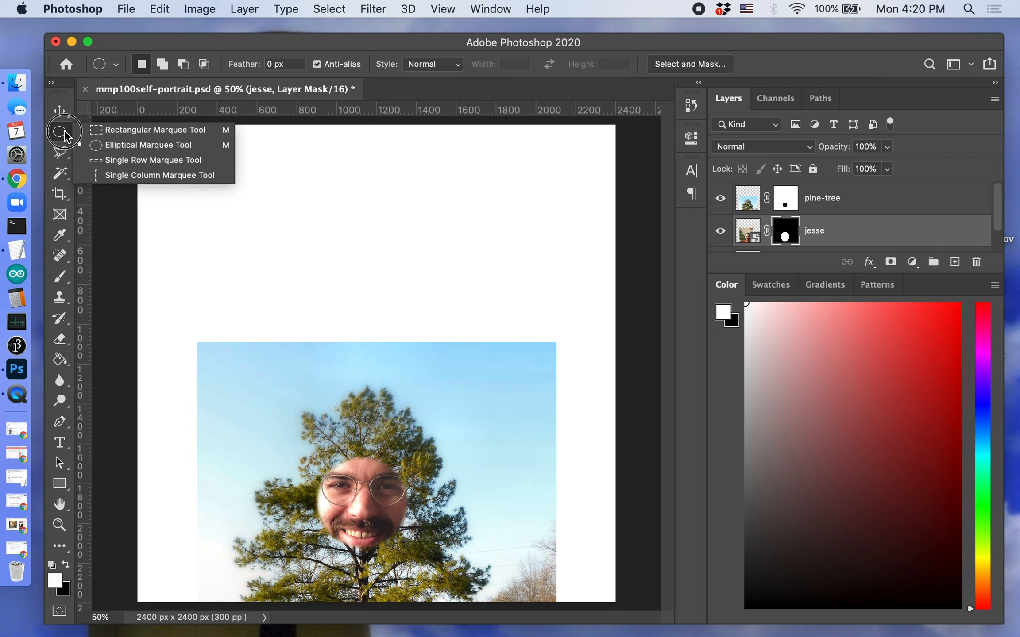
{"action": "left_click", "coordinate": [127, 131]}
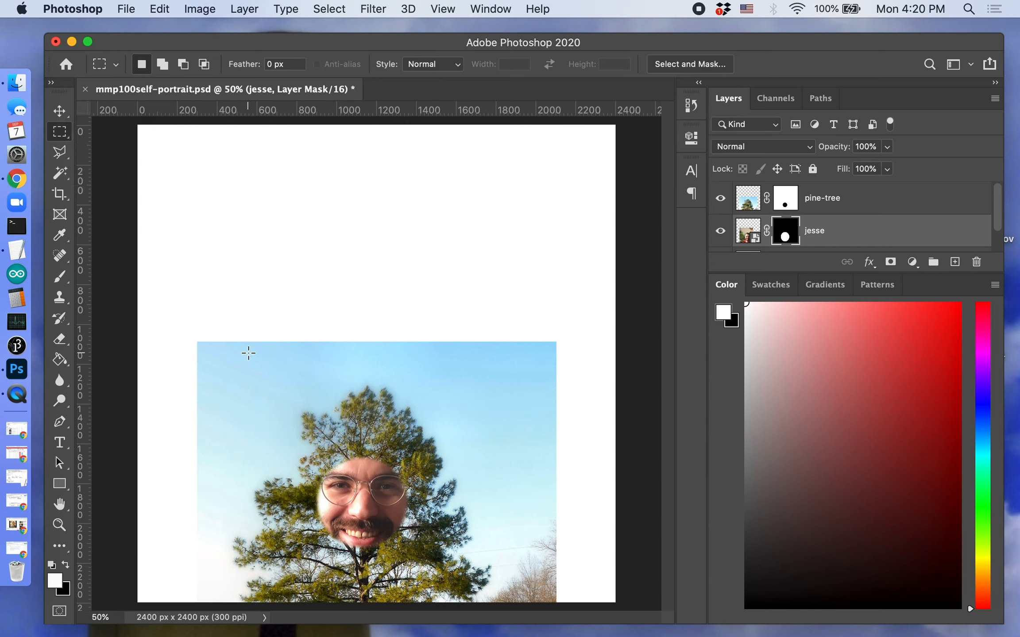
{"action": "left_click_drag", "start_coordinate": [200, 349], "coordinate": [553, 628]}
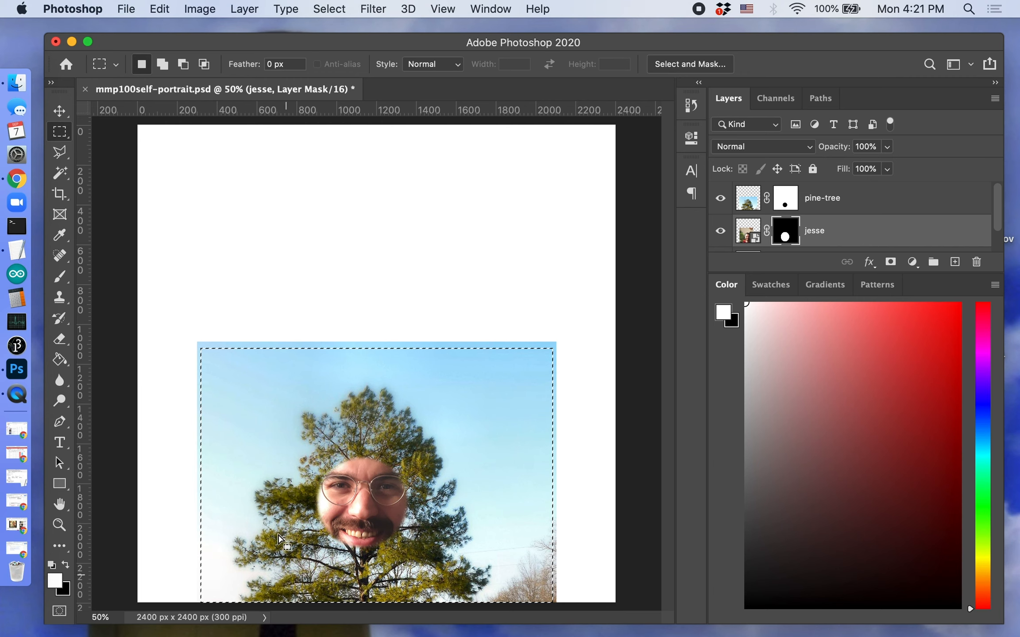
{"action": "left_click", "coordinate": [171, 9]}
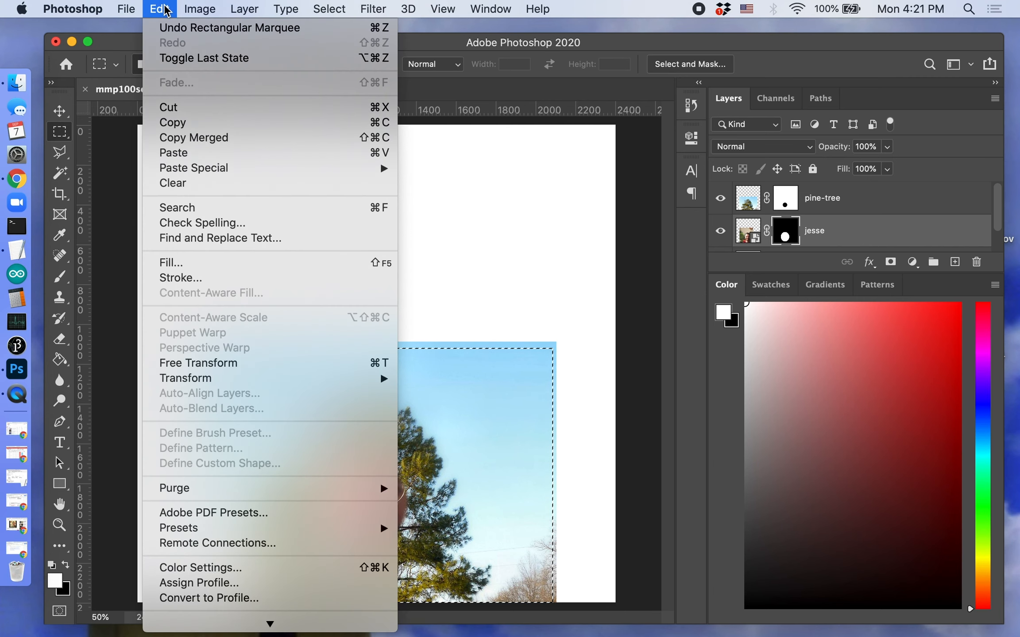
{"action": "mouse_move", "coordinate": [187, 16]}
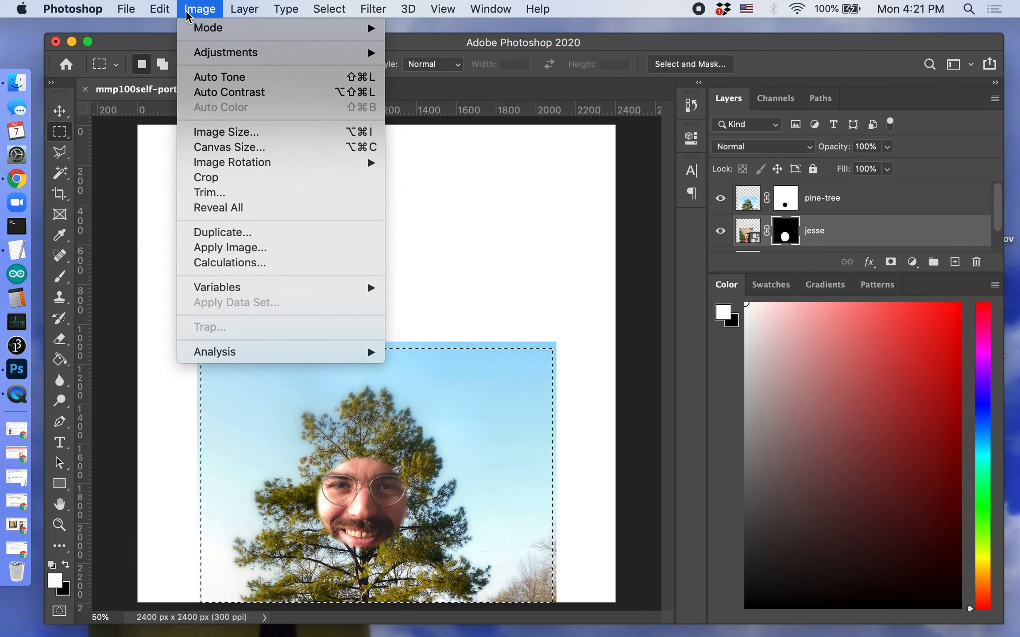
{"action": "left_click", "coordinate": [233, 175]}
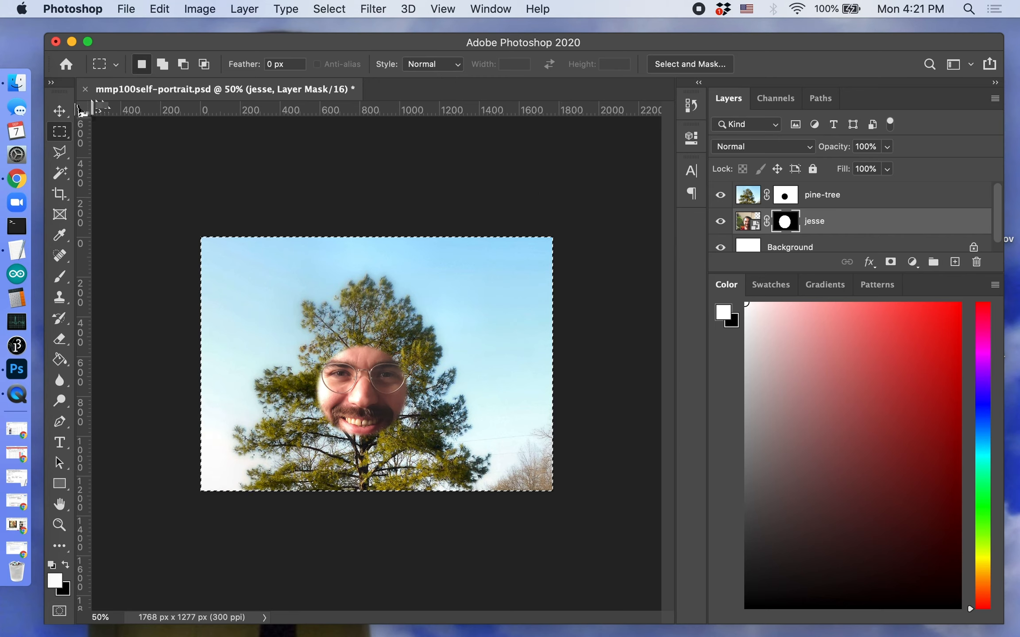
Clear the rectangular selection around the cropped image.
{"action": "left_click", "coordinate": [59, 111]}
{"action": "left_click", "coordinate": [315, 155]}
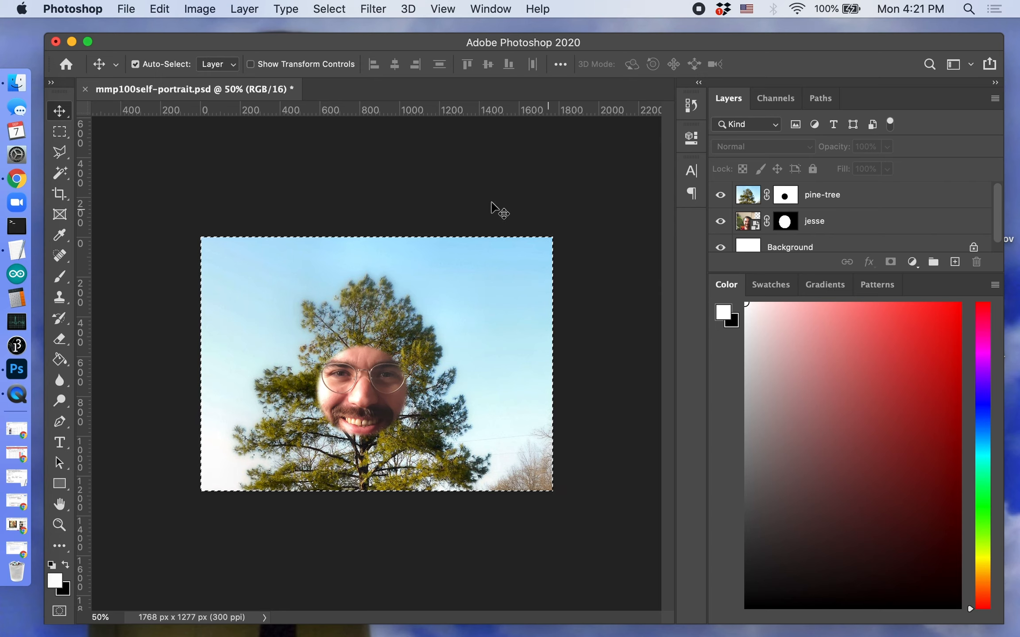
{"action": "left_click", "coordinate": [68, 137]}
{"action": "left_click", "coordinate": [280, 146]}
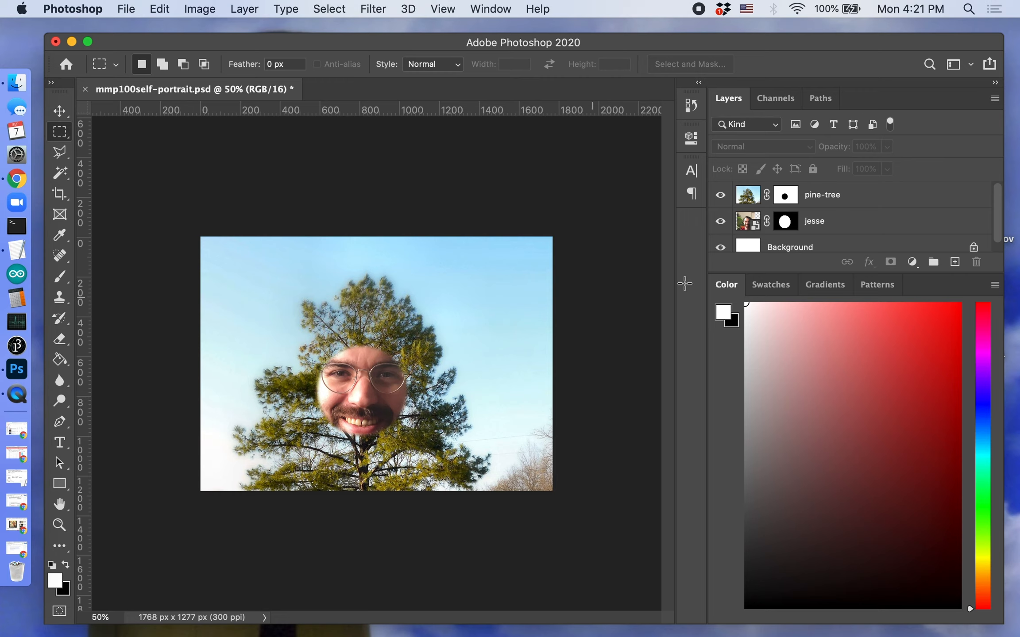
Add a Levels adjustment layer directly above the portrait layer.
{"action": "left_click", "coordinate": [744, 226]}
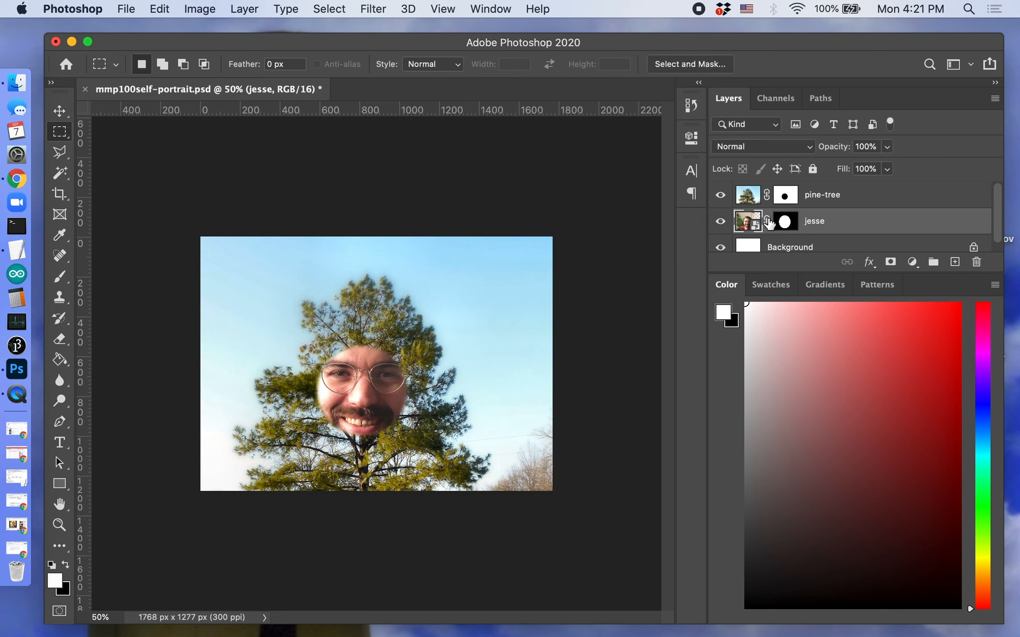
{"action": "left_click", "coordinate": [912, 263]}
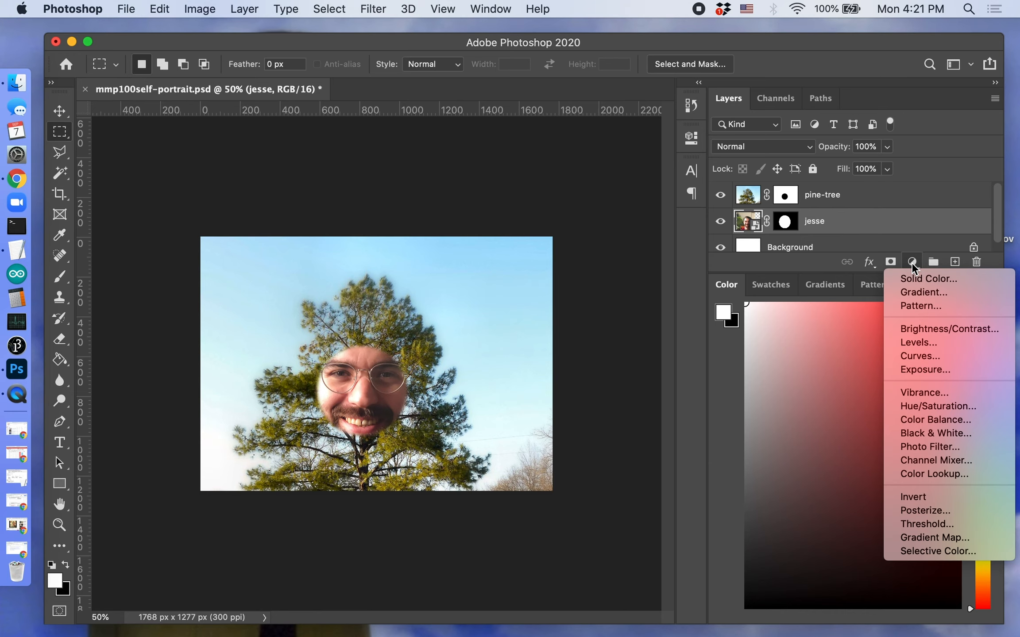
{"action": "left_click", "coordinate": [923, 344]}
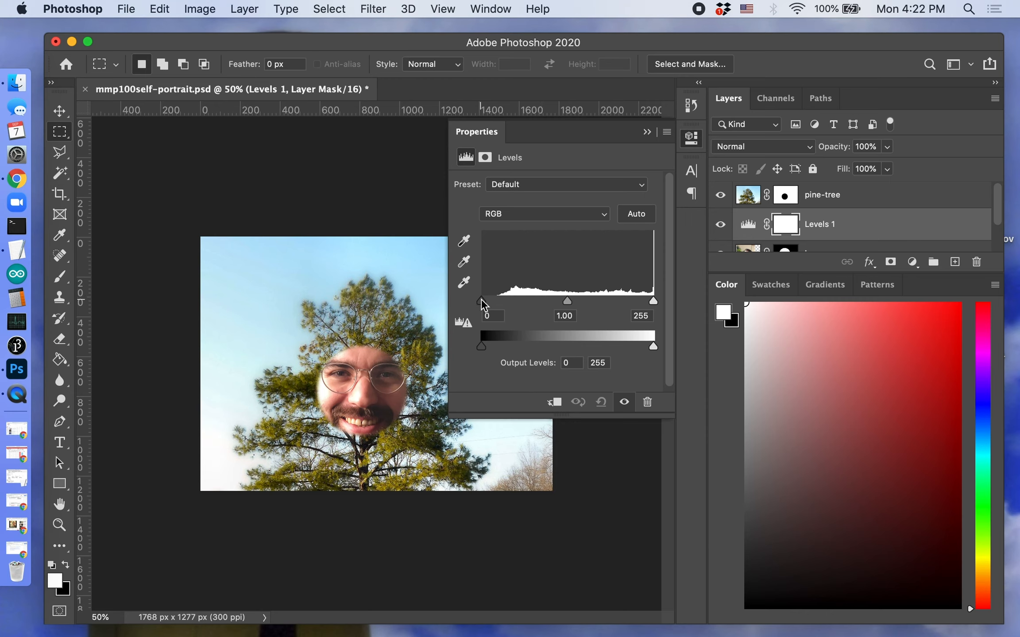
Try different Levels black and white input points on the portrait, and return them to 0 and 255.
{"action": "left_click_drag", "start_coordinate": [483, 304], "coordinate": [529, 300]}
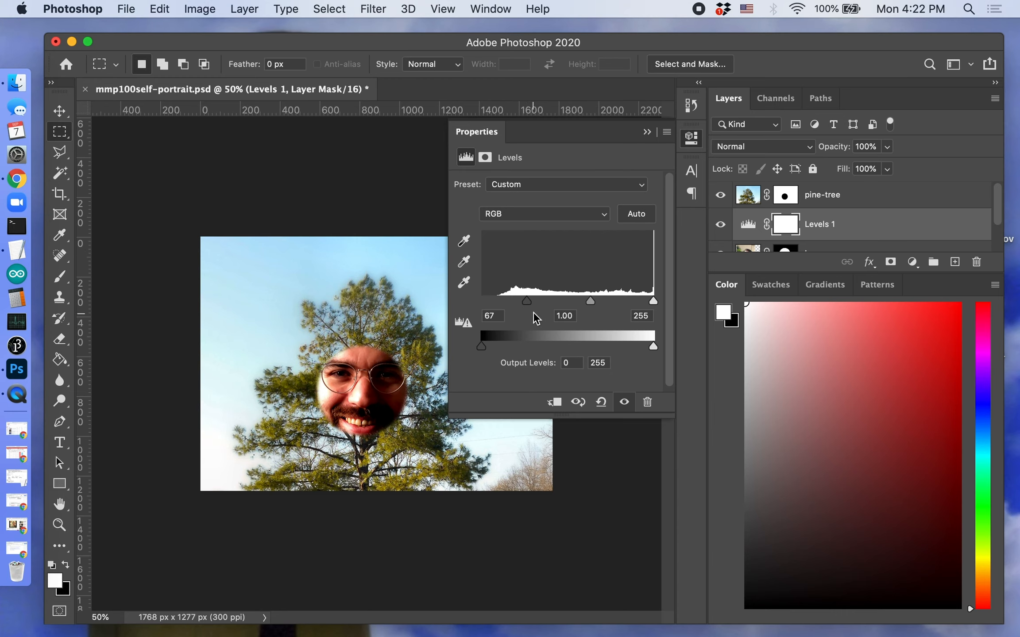
{"action": "left_click_drag", "start_coordinate": [654, 302], "coordinate": [637, 303]}
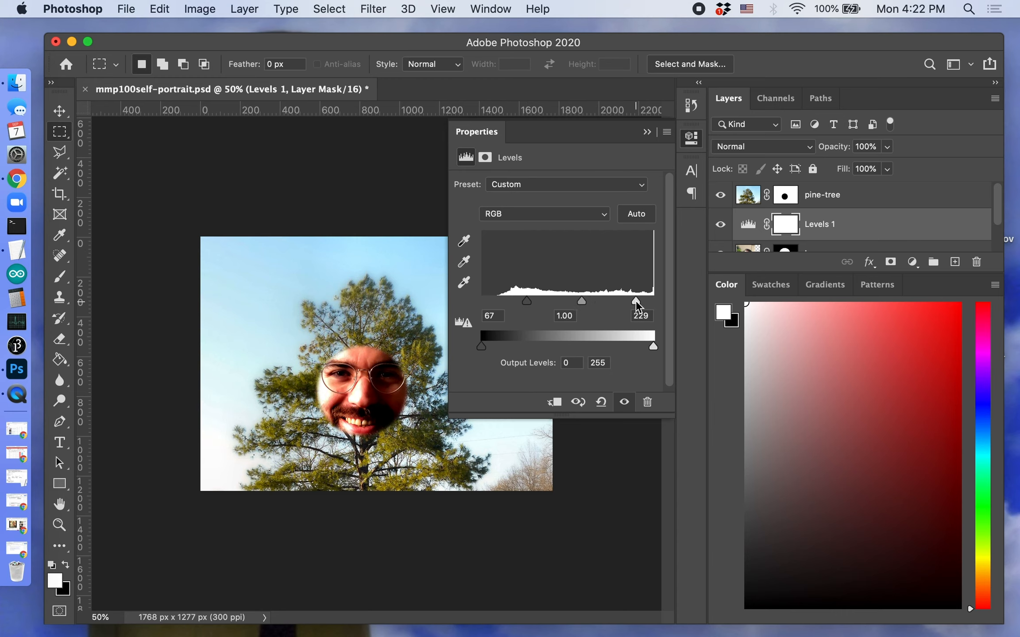
{"action": "left_click_drag", "start_coordinate": [637, 304], "coordinate": [540, 303]}
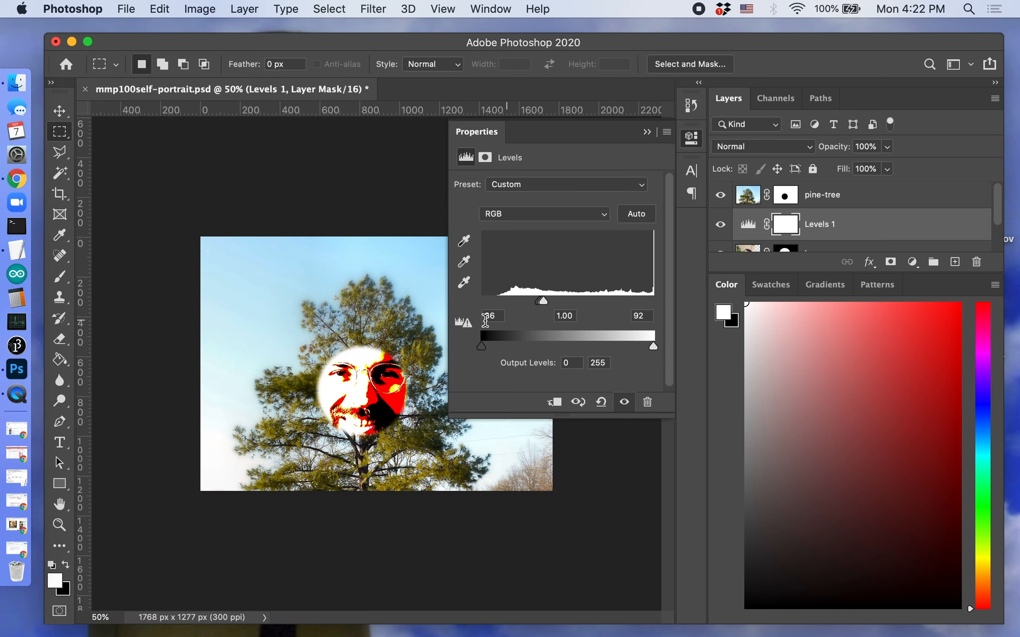
{"action": "left_click_drag", "start_coordinate": [541, 303], "coordinate": [479, 307]}
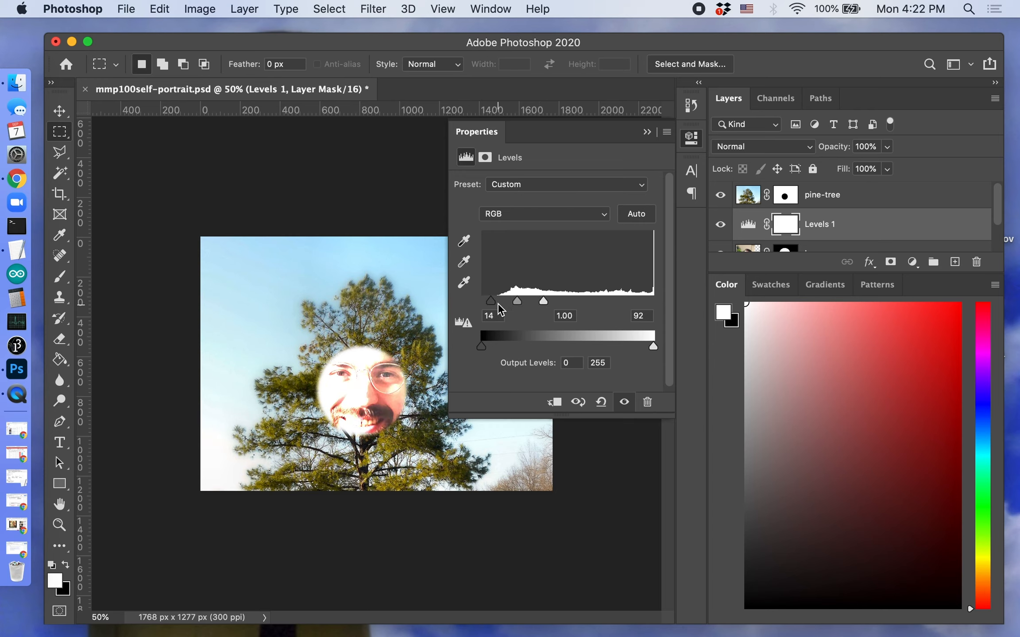
{"action": "left_click_drag", "start_coordinate": [543, 301], "coordinate": [653, 302]}
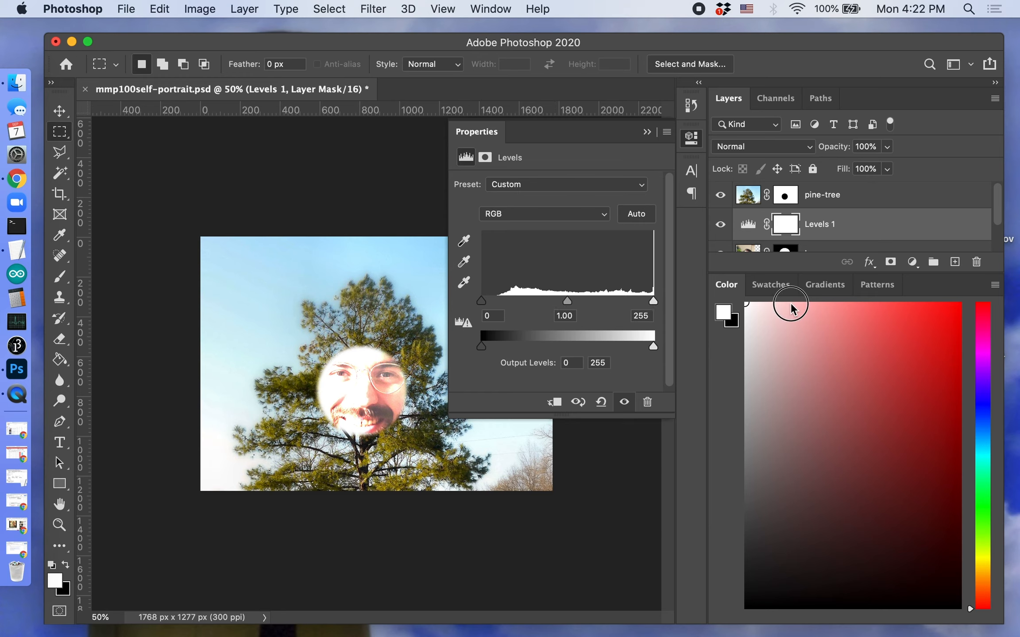
Set the portrait's Levels black input to 28 and its midtone input to 1.40, keeping the white input at 255.
{"action": "left_click_drag", "start_coordinate": [481, 302], "coordinate": [502, 305]}
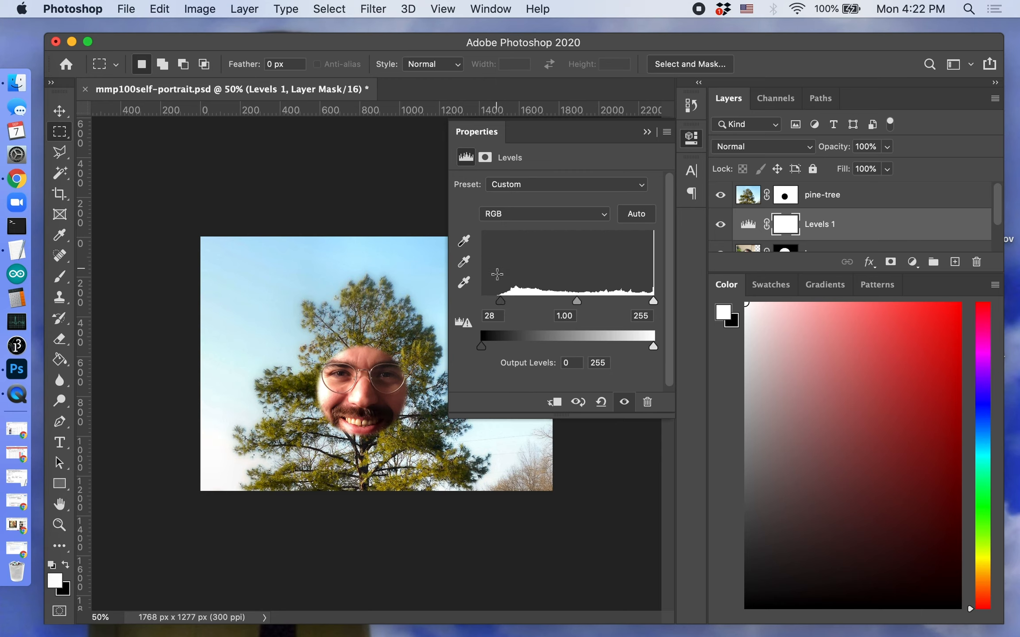
{"action": "left_click_drag", "start_coordinate": [653, 301], "coordinate": [657, 301]}
{"action": "mouse_move", "coordinate": [576, 303]}
{"action": "left_mouse_down"}
{"action": "mouse_move", "coordinate": [540, 303]}
{"action": "mouse_move", "coordinate": [559, 304]}
{"action": "left_mouse_up"}
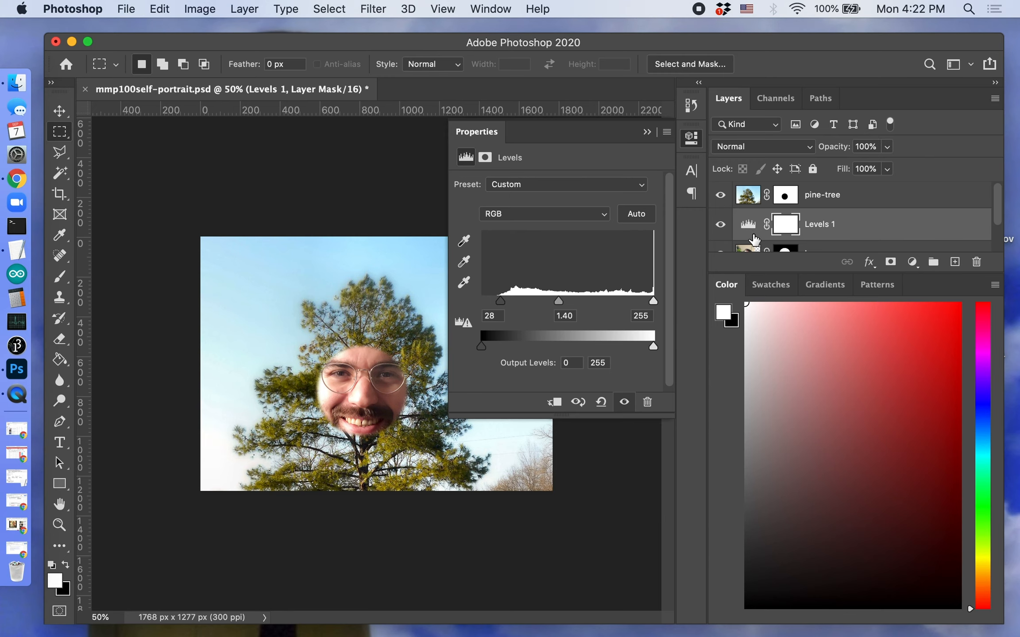
{"action": "left_click", "coordinate": [753, 234]}
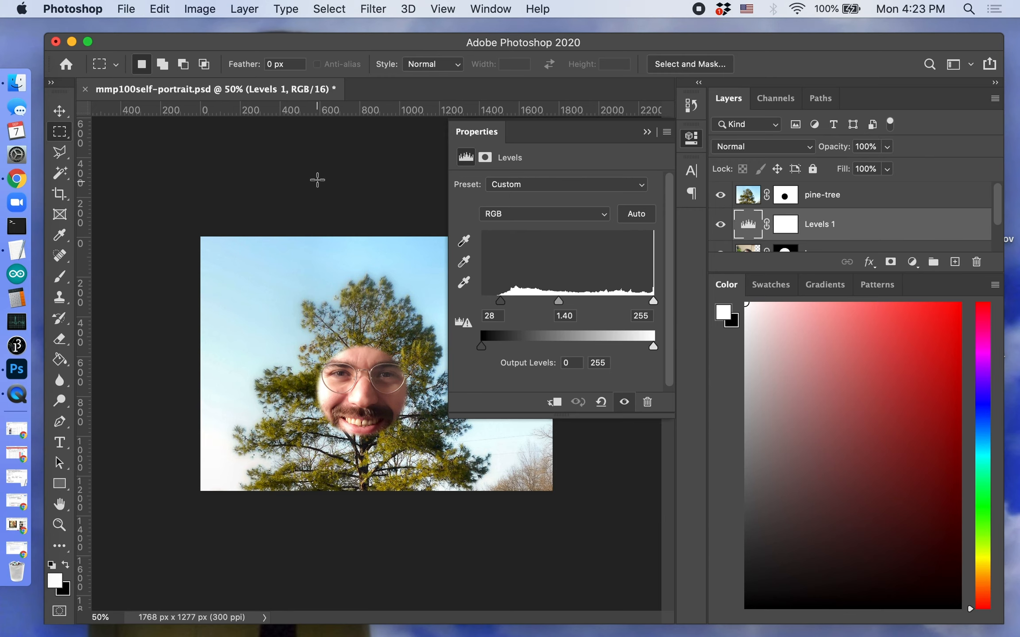
Add a Color Balance adjustment layer directly above the portrait layer.
{"action": "scroll", "coordinate": [890, 226], "scroll_direction": "down", "scroll_amount": 2}
{"action": "left_click", "coordinate": [745, 216]}
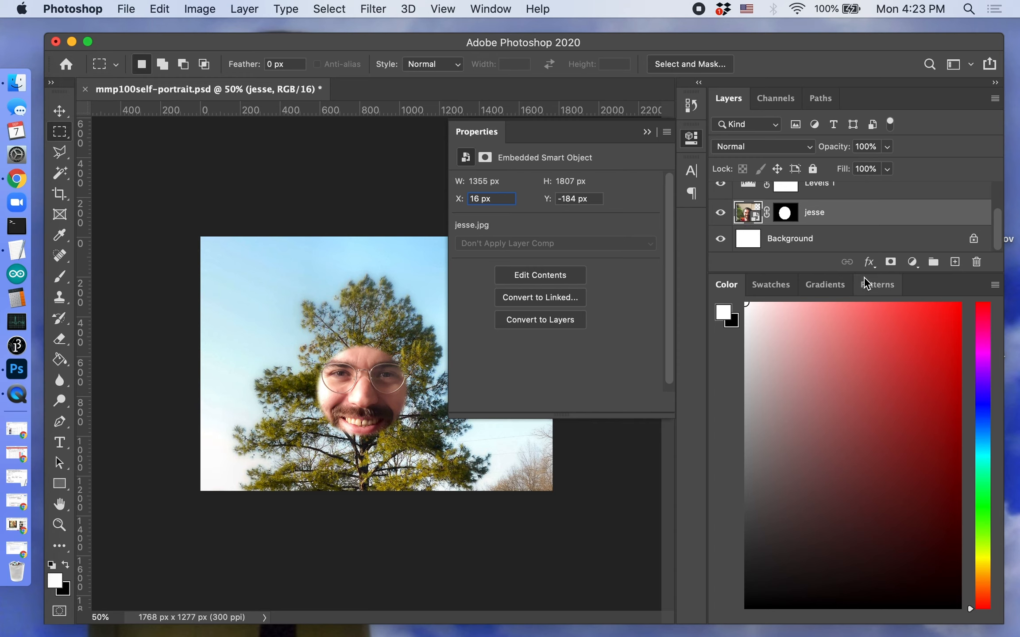
{"action": "left_click", "coordinate": [912, 262]}
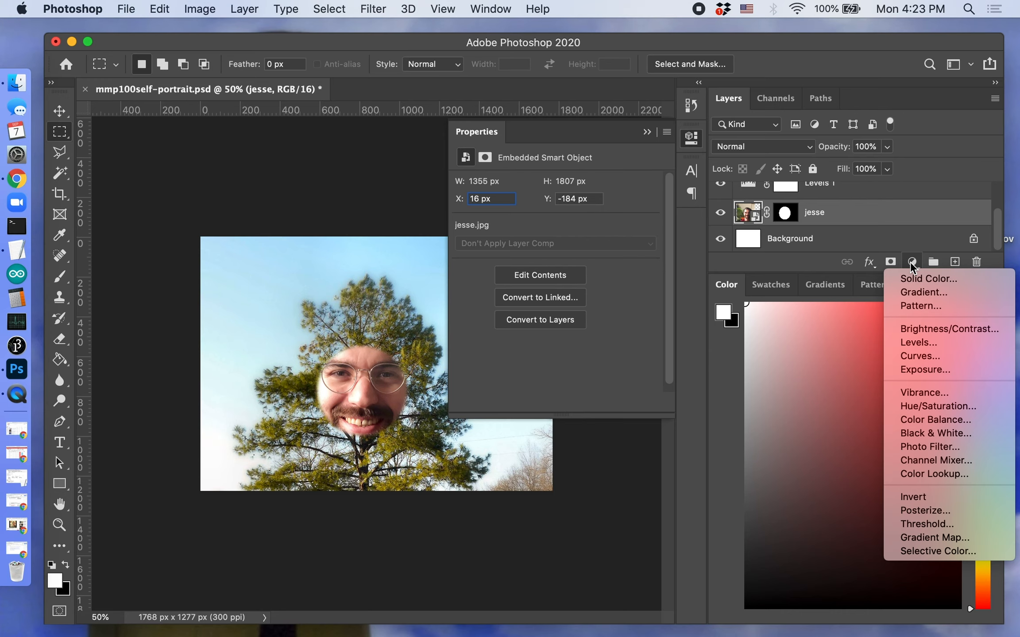
{"action": "left_click", "coordinate": [962, 423]}
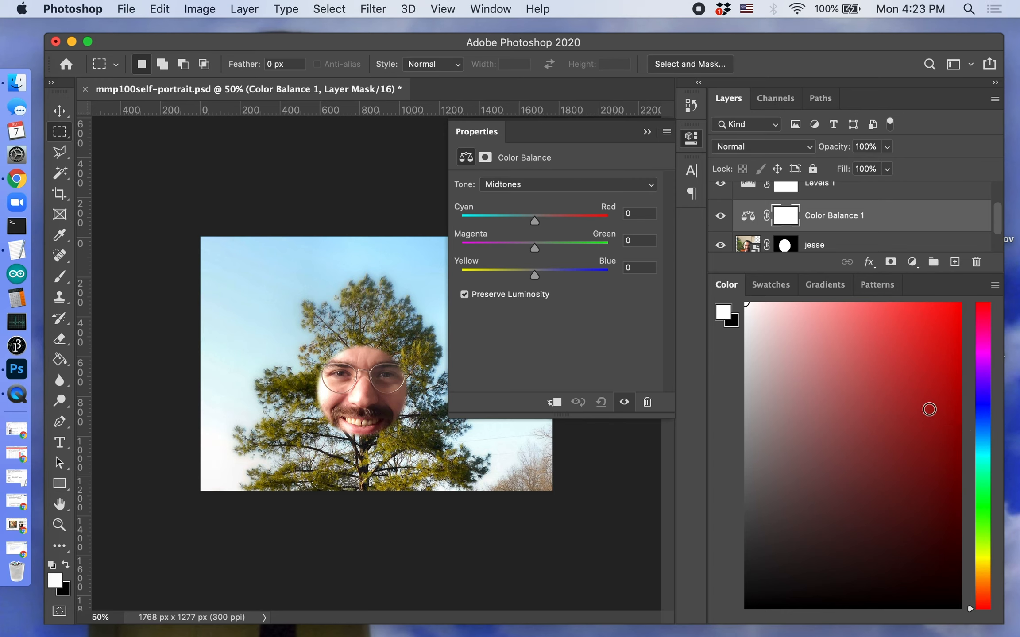
{"action": "scroll", "coordinate": [815, 221], "scroll_direction": "up", "scroll_amount": 2}
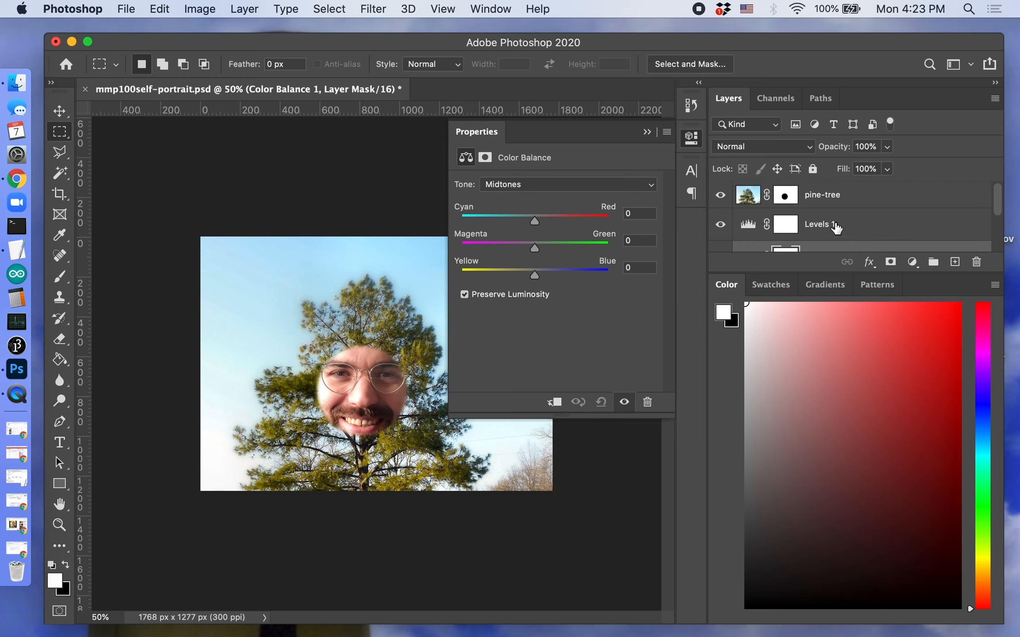
{"action": "scroll", "coordinate": [836, 229], "scroll_direction": "down", "scroll_amount": 3}
{"action": "scroll", "coordinate": [813, 194], "scroll_direction": "up", "scroll_amount": 1}
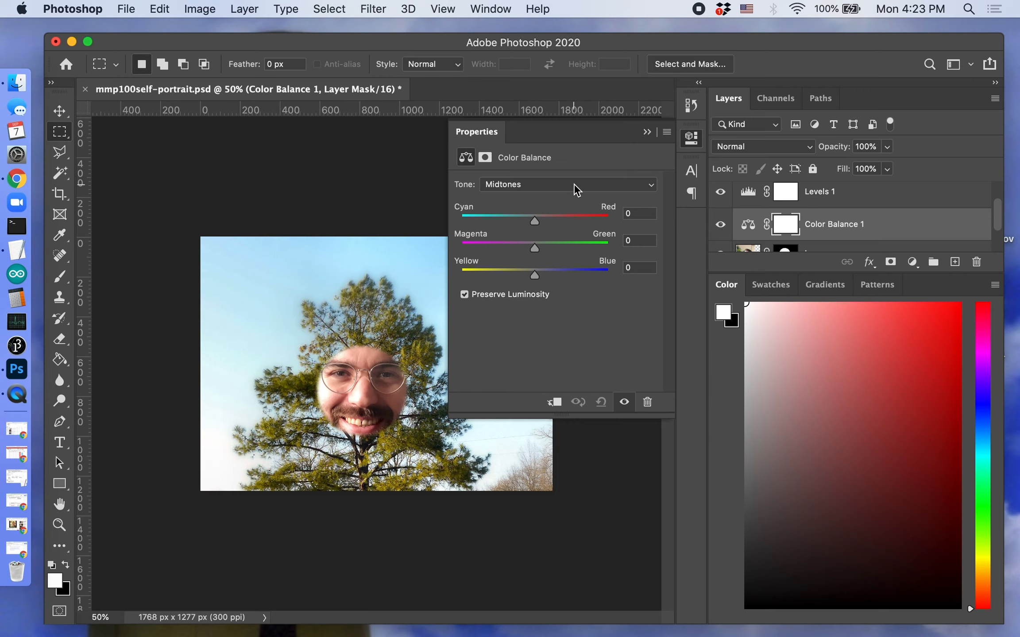
Set the Color Balance midtones to Cyan–Red -14, Magenta–Green +47 and Yellow–Blue -14.
{"action": "left_click_drag", "start_coordinate": [536, 250], "coordinate": [570, 249]}
{"action": "mouse_move", "coordinate": [535, 221]}
{"action": "left_mouse_down"}
{"action": "mouse_move", "coordinate": [503, 223]}
{"action": "mouse_move", "coordinate": [525, 223]}
{"action": "left_mouse_up"}
{"action": "mouse_move", "coordinate": [537, 284]}
{"action": "left_mouse_down"}
{"action": "mouse_move", "coordinate": [493, 281]}
{"action": "mouse_move", "coordinate": [525, 280]}
{"action": "left_mouse_up"}
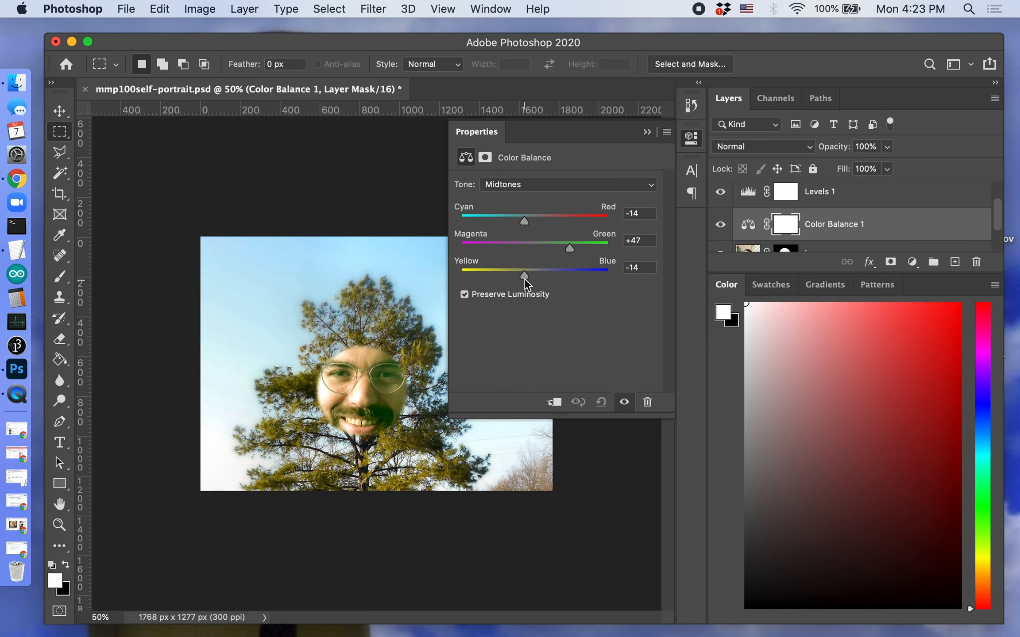
Set the Color Balance shadows to Cyan–Red -6, Magenta–Green +40 and Yellow–Blue +40.
{"action": "left_click", "coordinate": [576, 185]}
{"action": "left_click", "coordinate": [552, 173]}
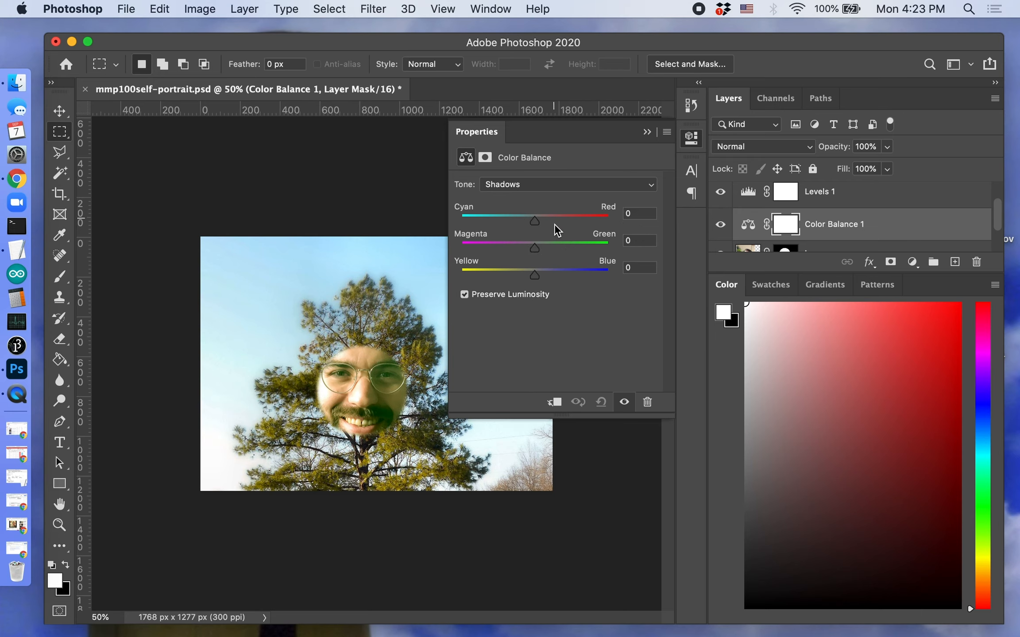
{"action": "mouse_move", "coordinate": [534, 221]}
{"action": "left_mouse_down"}
{"action": "mouse_move", "coordinate": [565, 223]}
{"action": "mouse_move", "coordinate": [515, 223]}
{"action": "mouse_move", "coordinate": [565, 247]}
{"action": "mouse_move", "coordinate": [521, 278]}
{"action": "mouse_move", "coordinate": [492, 276]}
{"action": "mouse_move", "coordinate": [584, 279]}
{"action": "mouse_move", "coordinate": [565, 275]}
{"action": "mouse_move", "coordinate": [505, 221]}
{"action": "mouse_move", "coordinate": [530, 228]}
{"action": "left_mouse_up"}
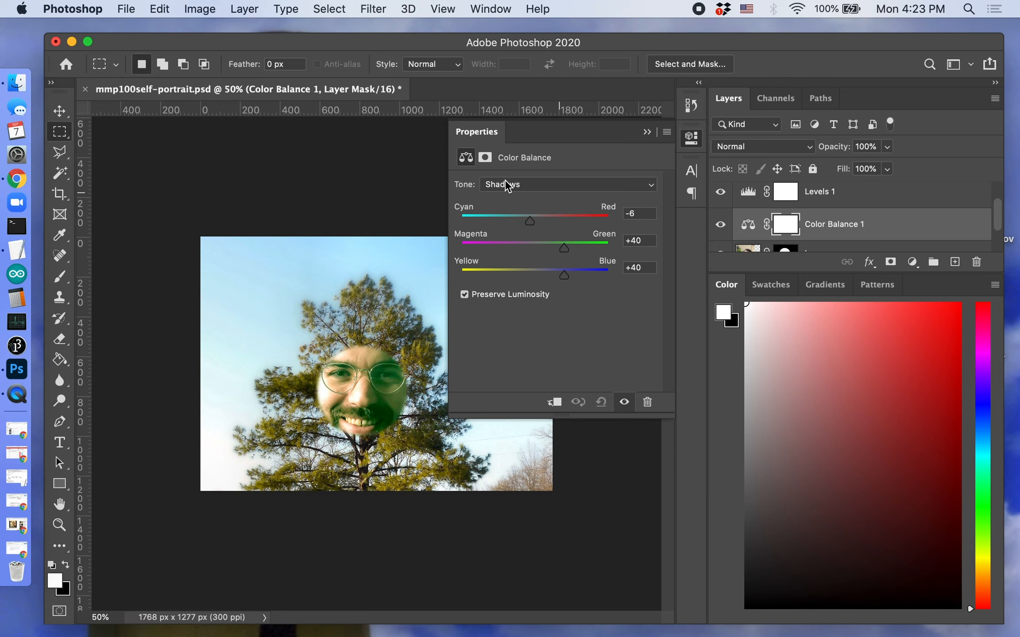
Set the Color Balance highlights to Cyan–Red +1, Magenta–Green +23 and Yellow–Blue -24.
{"action": "left_click", "coordinate": [654, 185]}
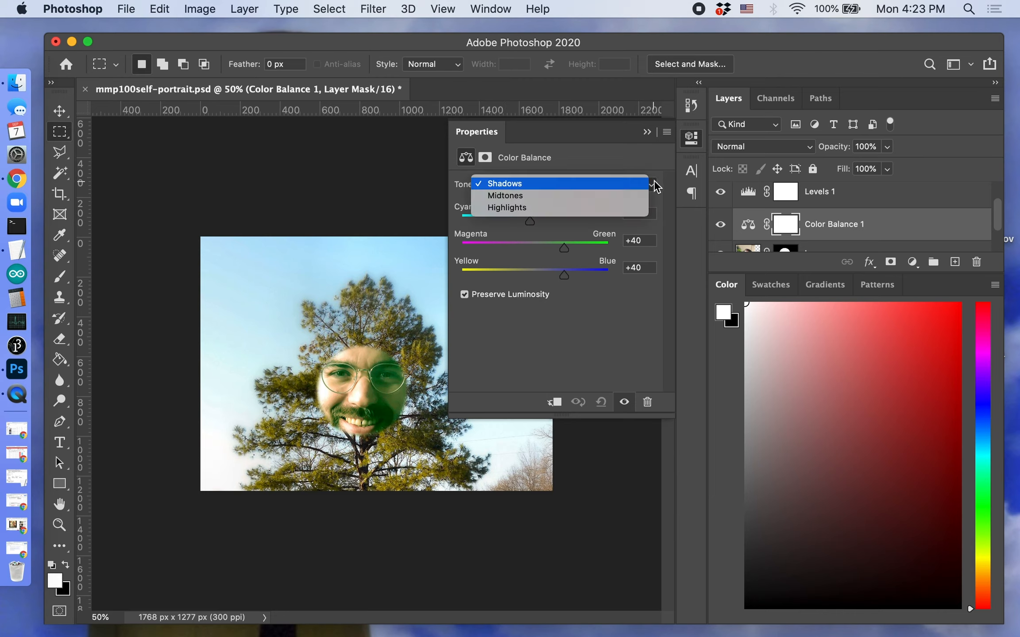
{"action": "left_click", "coordinate": [542, 210]}
{"action": "left_click_drag", "start_coordinate": [535, 249], "coordinate": [538, 225]}
{"action": "mouse_move", "coordinate": [535, 276]}
{"action": "left_mouse_down"}
{"action": "mouse_move", "coordinate": [474, 277]}
{"action": "mouse_move", "coordinate": [519, 278]}
{"action": "left_mouse_up"}
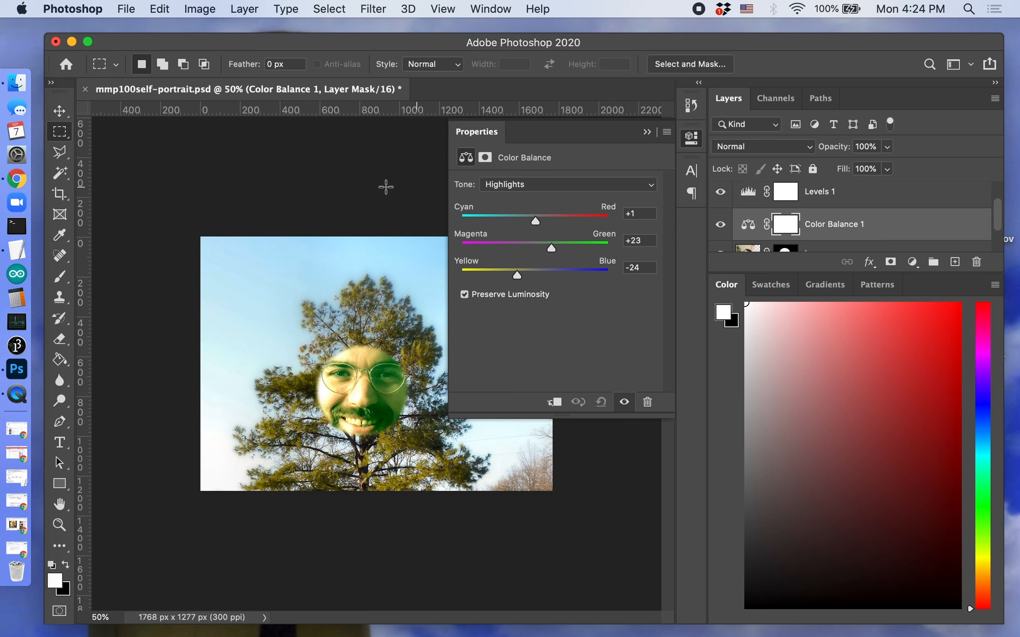
Darken the portrait by lowering the Levels adjustment's white output level to 157, and close its settings.
{"action": "left_click", "coordinate": [786, 192]}
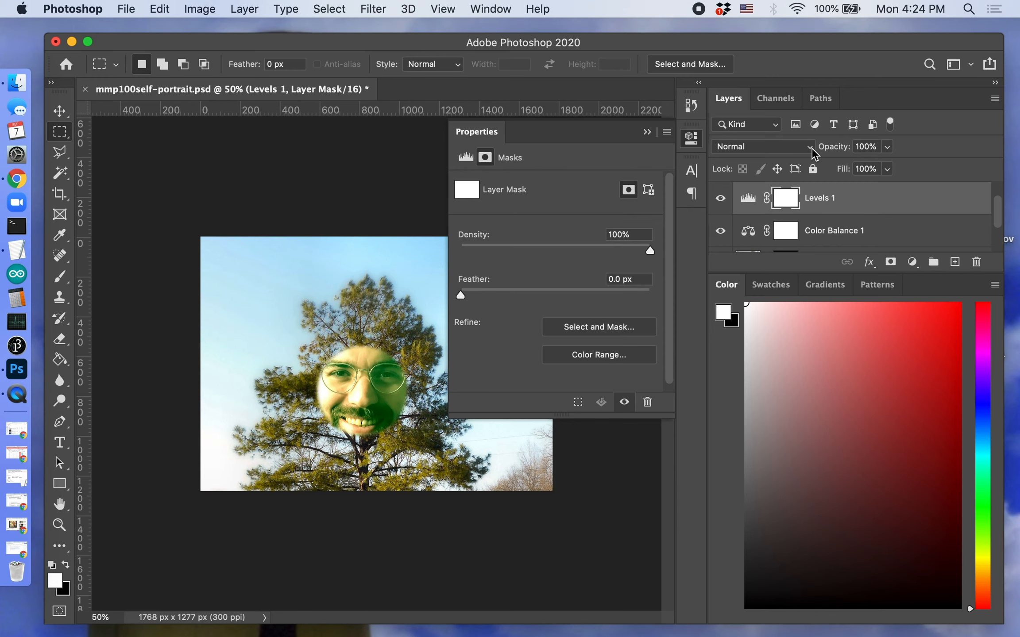
{"action": "left_click", "coordinate": [468, 159]}
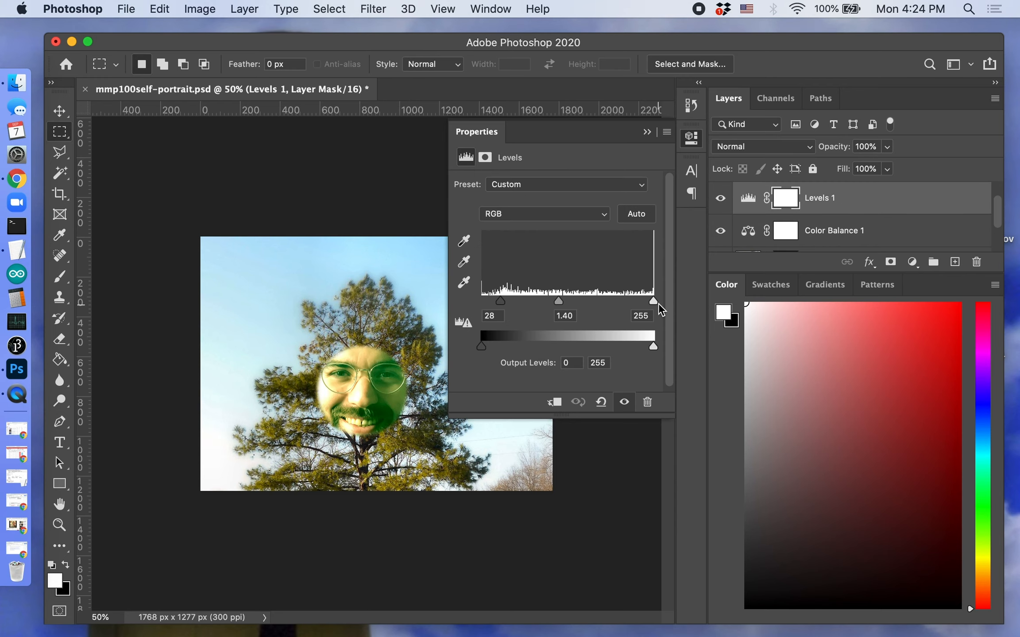
{"action": "mouse_move", "coordinate": [654, 301]}
{"action": "left_mouse_down"}
{"action": "mouse_move", "coordinate": [590, 299]}
{"action": "mouse_move", "coordinate": [666, 306]}
{"action": "left_mouse_up"}
{"action": "left_click", "coordinate": [654, 347]}
{"action": "left_click_drag", "start_coordinate": [654, 347], "coordinate": [587, 352]}
{"action": "left_click_drag", "start_coordinate": [484, 353], "coordinate": [460, 353]}
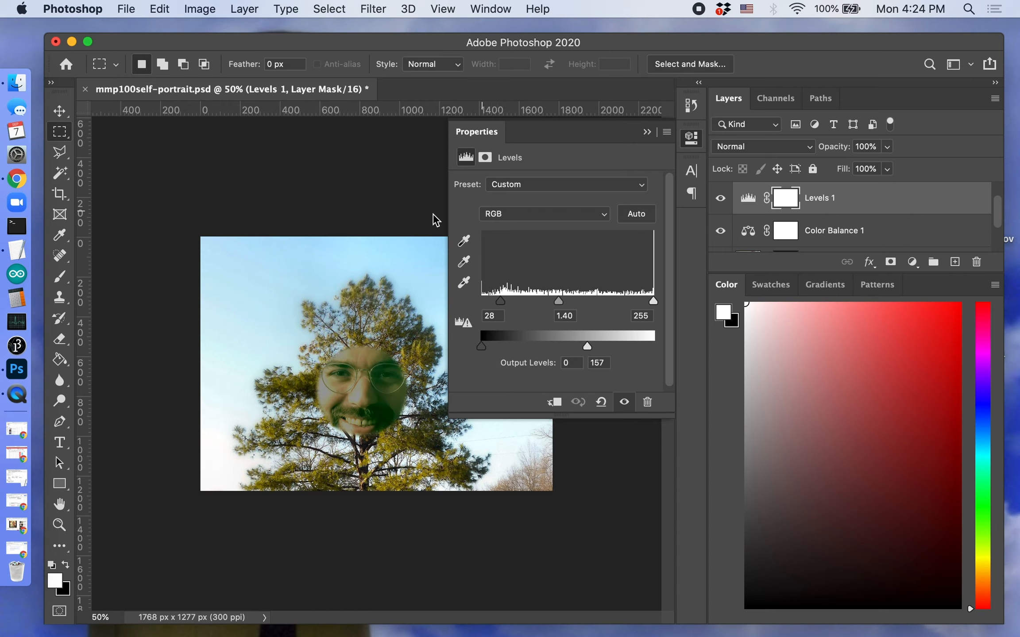
{"action": "left_click", "coordinate": [647, 132]}
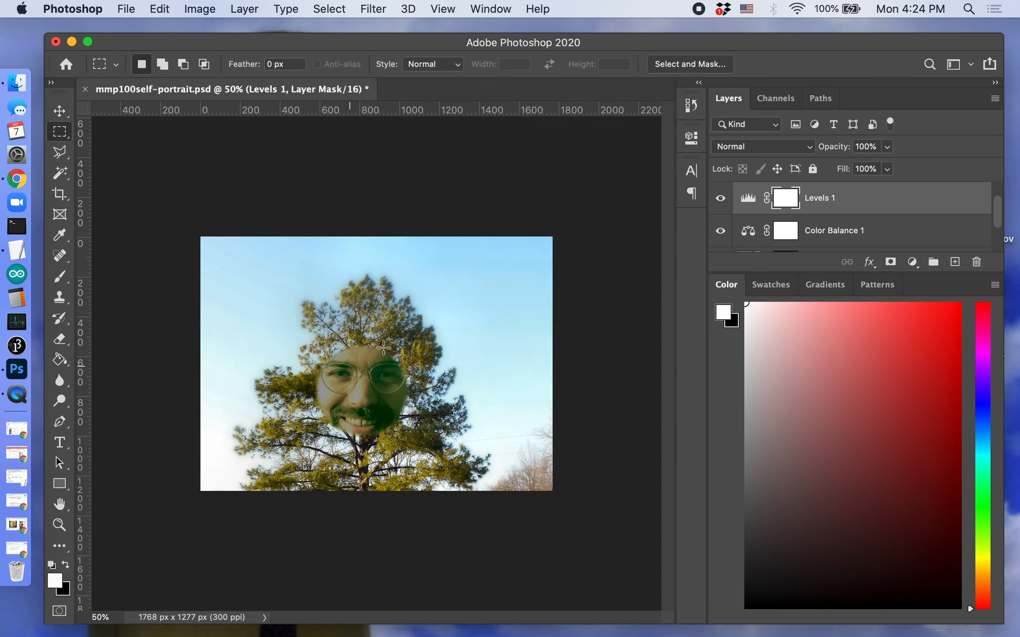
Add a Hue/Saturation adjustment layer directly above the portrait layer.
{"action": "left_click", "coordinate": [806, 205]}
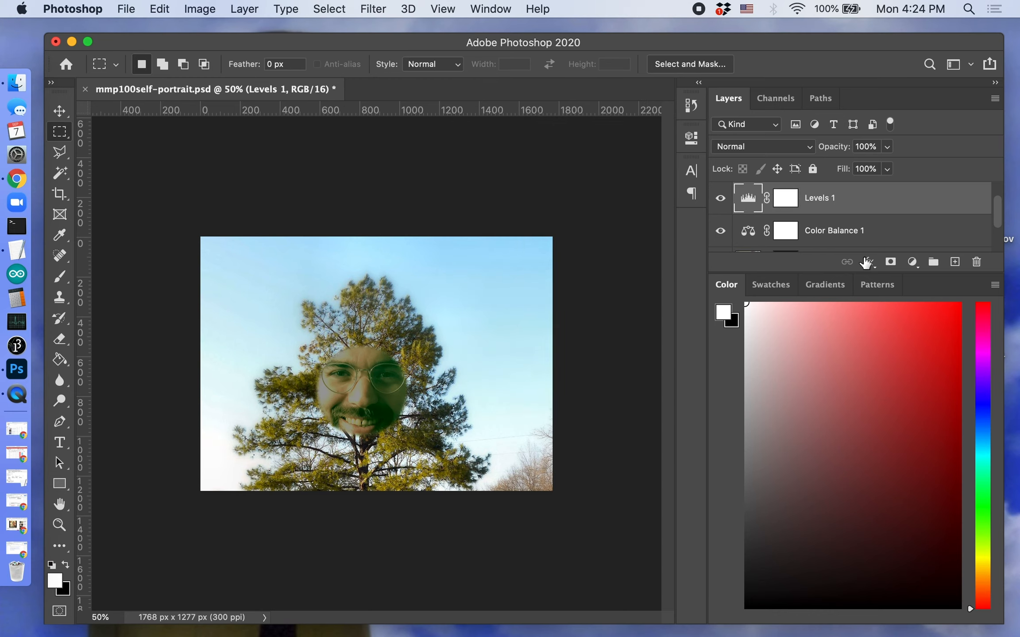
{"action": "scroll", "coordinate": [856, 232], "scroll_direction": "down", "scroll_amount": 2}
{"action": "left_click", "coordinate": [834, 221]}
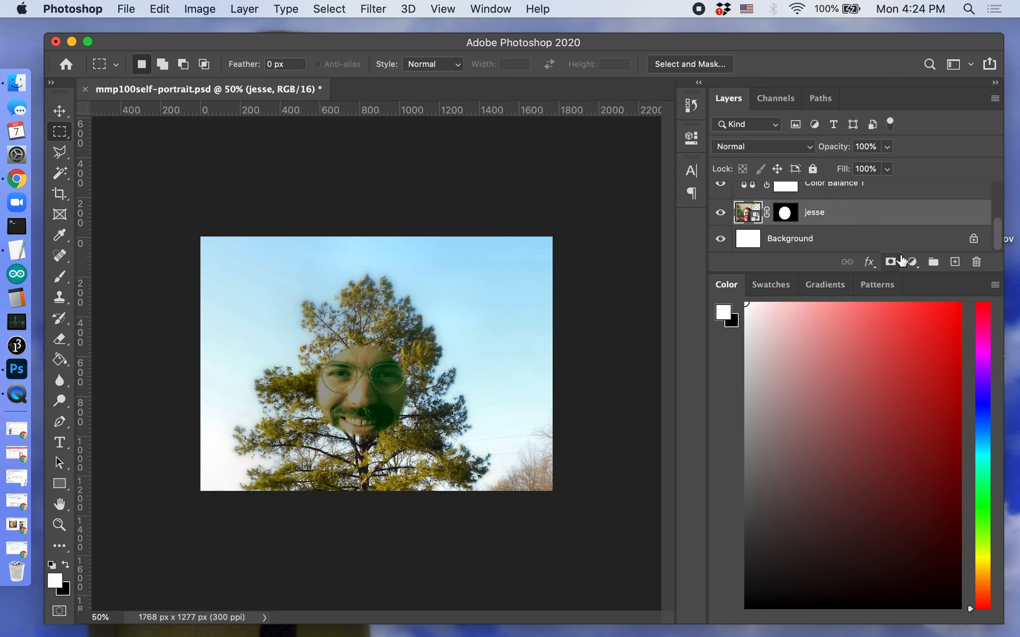
{"action": "left_click", "coordinate": [912, 262]}
{"action": "left_click", "coordinate": [940, 406]}
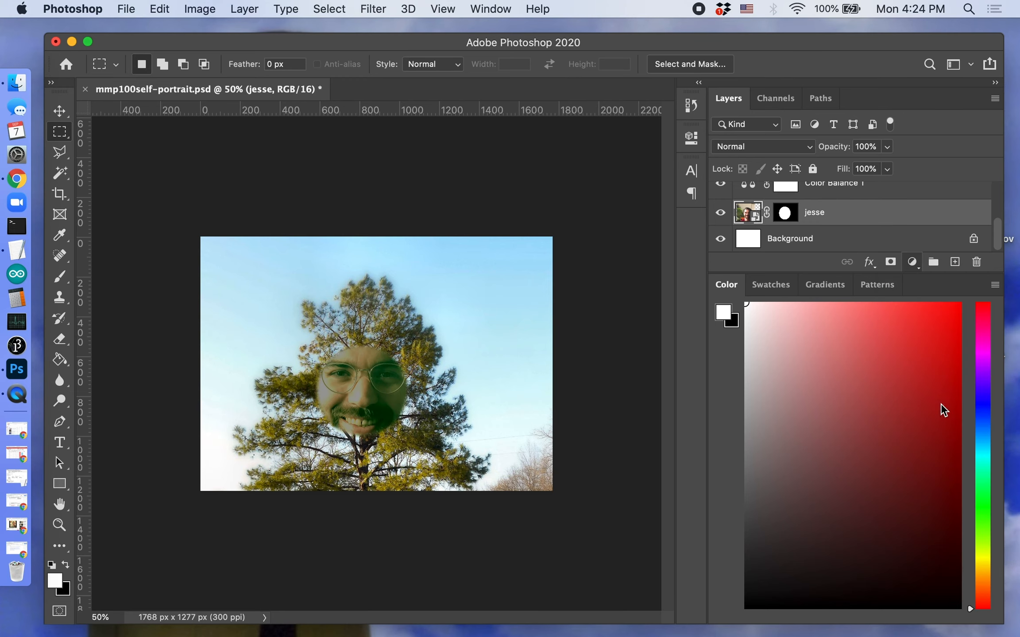
Set the Hue/Saturation adjustment to Hue +18, Saturation +27 and Lightness +8, and close its settings.
{"action": "left_click_drag", "start_coordinate": [555, 244], "coordinate": [554, 277]}
{"action": "mouse_move", "coordinate": [548, 244]}
{"action": "left_mouse_down"}
{"action": "mouse_move", "coordinate": [437, 250]}
{"action": "mouse_move", "coordinate": [676, 271]}
{"action": "mouse_move", "coordinate": [573, 262]}
{"action": "mouse_move", "coordinate": [535, 278]}
{"action": "mouse_move", "coordinate": [581, 277]}
{"action": "mouse_move", "coordinate": [563, 305]}
{"action": "left_mouse_up"}
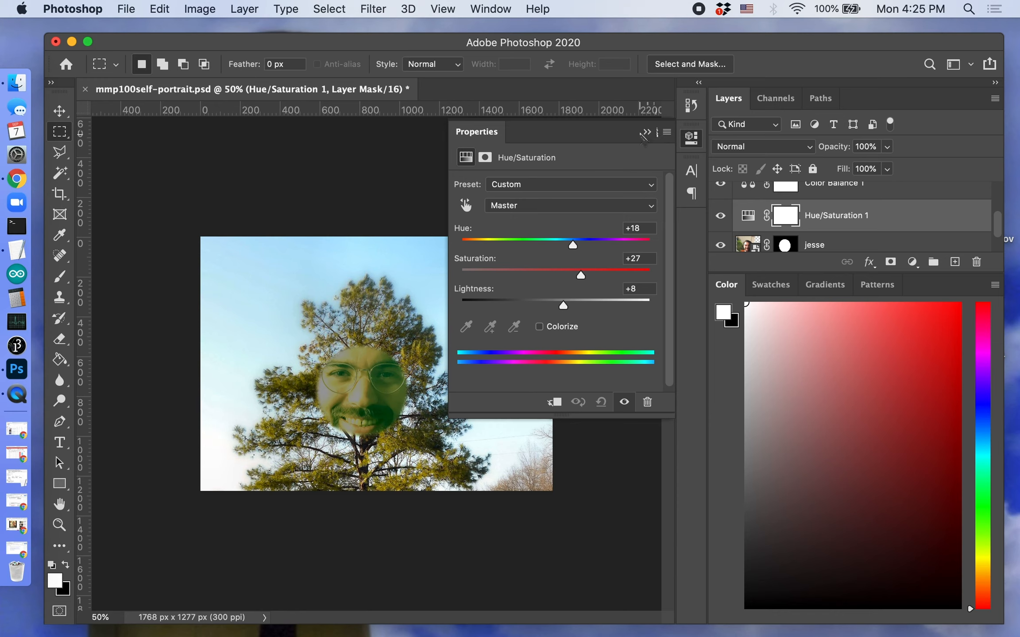
{"action": "left_click", "coordinate": [647, 133]}
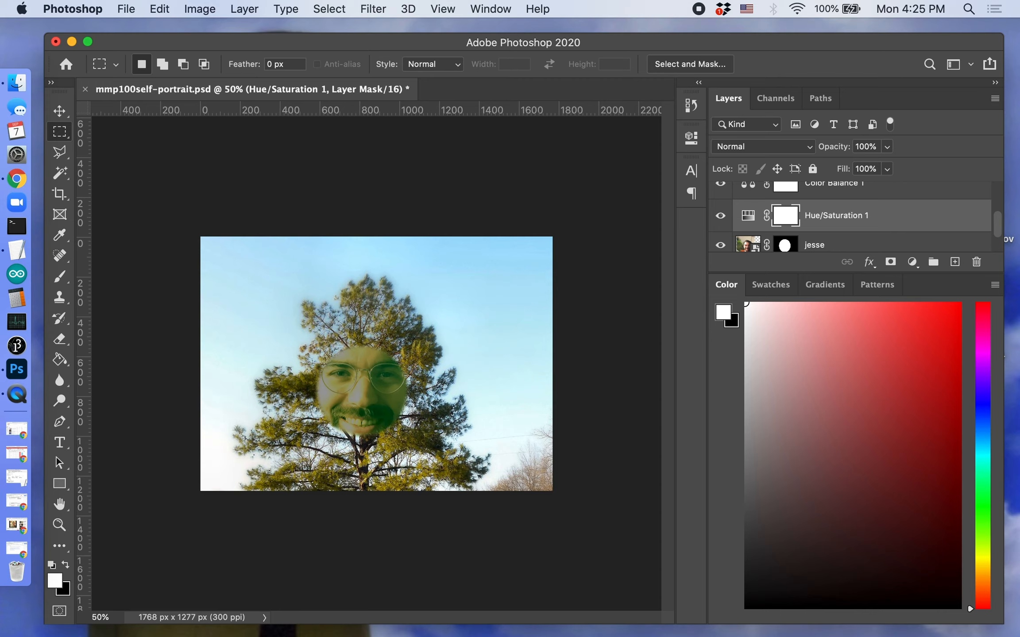
Switch to Chrome and open the CC Search home page in a new tab beside the pine-tree photo page.
{"action": "key", "text": "super+Tab"}
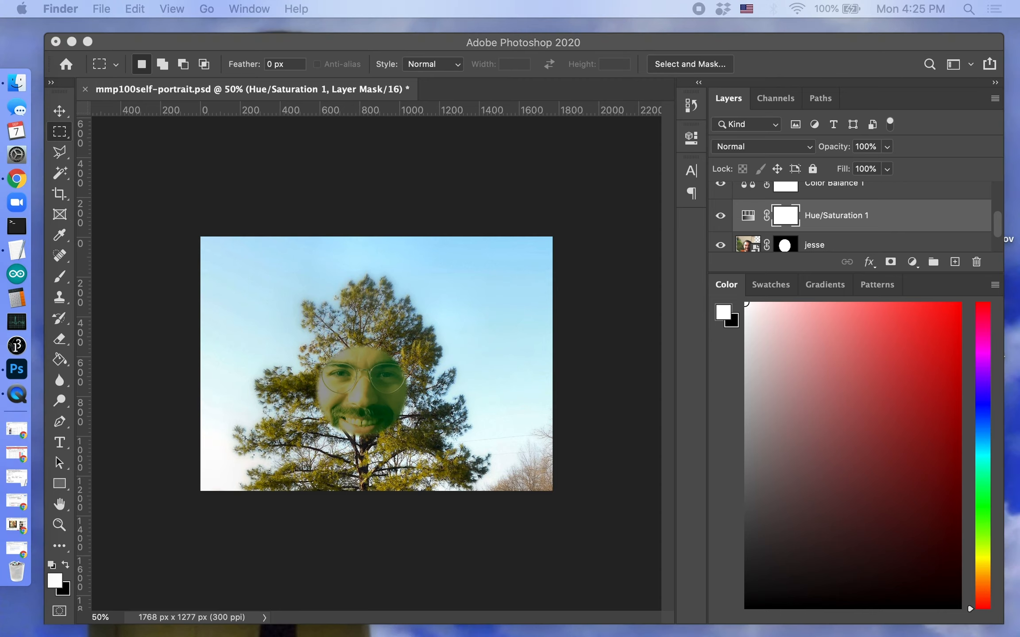
{"action": "left_click", "coordinate": [16, 179]}
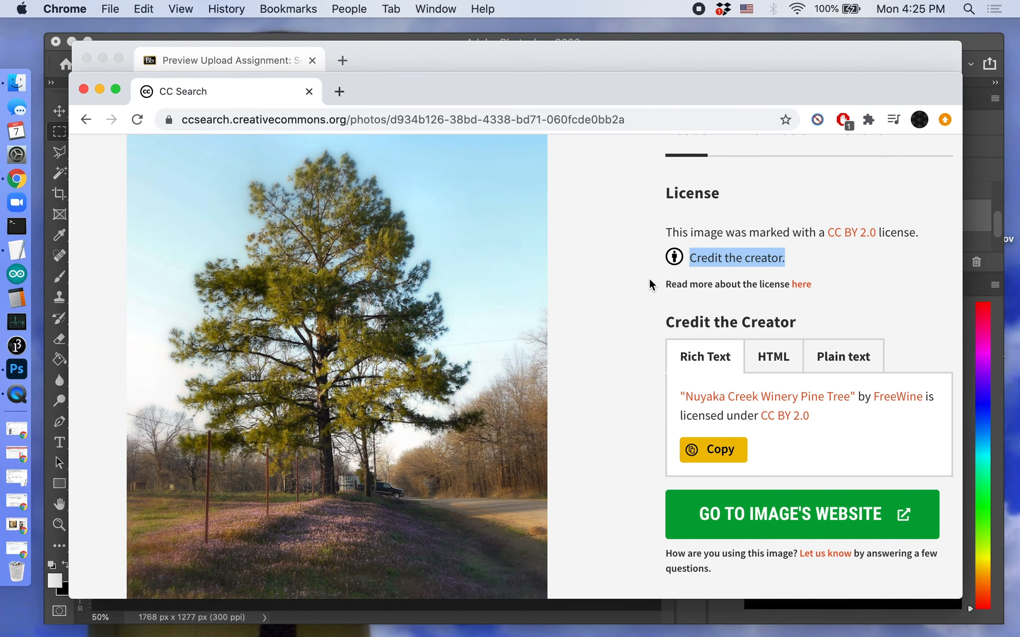
{"action": "key", "text": "super+t"}
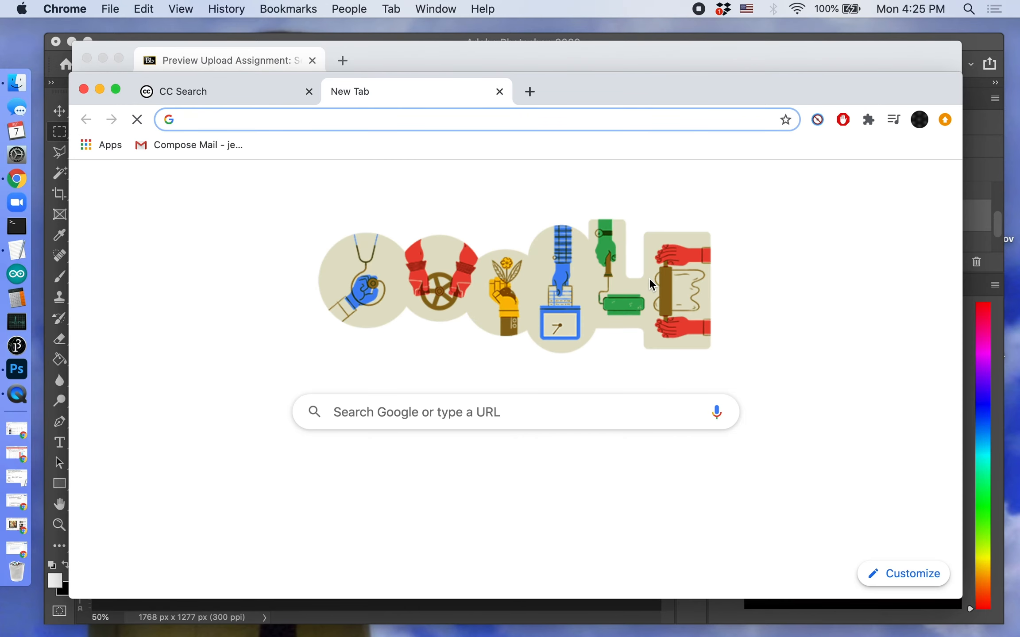
{"action": "left_click", "coordinate": [184, 91]}
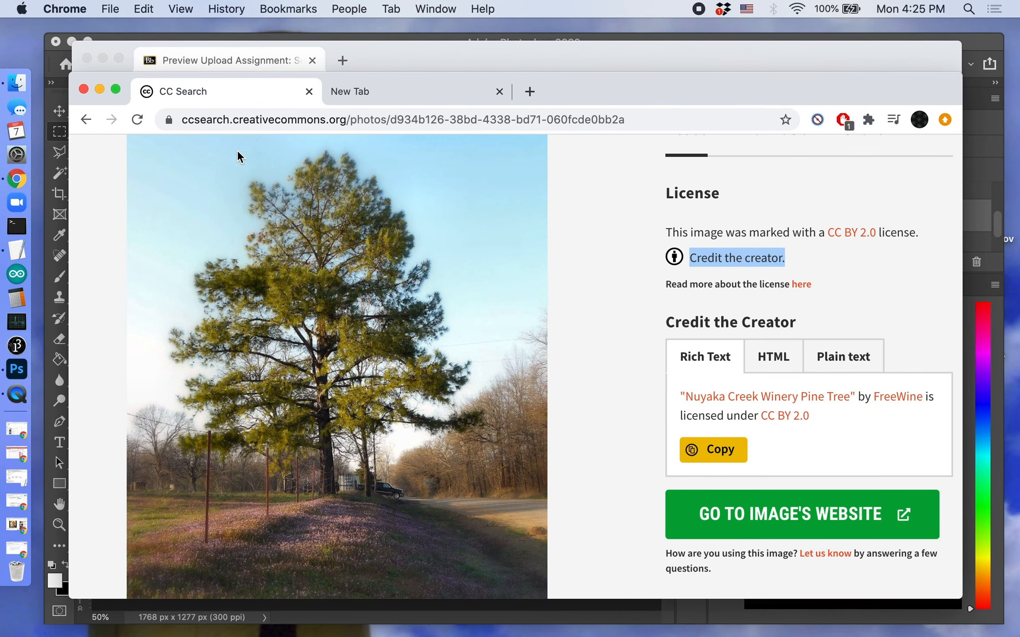
{"action": "scroll", "coordinate": [257, 170], "scroll_direction": "up", "scroll_amount": 5}
{"action": "right_click", "coordinate": [139, 177]}
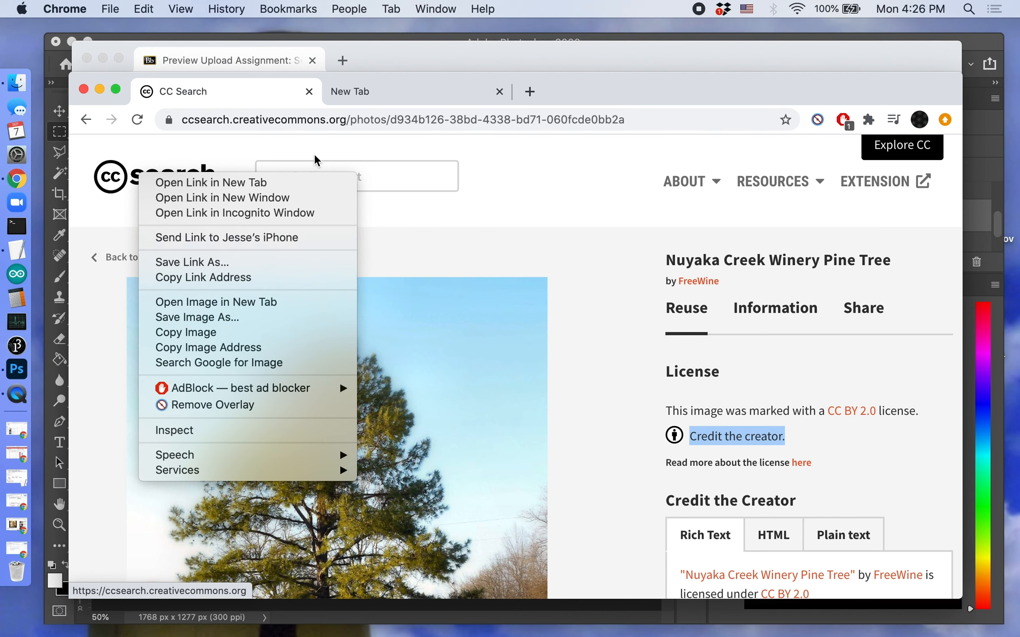
{"action": "left_click", "coordinate": [283, 183]}
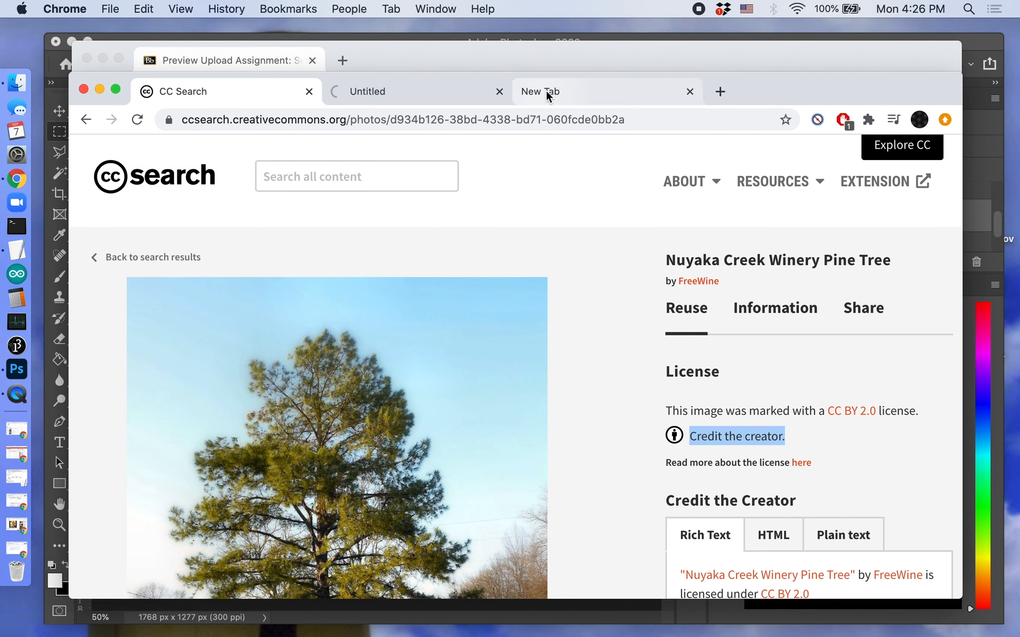
{"action": "left_click", "coordinate": [689, 92]}
{"action": "left_click", "coordinate": [403, 105]}
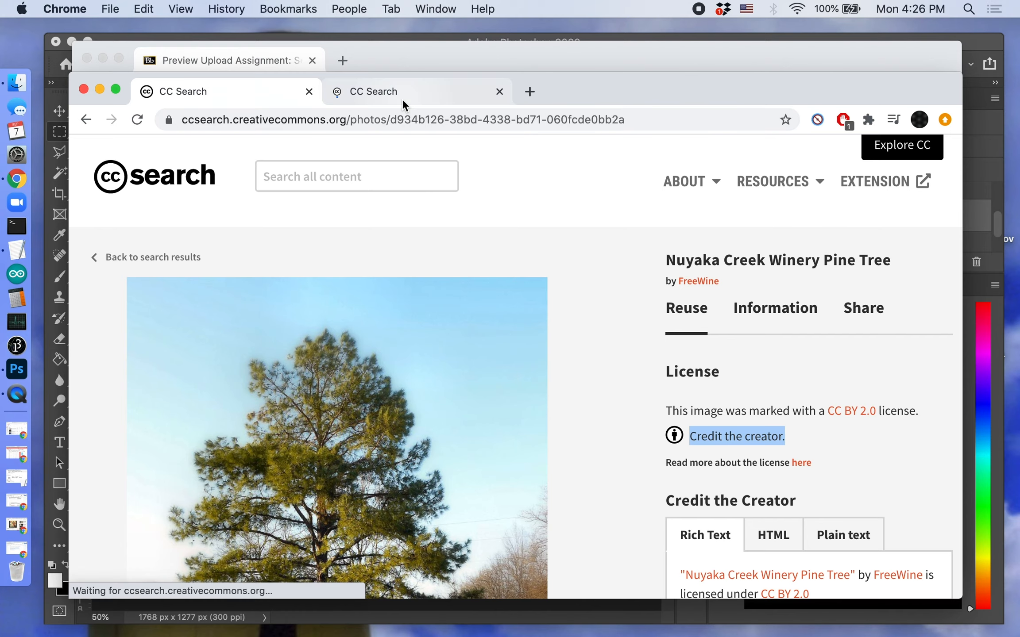
Search CC Search for "bumblebee" and browse the image results.
{"action": "left_click", "coordinate": [392, 357]}
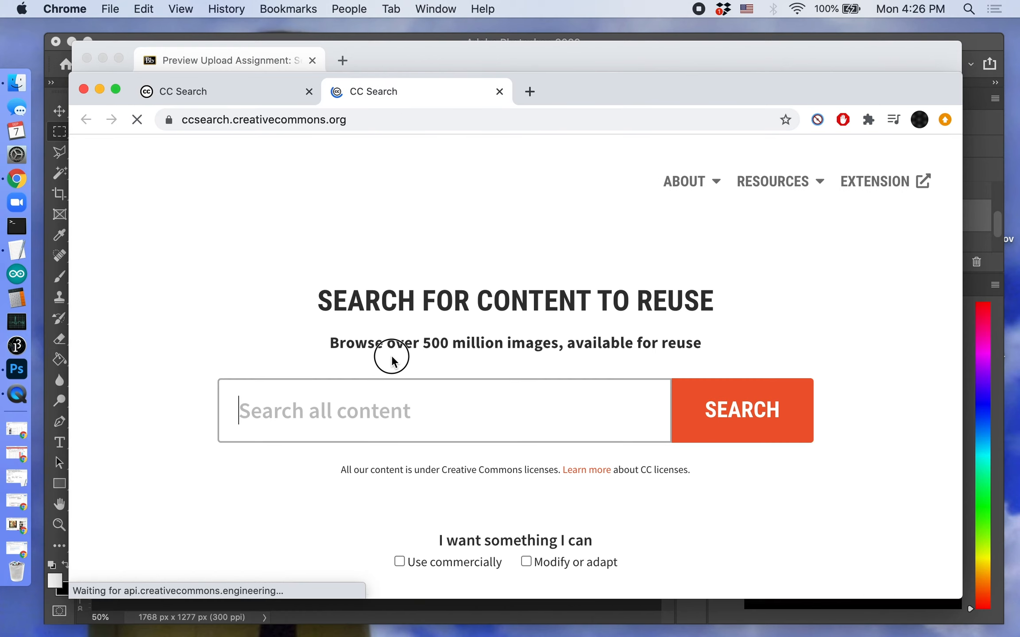
{"action": "left_click", "coordinate": [390, 363]}
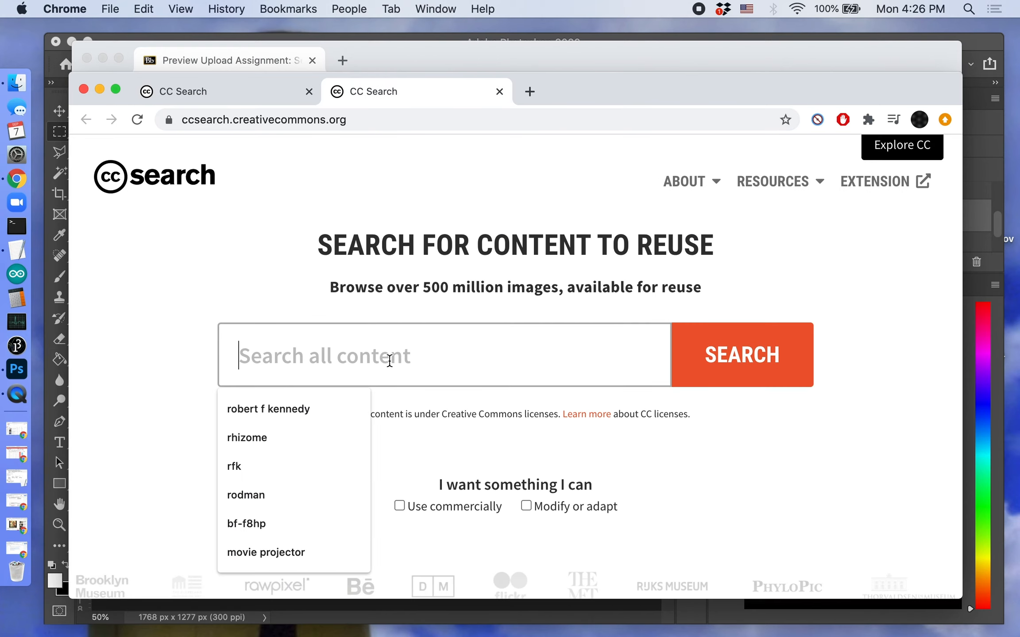
{"action": "type", "text": "bumblebee"}
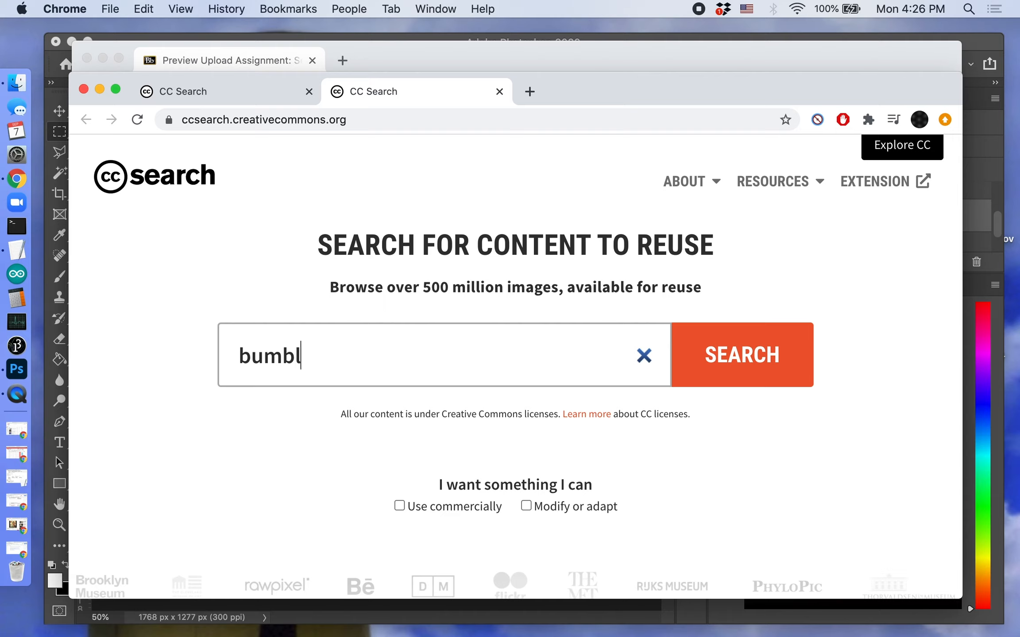
{"action": "key", "text": "Return"}
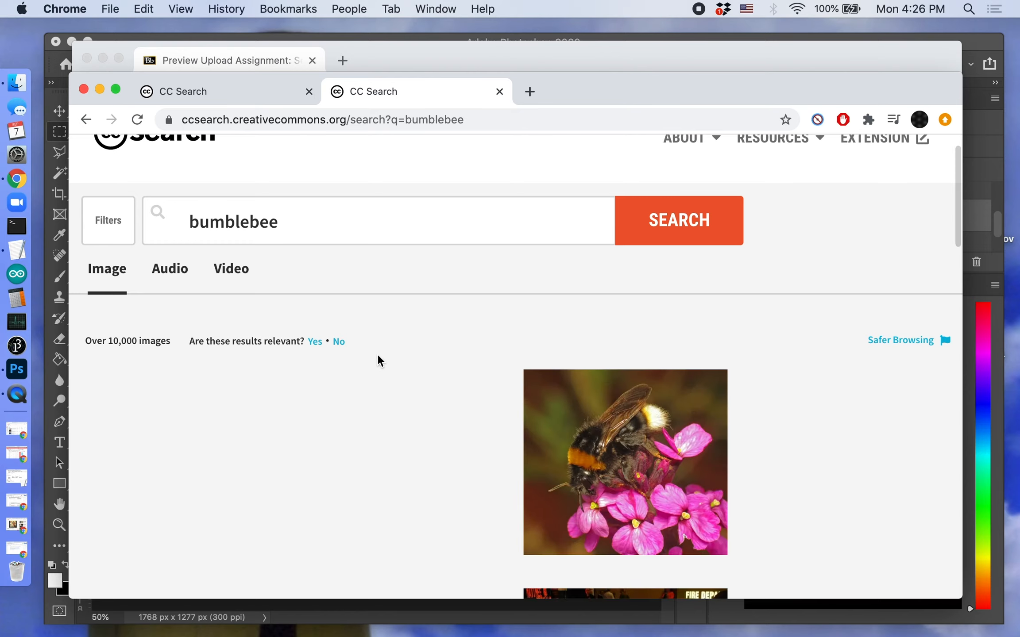
{"action": "scroll", "coordinate": [378, 360], "scroll_direction": "down", "scroll_amount": 2}
{"action": "scroll", "coordinate": [378, 359], "scroll_direction": "down", "scroll_amount": 8}
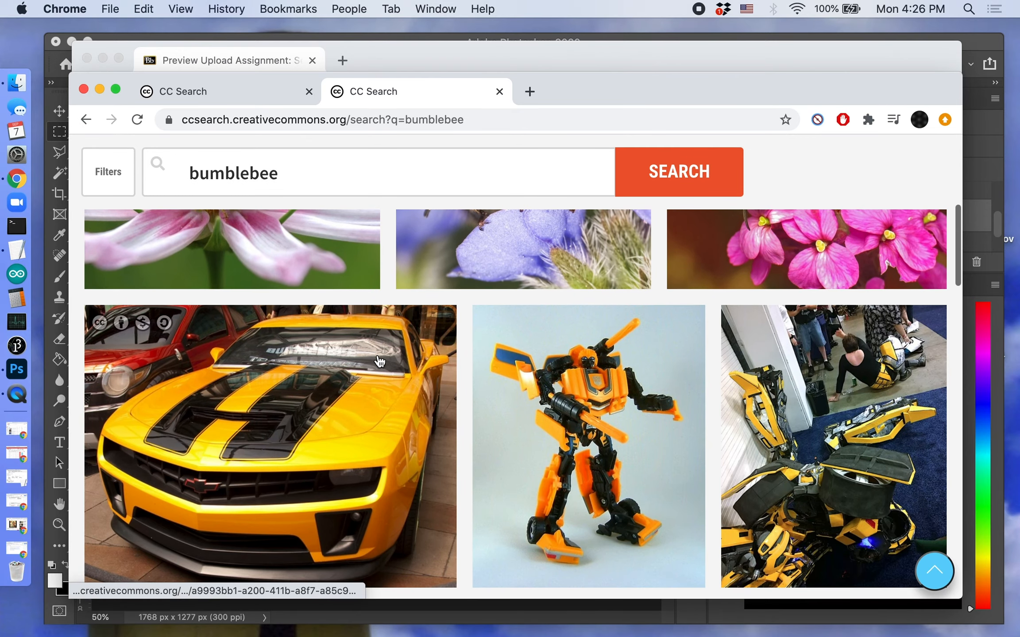
{"action": "scroll", "coordinate": [379, 361], "scroll_direction": "down", "scroll_amount": 10}
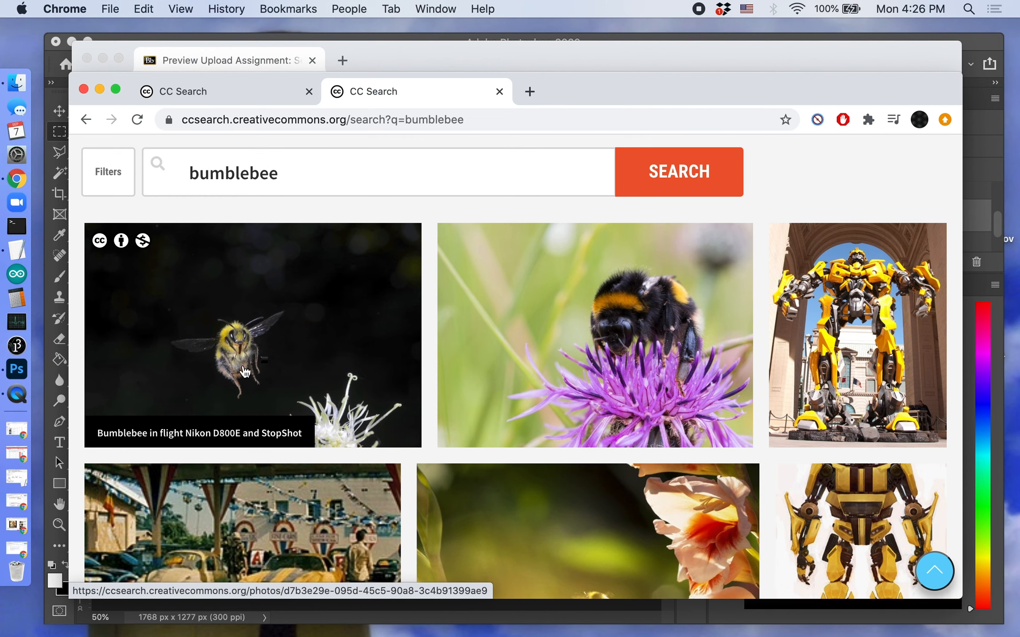
Open the "Bumblebee in flight Nikon D800E and StopShot" photo from the search results and copy its image.
{"action": "left_click", "coordinate": [262, 344]}
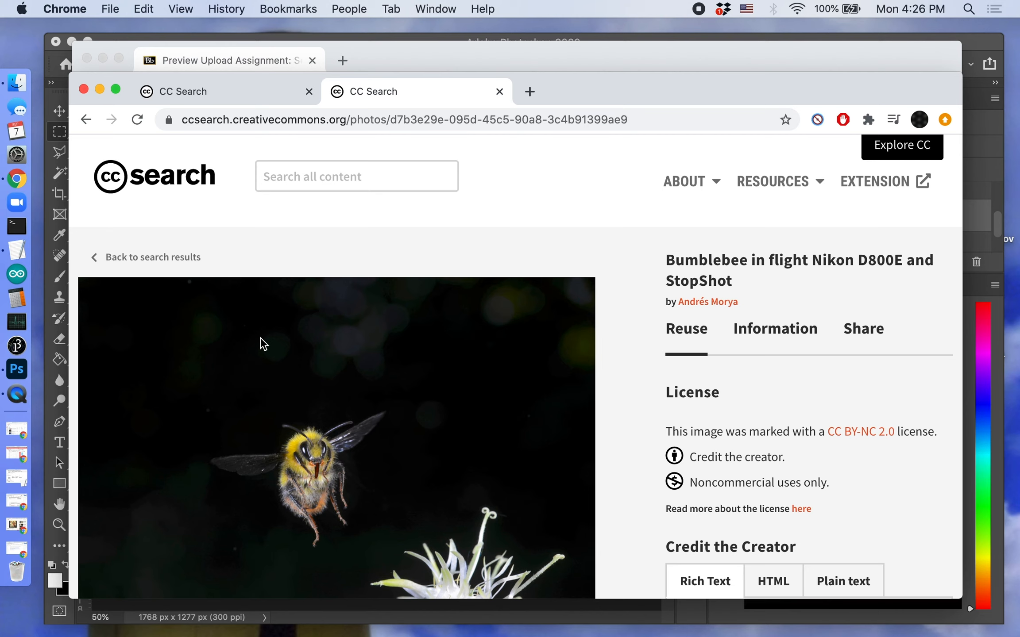
{"action": "scroll", "coordinate": [397, 415], "scroll_direction": "down", "scroll_amount": 3}
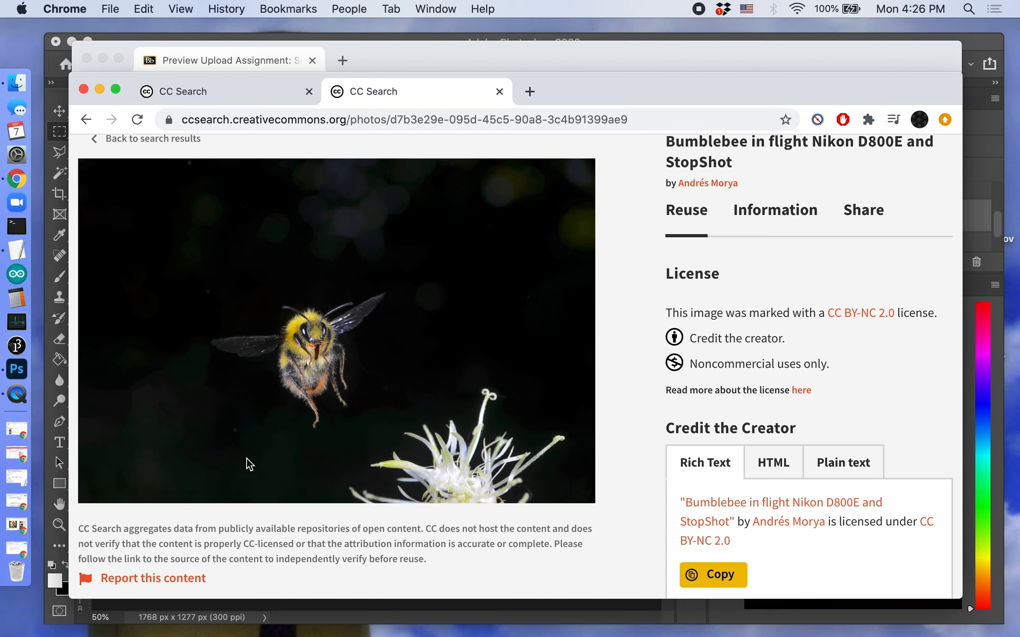
{"action": "right_click", "coordinate": [327, 365]}
{"action": "left_click", "coordinate": [386, 407]}
Switch to Photoshop and paste the copied bumblebee photo into mmp100self-portrait.psd as a new layer.
{"action": "key", "text": "super+Tab"}
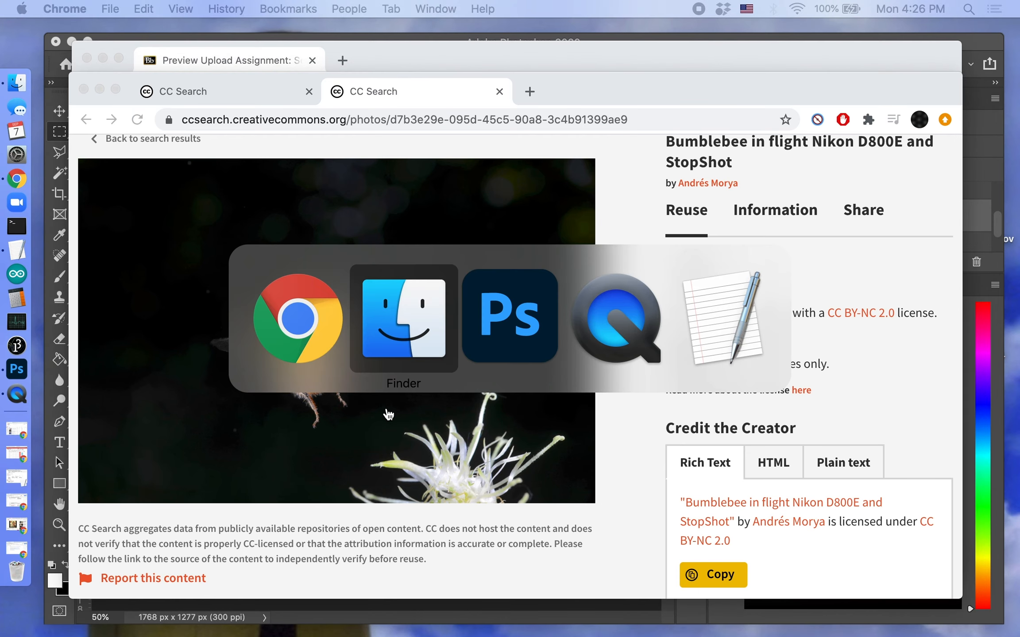
{"action": "key", "text": "super+Tab"}
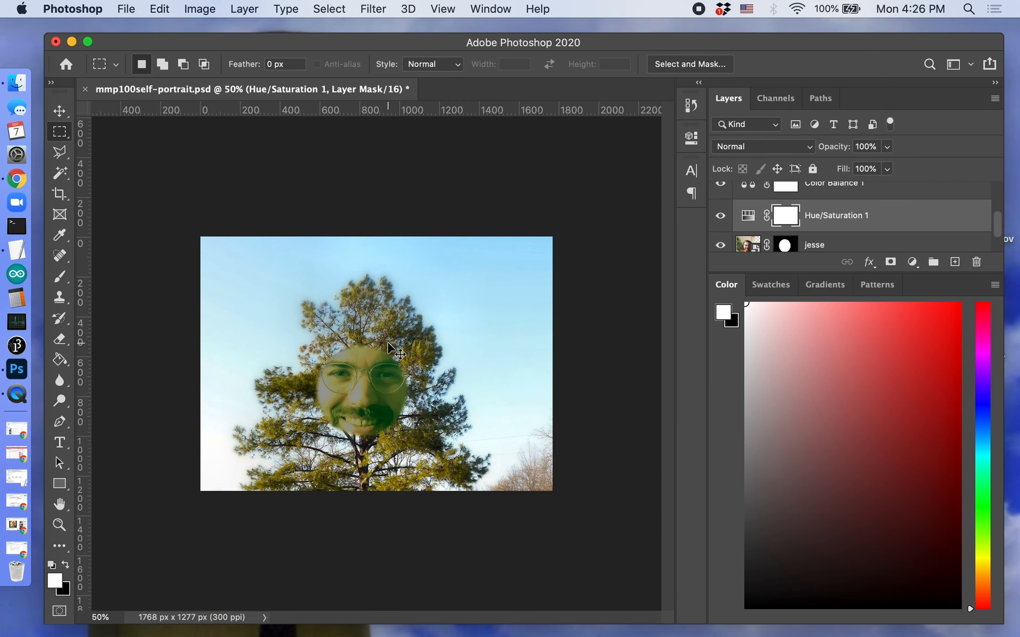
{"action": "key", "text": "super+n"}
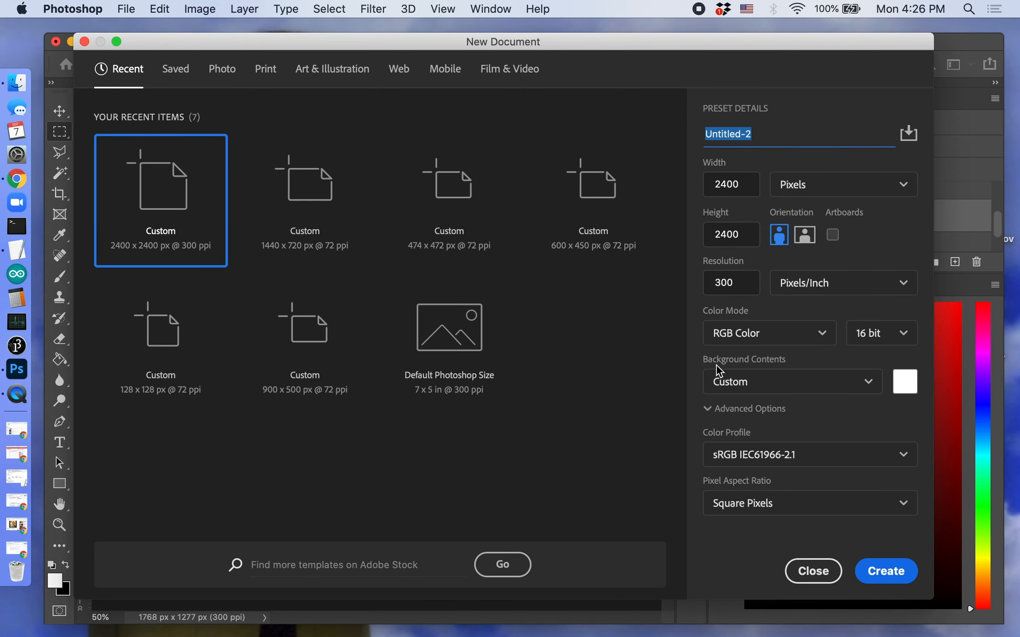
{"action": "left_click", "coordinate": [817, 576]}
{"action": "key", "text": "super+v"}
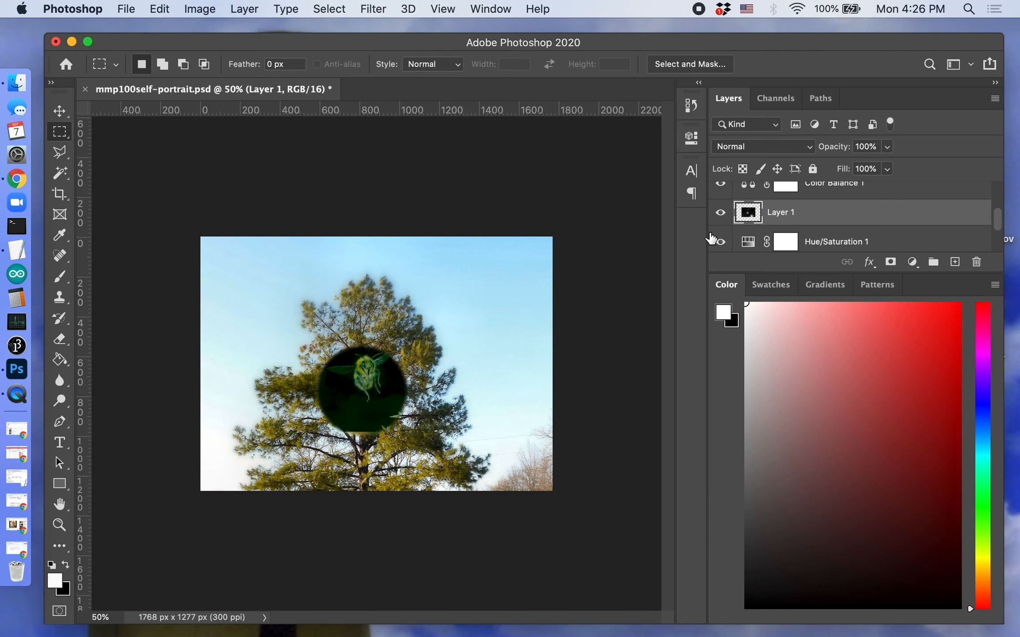
Move the pasted bumblebee layer to the top of the layer stack, above the pine-tree layer.
{"action": "scroll", "coordinate": [782, 242], "scroll_direction": "down", "scroll_amount": 3}
{"action": "scroll", "coordinate": [779, 239], "scroll_direction": "up", "scroll_amount": 4}
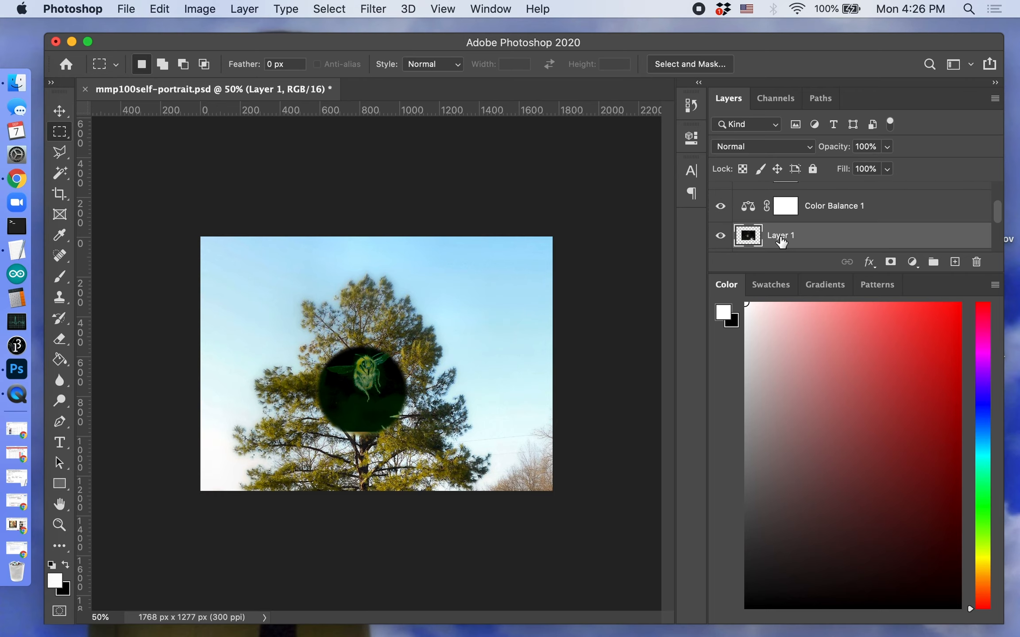
{"action": "scroll", "coordinate": [772, 224], "scroll_direction": "up", "scroll_amount": 3}
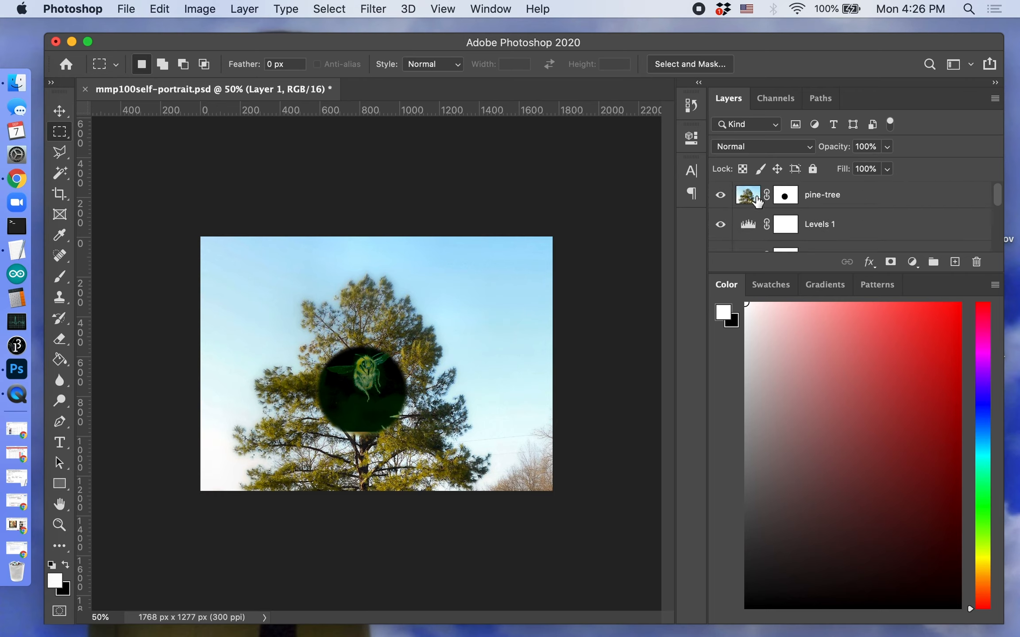
{"action": "scroll", "coordinate": [764, 224], "scroll_direction": "down", "scroll_amount": 3}
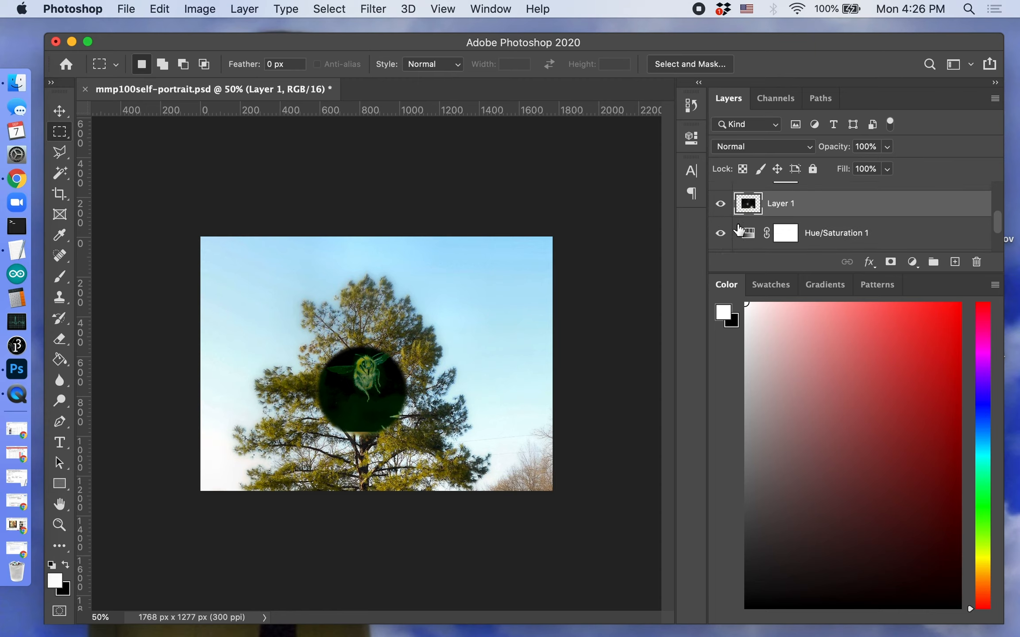
{"action": "mouse_move", "coordinate": [749, 210]}
{"action": "left_mouse_down"}
{"action": "mouse_move", "coordinate": [757, 173]}
{"action": "mouse_move", "coordinate": [758, 195]}
{"action": "left_mouse_up"}
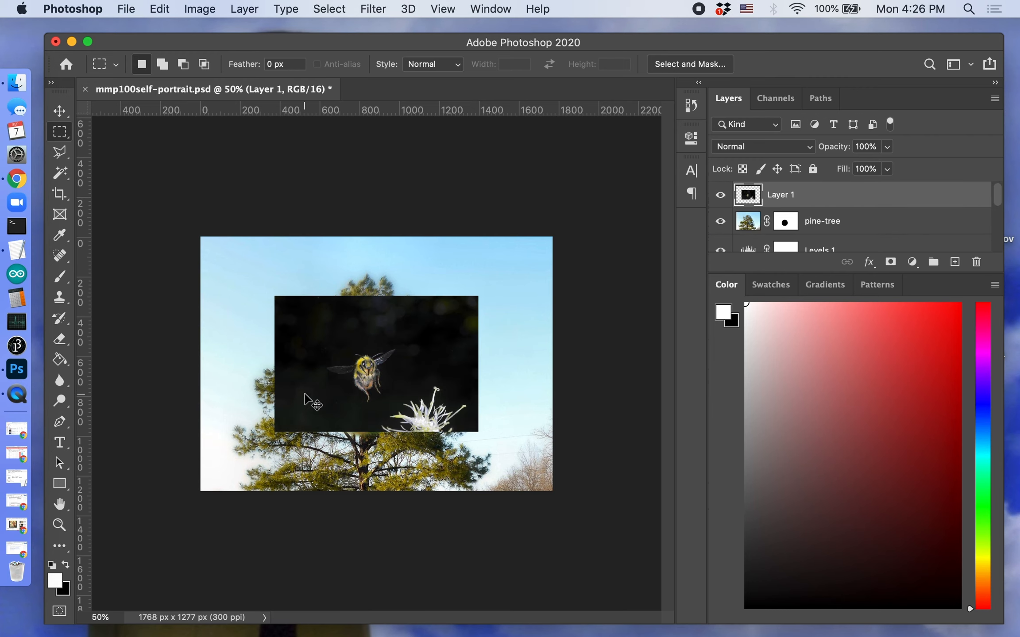
Start a Magnetic Lasso outline at the base of the bee's raised wing and trace around the wing back to the head.
{"action": "key", "text": "super+equal"}
{"action": "key", "text": "super+equal"}
{"action": "key", "text": "super+equal"}
{"action": "key", "text": "super+equal"}
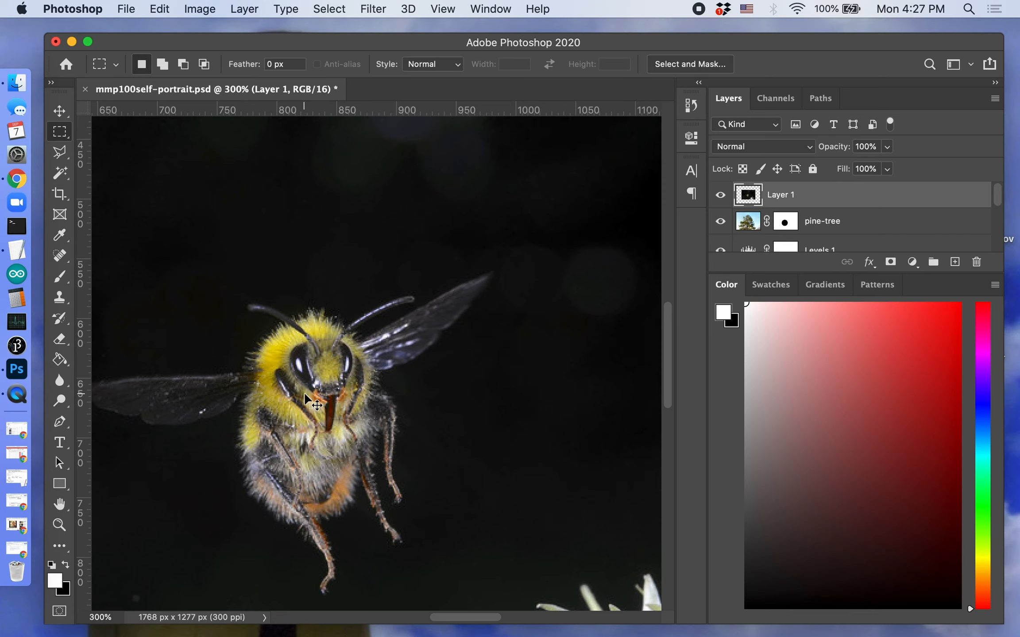
{"action": "scroll", "coordinate": [306, 399], "scroll_direction": "left", "scroll_amount": 3}
{"action": "scroll", "coordinate": [306, 398], "scroll_direction": "down", "scroll_amount": 5}
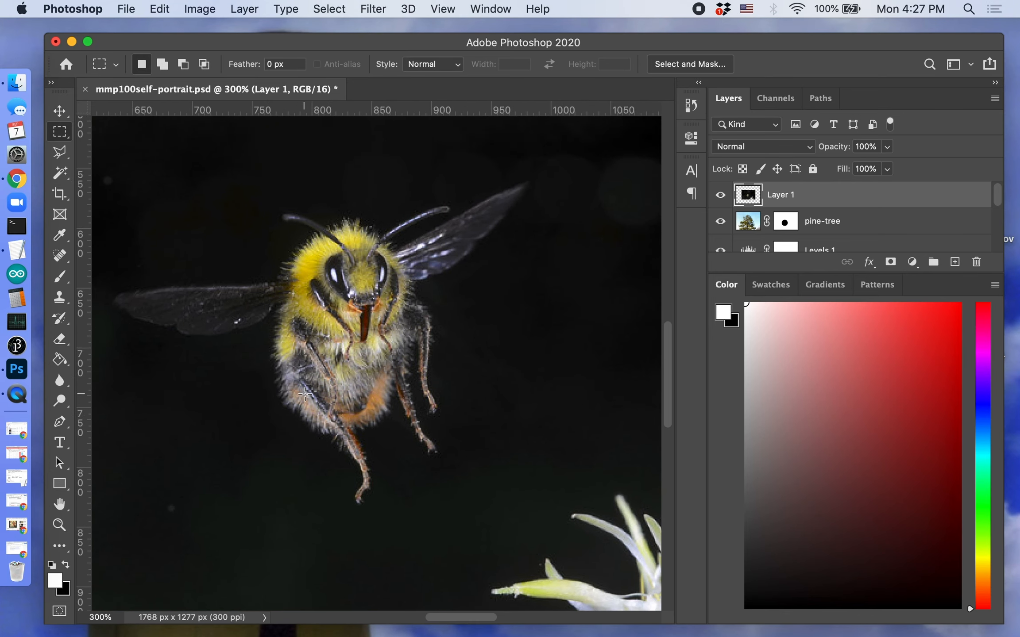
{"action": "scroll", "coordinate": [305, 394], "scroll_direction": "up", "scroll_amount": 1}
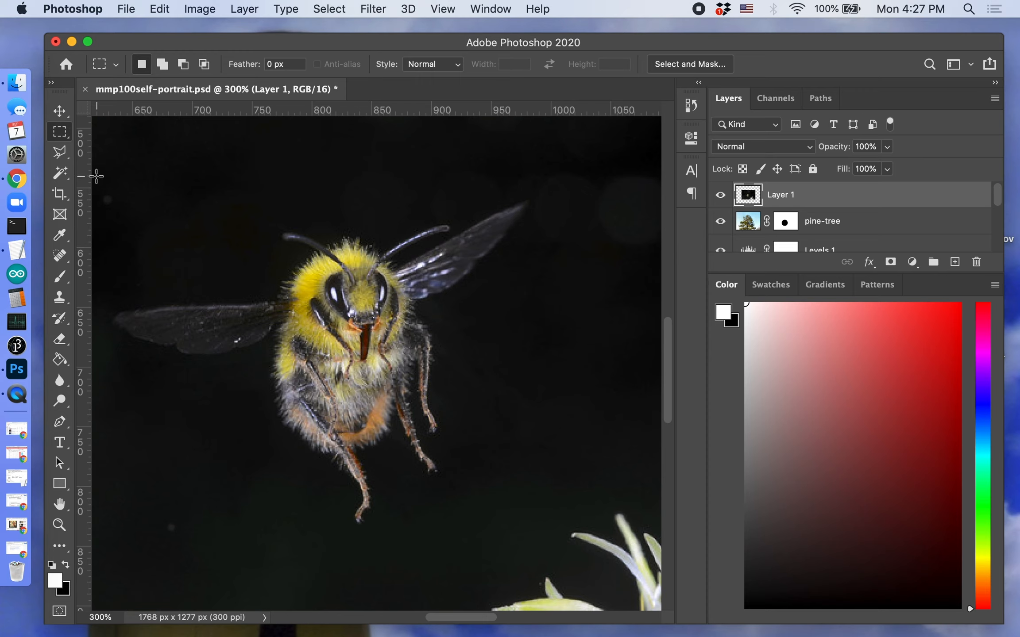
{"action": "left_click", "coordinate": [60, 159]}
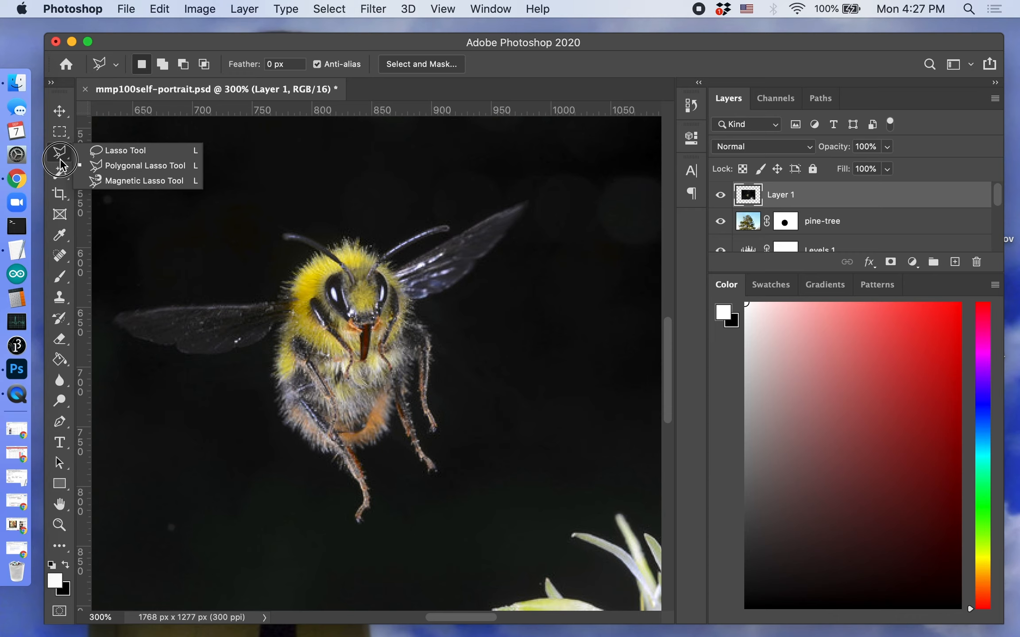
{"action": "left_click", "coordinate": [119, 182]}
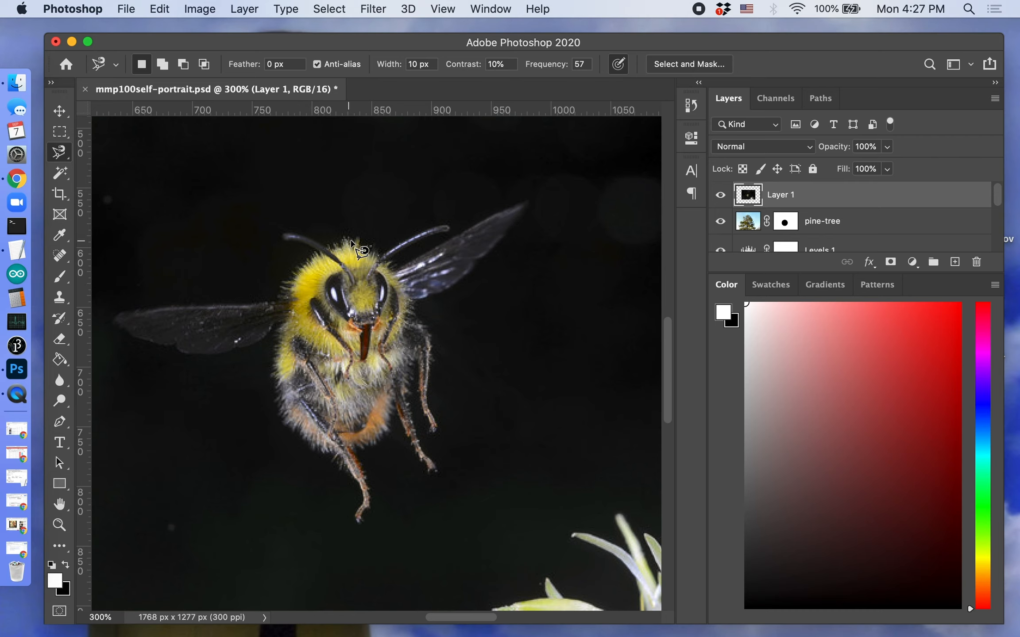
{"action": "left_click", "coordinate": [412, 302]}
{"action": "left_click", "coordinate": [527, 203]}
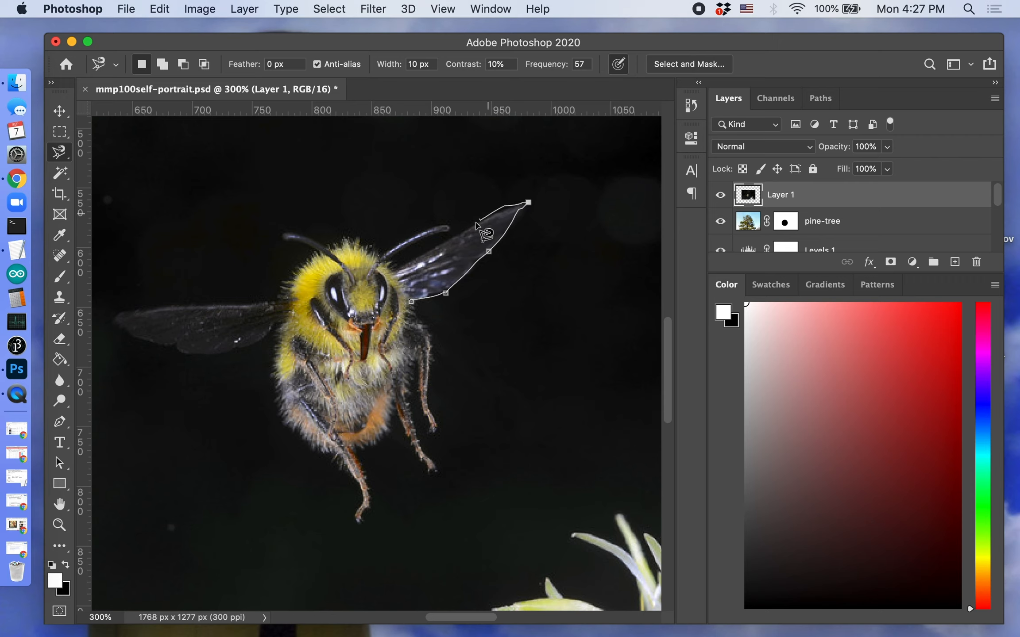
{"action": "left_click", "coordinate": [394, 269]}
{"action": "left_click", "coordinate": [389, 261]}
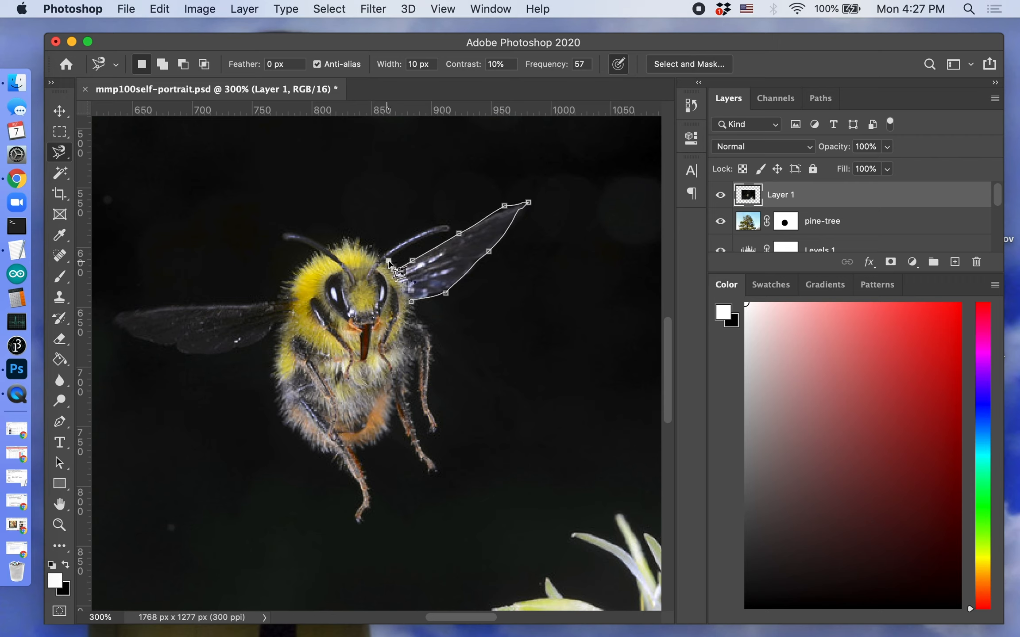
Continue the Magnetic Lasso outline around both antennae, over the head and out to the tip of the outstretched wing.
{"action": "left_click", "coordinate": [450, 227]}
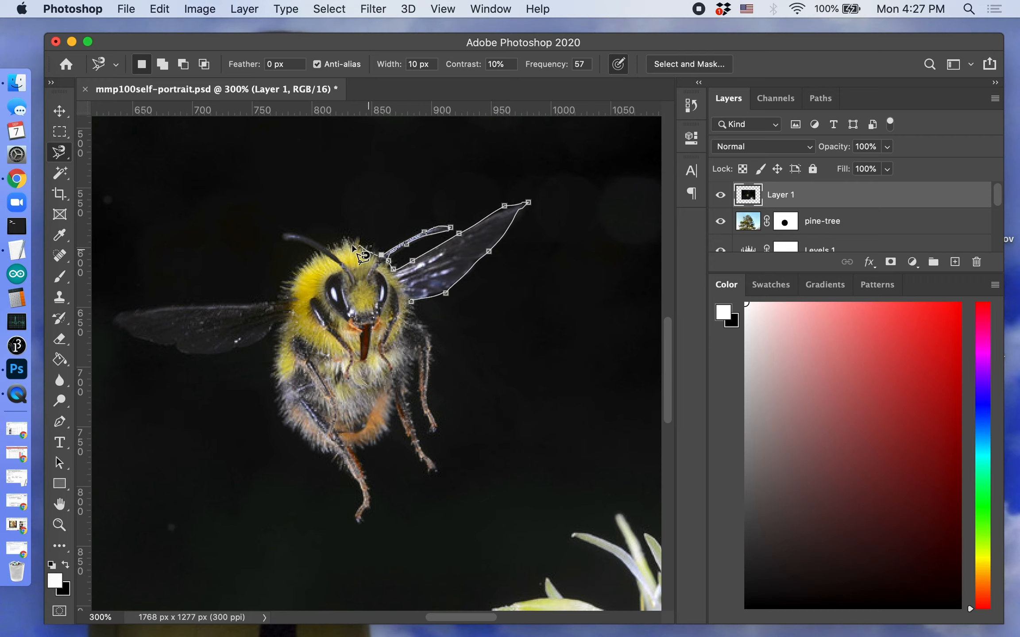
{"action": "left_click", "coordinate": [282, 236]}
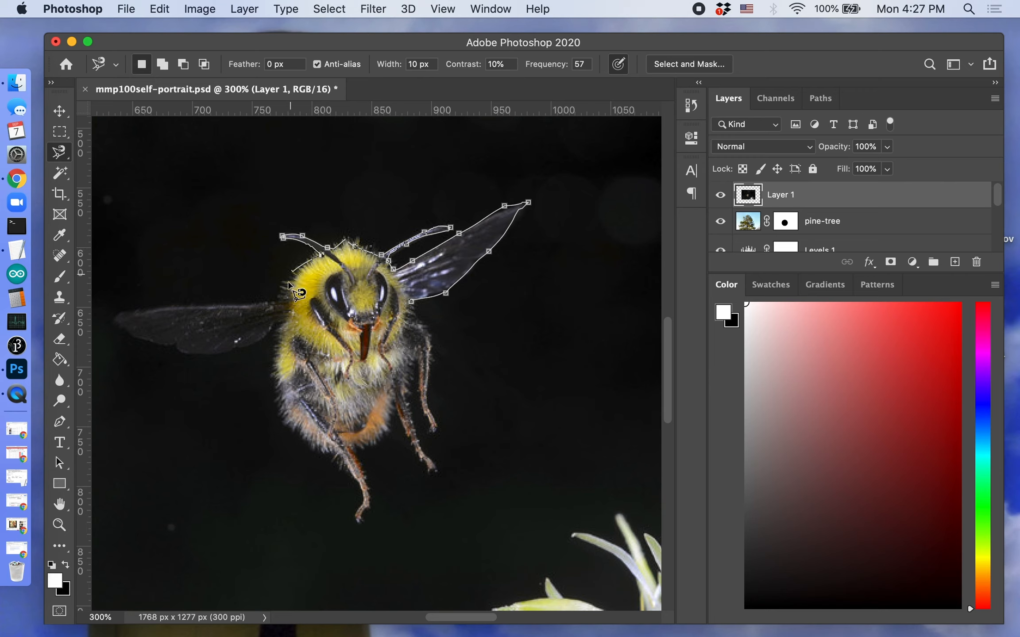
{"action": "left_click", "coordinate": [287, 296]}
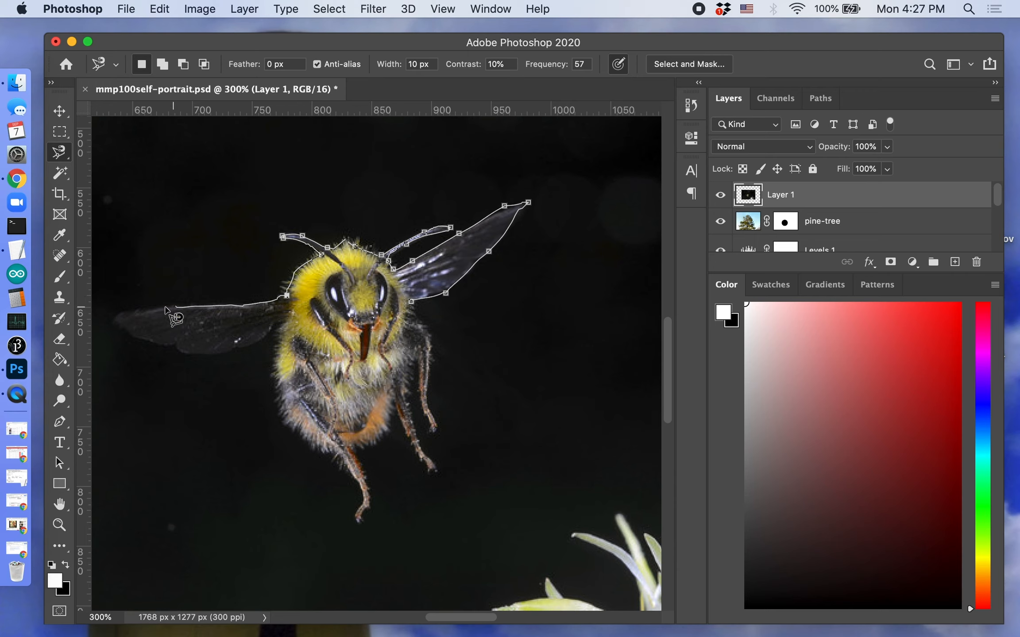
{"action": "left_click", "coordinate": [114, 321]}
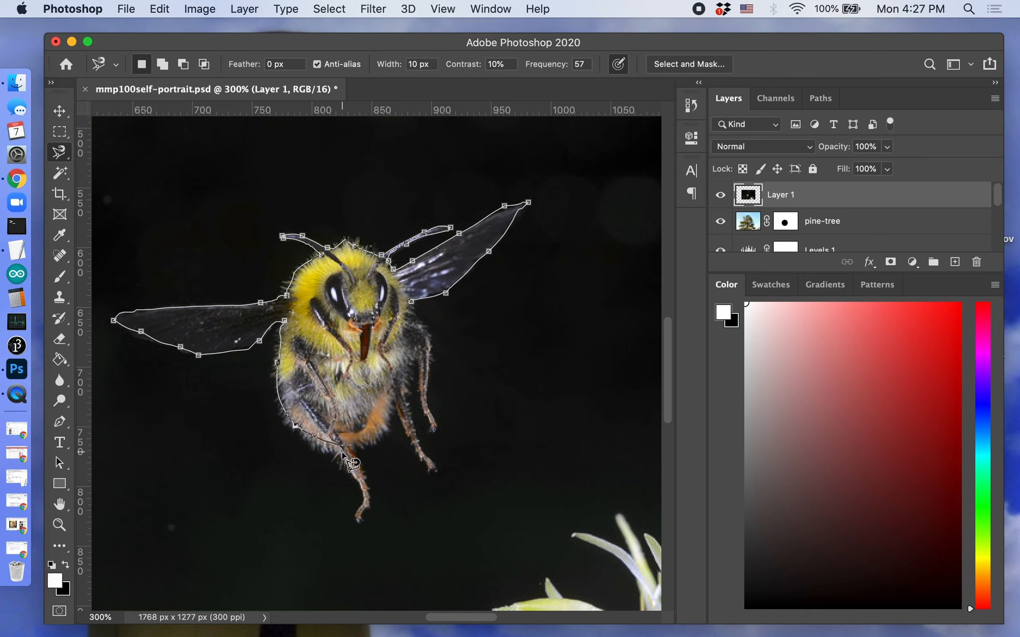
Trace the bee's lower body and legs with the Magnetic Lasso and close the outline at its starting point.
{"action": "left_click", "coordinate": [363, 523]}
{"action": "left_click", "coordinate": [352, 450]}
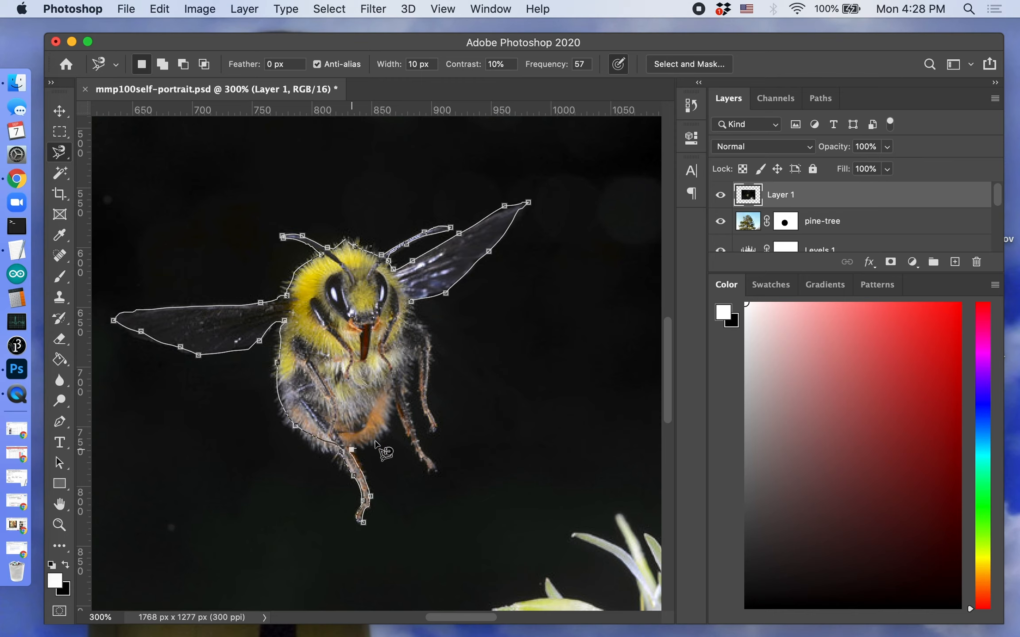
{"action": "left_click", "coordinate": [394, 402]}
{"action": "left_click", "coordinate": [436, 472]}
{"action": "left_click", "coordinate": [415, 357]}
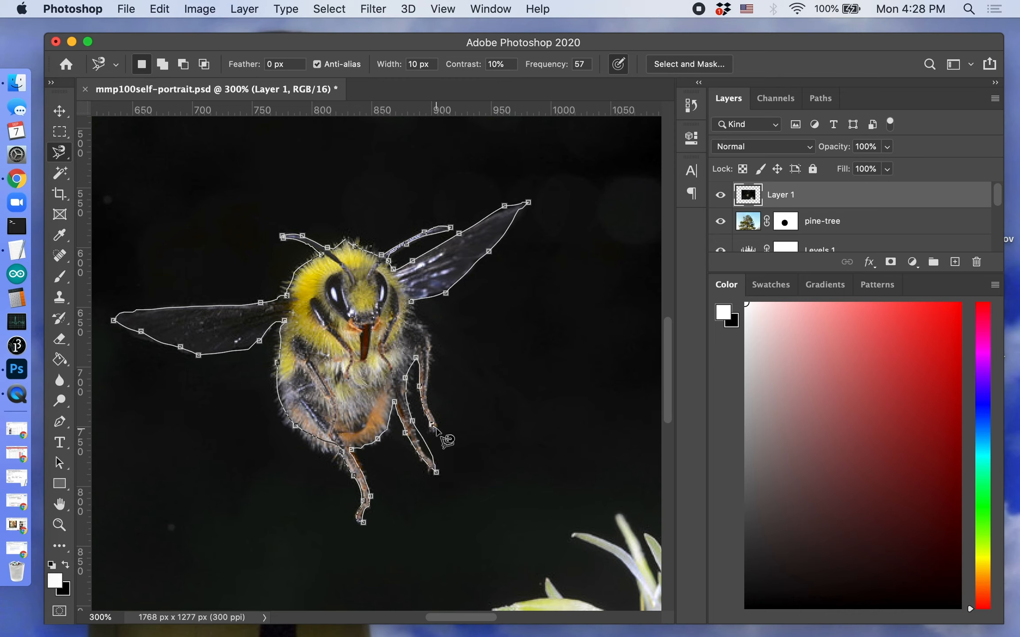
{"action": "left_click", "coordinate": [436, 428]}
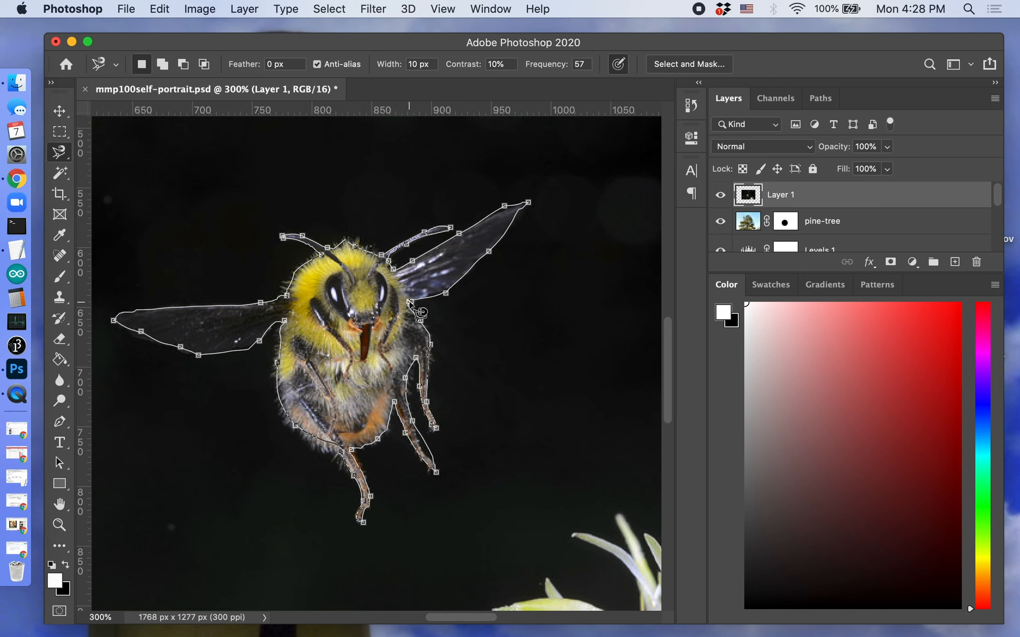
{"action": "left_click", "coordinate": [410, 302]}
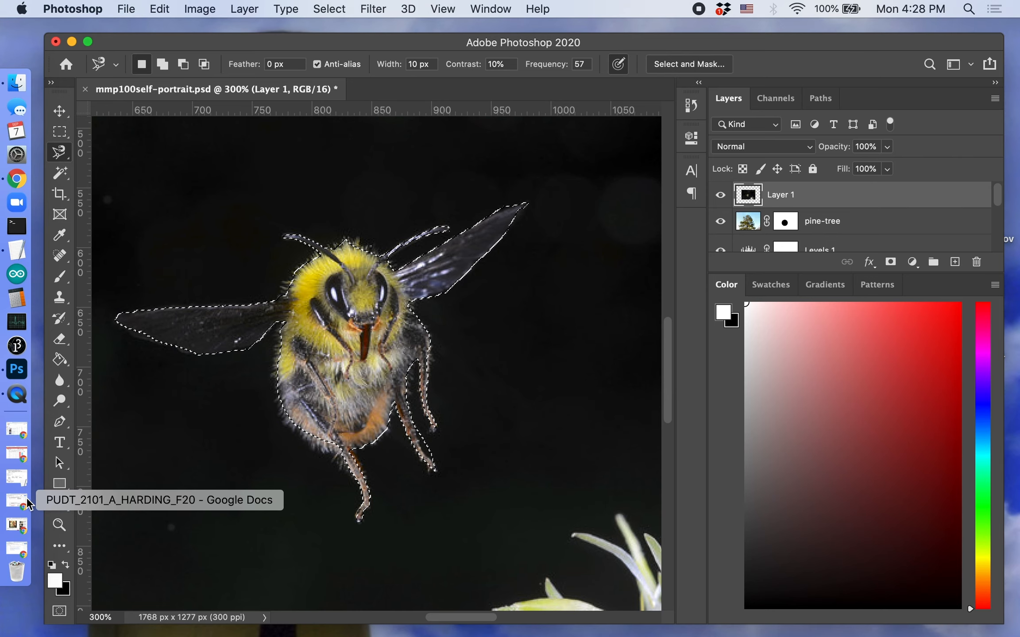
Show the bee selection as a Quick Mask with default colors and touch up the raised wing's upper edge with a 13 px brush.
{"action": "left_click", "coordinate": [51, 565]}
{"action": "left_click", "coordinate": [60, 611]}
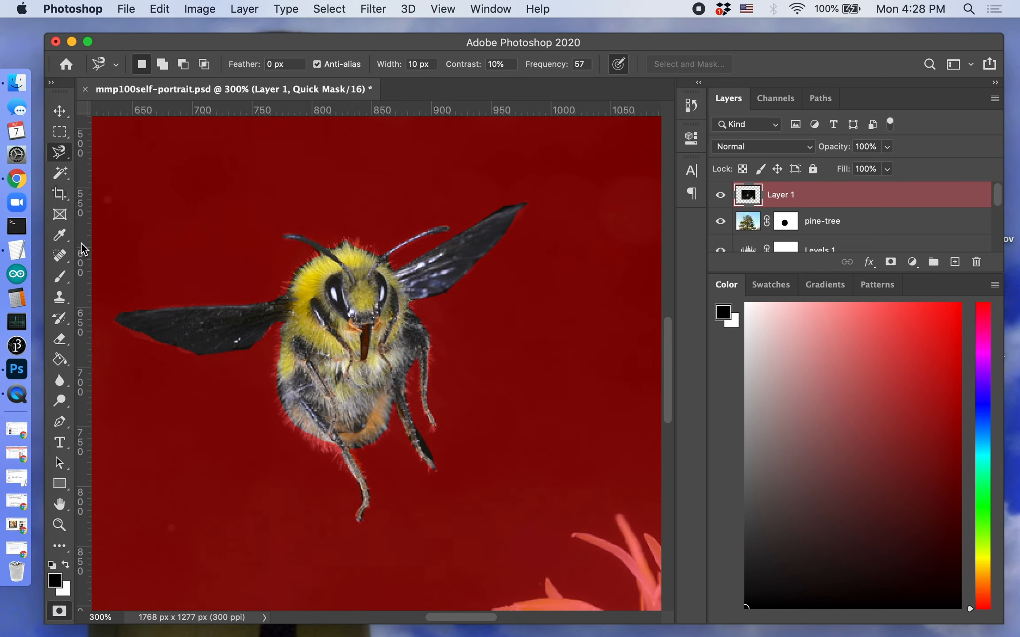
{"action": "left_click", "coordinate": [60, 277]}
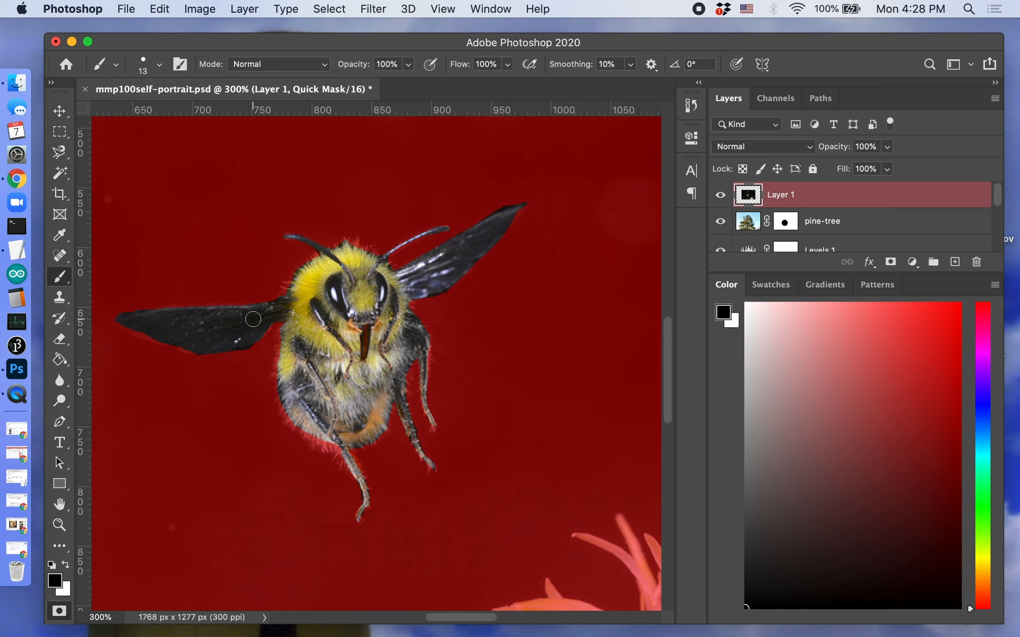
{"action": "left_click_drag", "start_coordinate": [497, 210], "coordinate": [523, 199]}
{"action": "key", "text": "super+z"}
{"action": "key", "text": "super+z"}
{"action": "mouse_move", "coordinate": [480, 214]}
{"action": "left_mouse_down"}
{"action": "mouse_move", "coordinate": [511, 197]}
{"action": "mouse_move", "coordinate": [489, 208]}
{"action": "left_mouse_up"}
Paint black with the 13 px brush along the lower edge of the raised wing to clean up the Quick Mask.
{"action": "key", "text": "super+equal"}
{"action": "key", "text": "super+equal"}
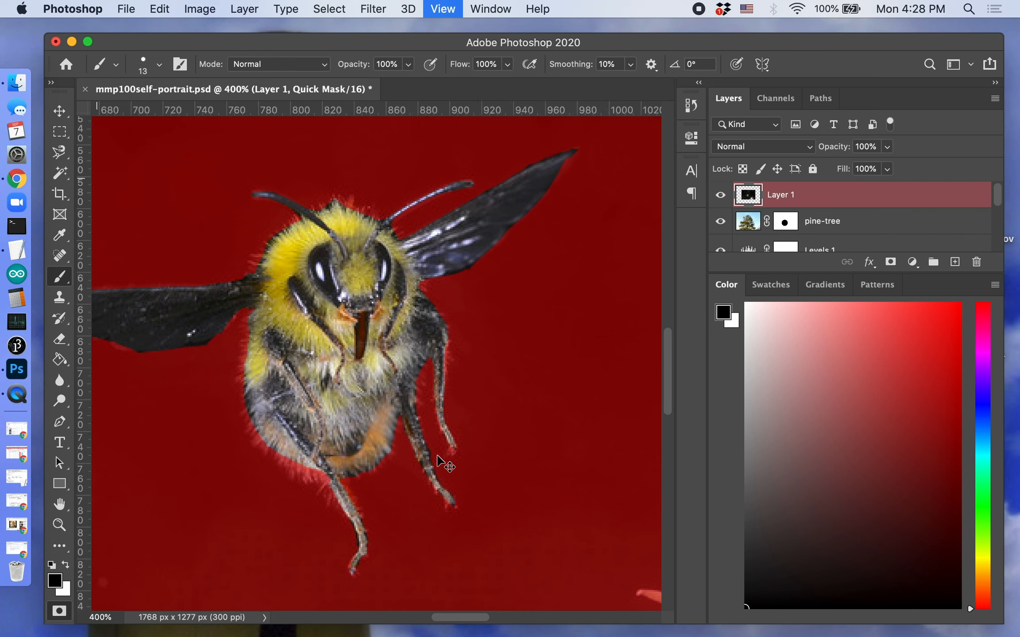
{"action": "scroll", "coordinate": [434, 456], "scroll_direction": "up", "scroll_amount": 5}
{"action": "scroll", "coordinate": [434, 456], "scroll_direction": "right", "scroll_amount": 3}
{"action": "scroll", "coordinate": [342, 334], "scroll_direction": "down", "scroll_amount": 5}
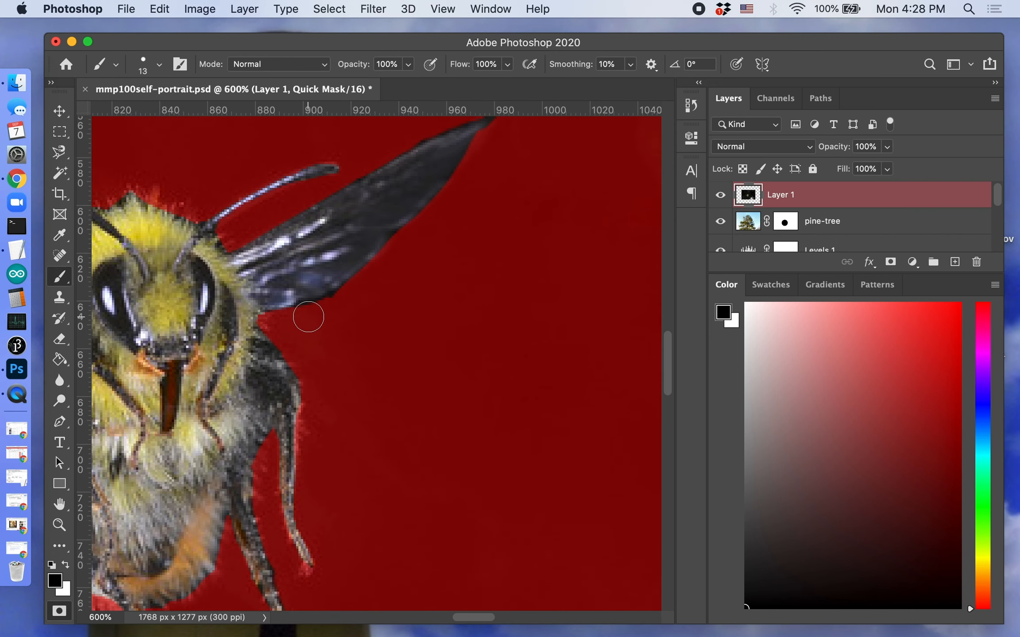
{"action": "mouse_move", "coordinate": [307, 314]}
{"action": "left_mouse_down"}
{"action": "mouse_move", "coordinate": [349, 303]}
{"action": "mouse_move", "coordinate": [319, 316]}
{"action": "left_mouse_up"}
{"action": "left_click", "coordinate": [403, 239]}
Examine the Quick Mask edges around the bee's head, legs and other wing, and check the cutout against the whole image.
{"action": "scroll", "coordinate": [319, 312], "scroll_direction": "left", "scroll_amount": 4}
{"action": "scroll", "coordinate": [320, 312], "scroll_direction": "up", "scroll_amount": 2}
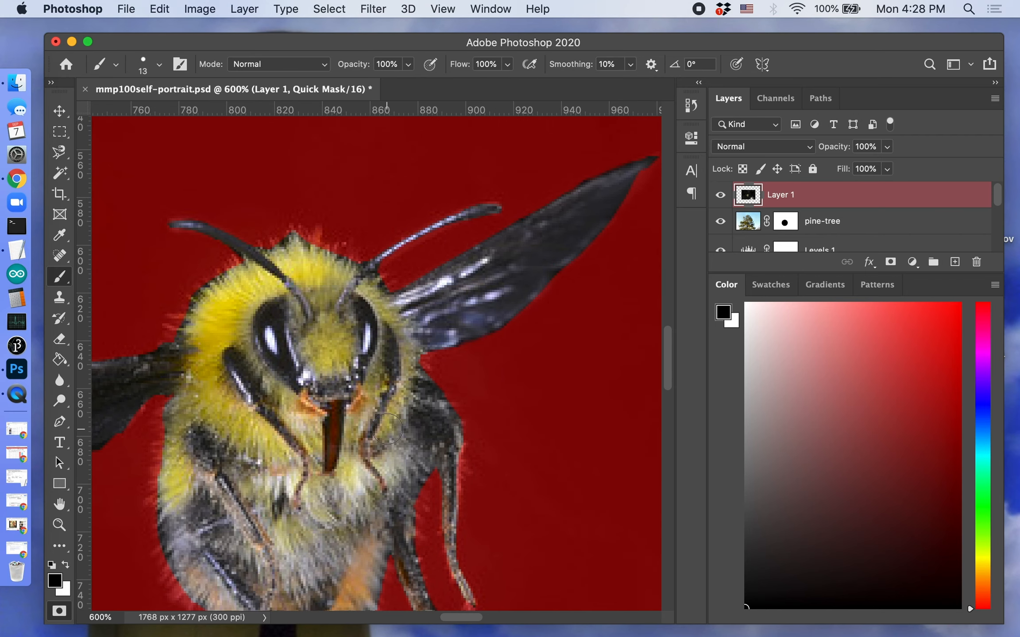
{"action": "scroll", "coordinate": [387, 429], "scroll_direction": "down", "scroll_amount": 10}
{"action": "scroll", "coordinate": [387, 428], "scroll_direction": "up", "scroll_amount": 8}
{"action": "scroll", "coordinate": [387, 428], "scroll_direction": "left", "scroll_amount": 6}
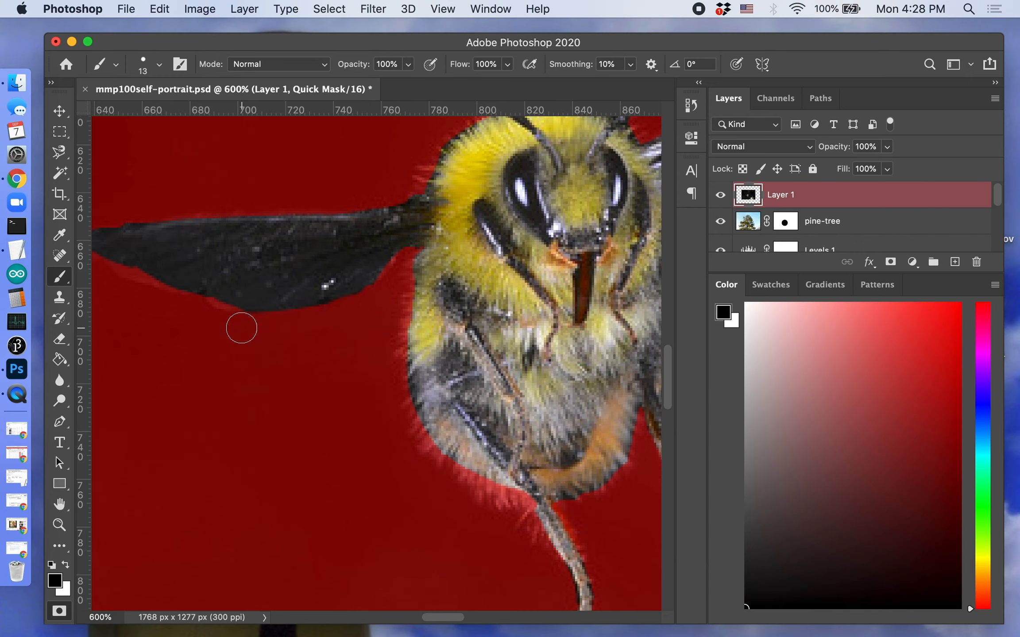
{"action": "key", "text": "super+minus"}
{"action": "key", "text": "super+minus"}
{"action": "key", "text": "super+minus"}
{"action": "key", "text": "super+minus"}
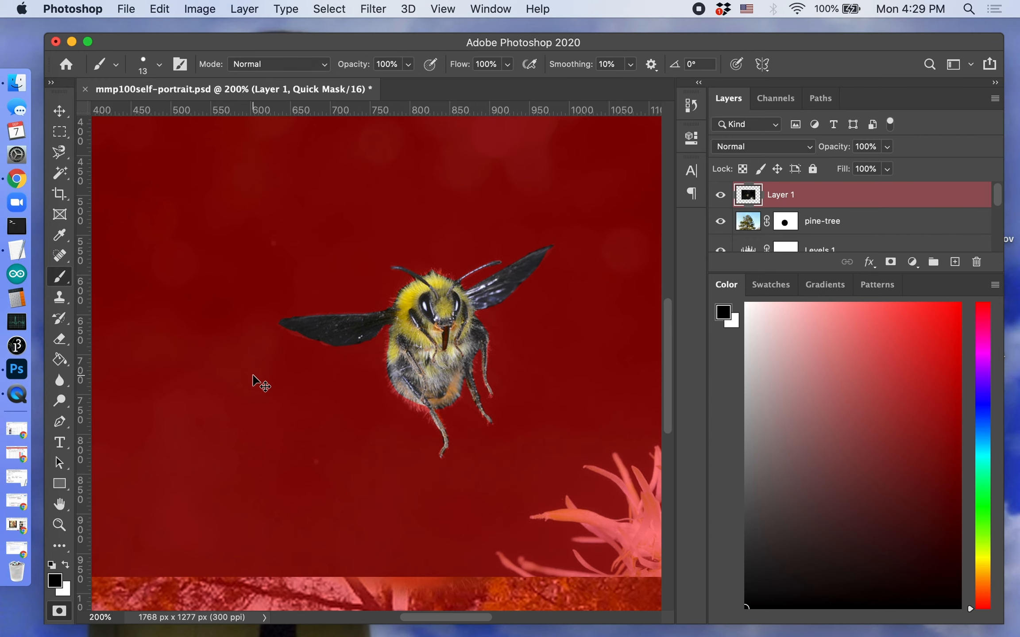
{"action": "key", "text": "super+0"}
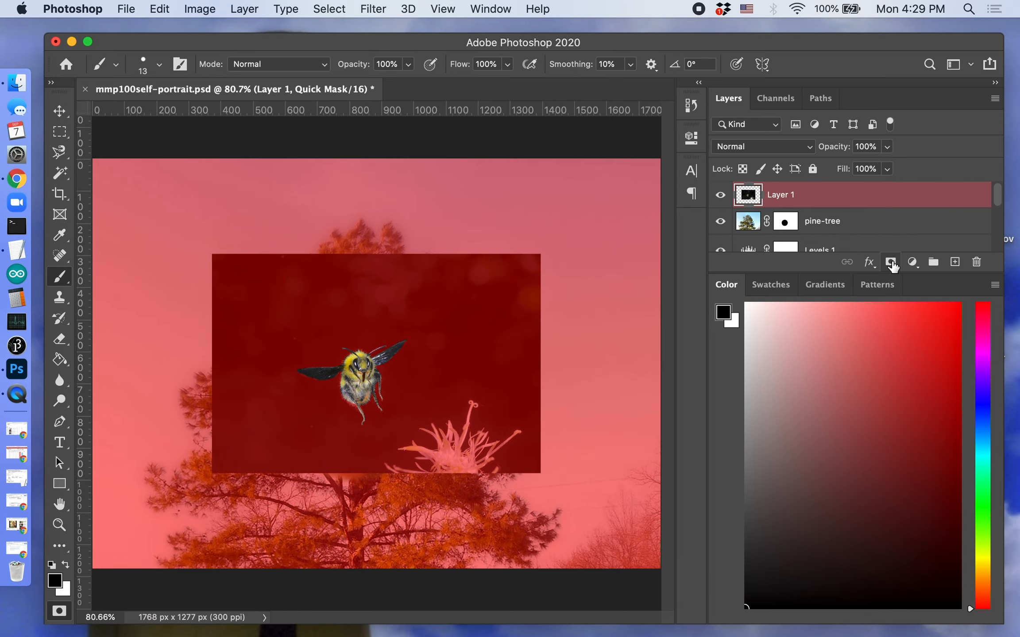
Try to add a layer mask to the bumblebee layer while Quick Mask mode is active, and undo it.
{"action": "left_click", "coordinate": [891, 262]}
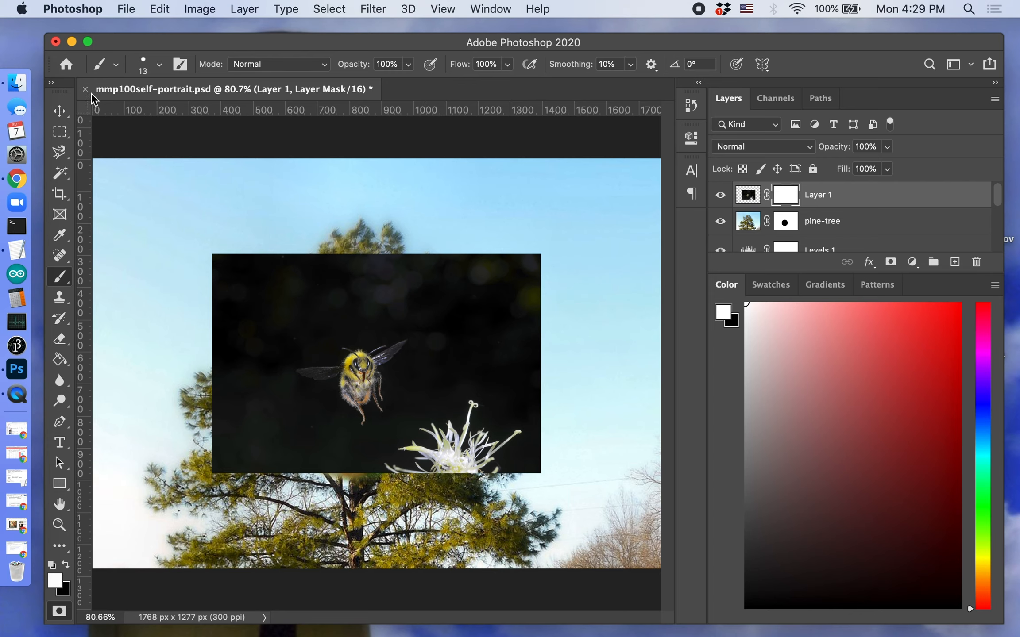
{"action": "key", "text": "super+z"}
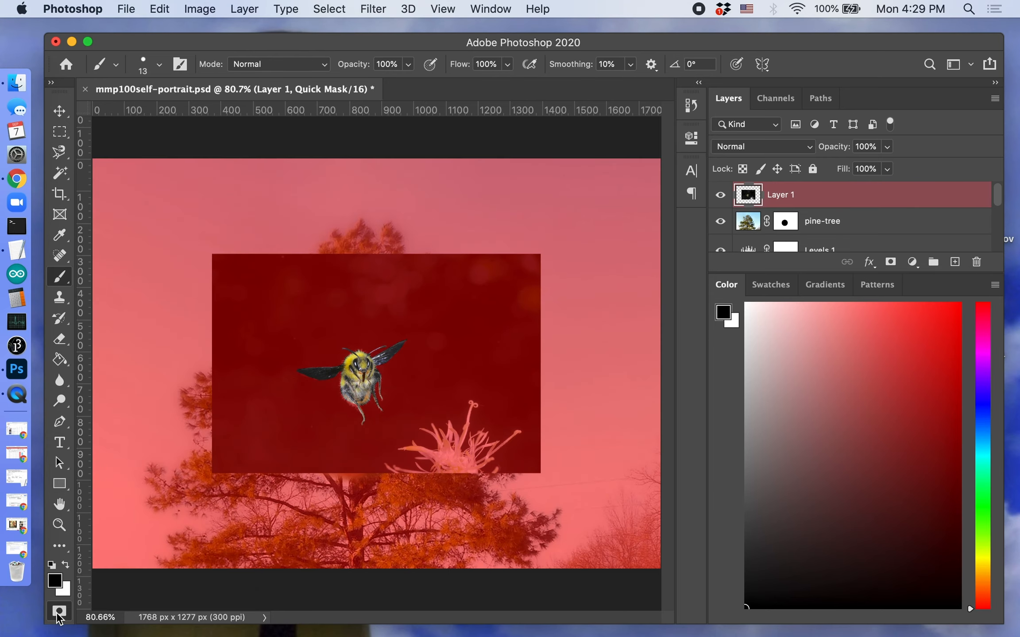
Exit Quick Mask mode and add a layer mask to the bumblebee layer from the bee selection.
{"action": "left_click", "coordinate": [60, 612]}
{"action": "key", "text": "x"}
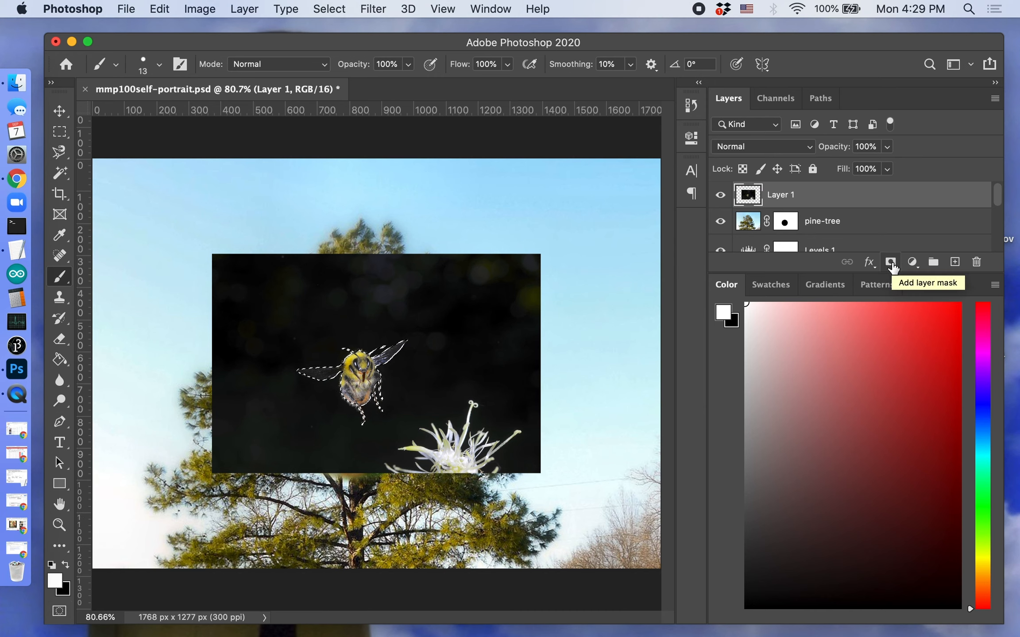
{"action": "left_click", "coordinate": [890, 263]}
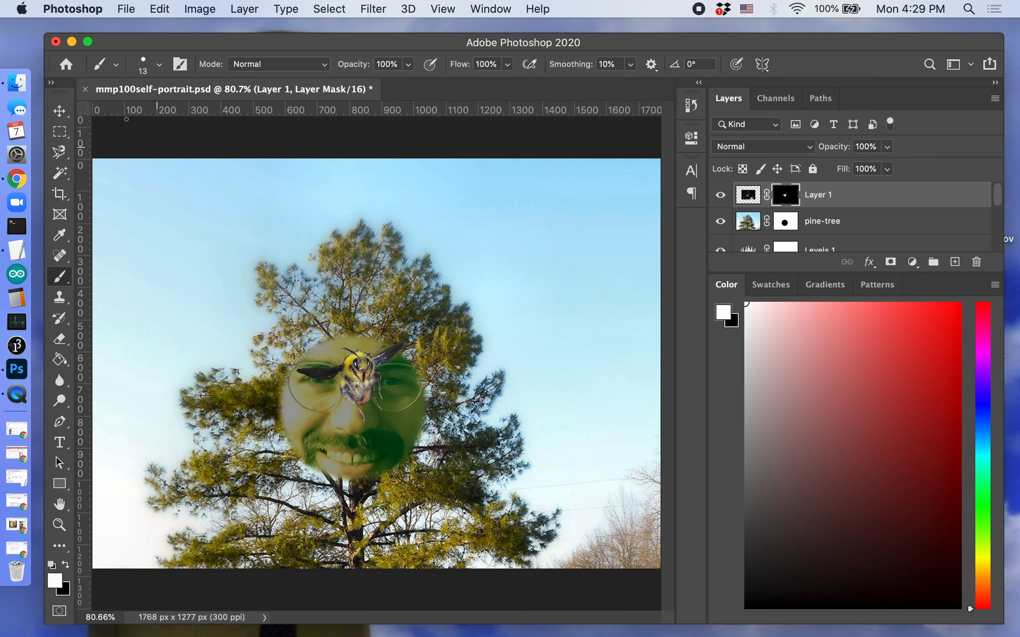
Move the masked bumblebee across the image and place it on the tree just above the portrait's forehead.
{"action": "left_click", "coordinate": [59, 111]}
{"action": "mouse_move", "coordinate": [378, 378]}
{"action": "left_mouse_down"}
{"action": "mouse_move", "coordinate": [390, 281]}
{"action": "mouse_move", "coordinate": [535, 232]}
{"action": "mouse_move", "coordinate": [538, 241]}
{"action": "left_mouse_up"}
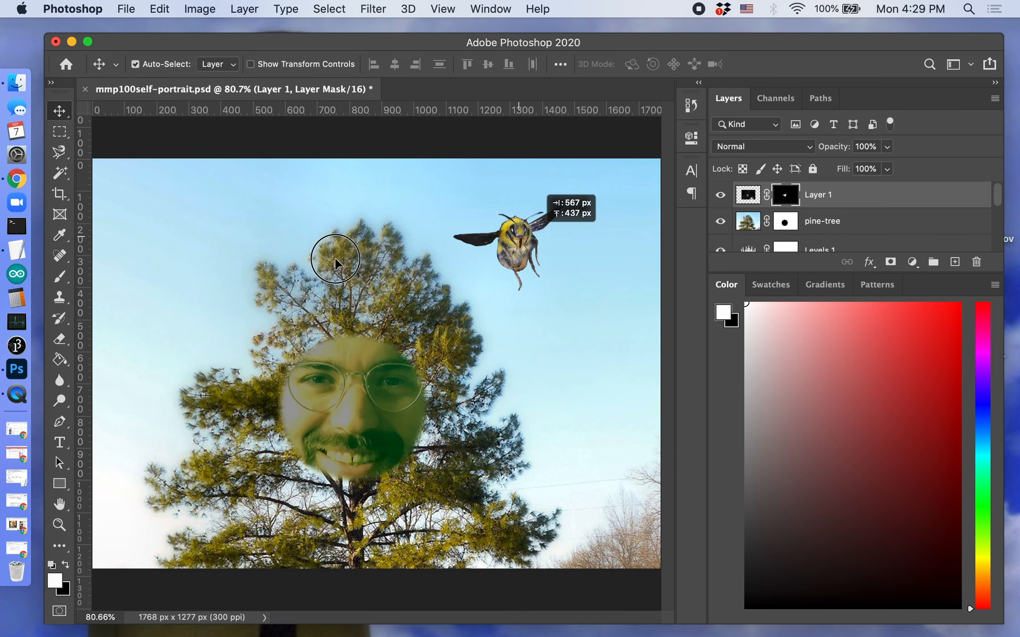
{"action": "left_click_drag", "start_coordinate": [336, 264], "coordinate": [357, 311]}
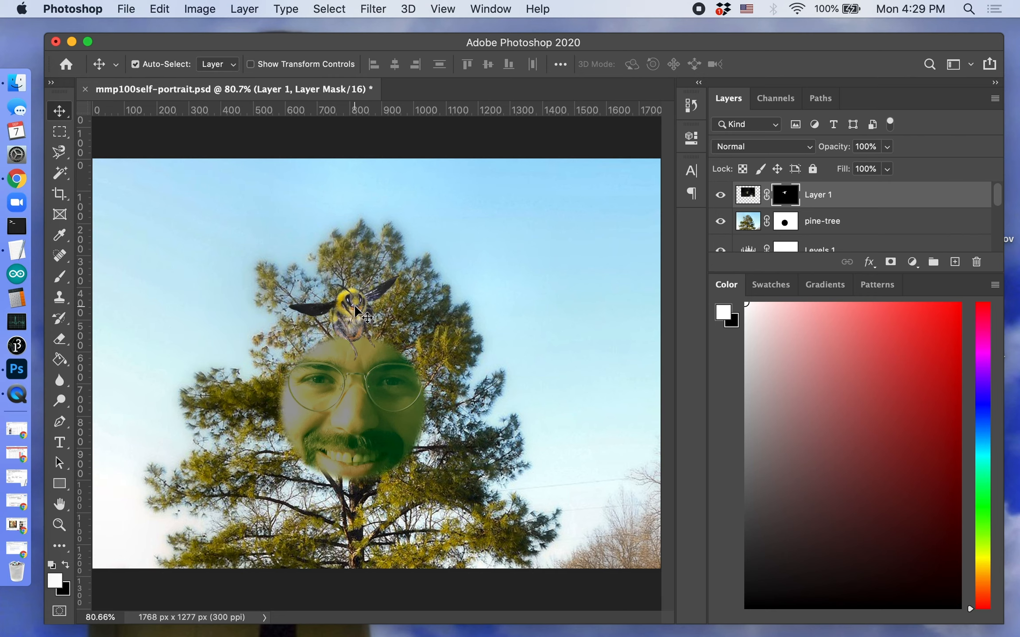
Examine the bumblebee's cutout edges at 400% around the body, legs and both wings.
{"action": "left_click", "coordinate": [583, 348]}
{"action": "key", "text": "super+equal"}
{"action": "key", "text": "super+equal"}
{"action": "key", "text": "super+equal"}
{"action": "key", "text": "super+equal"}
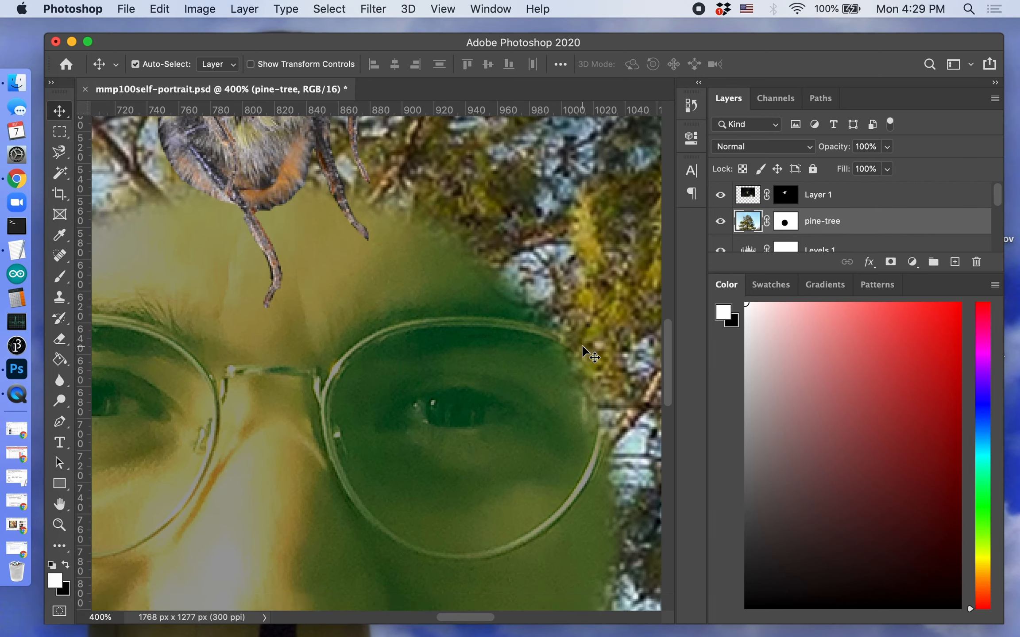
{"action": "scroll", "coordinate": [589, 355], "scroll_direction": "up", "scroll_amount": 10}
{"action": "scroll", "coordinate": [588, 355], "scroll_direction": "left", "scroll_amount": 3}
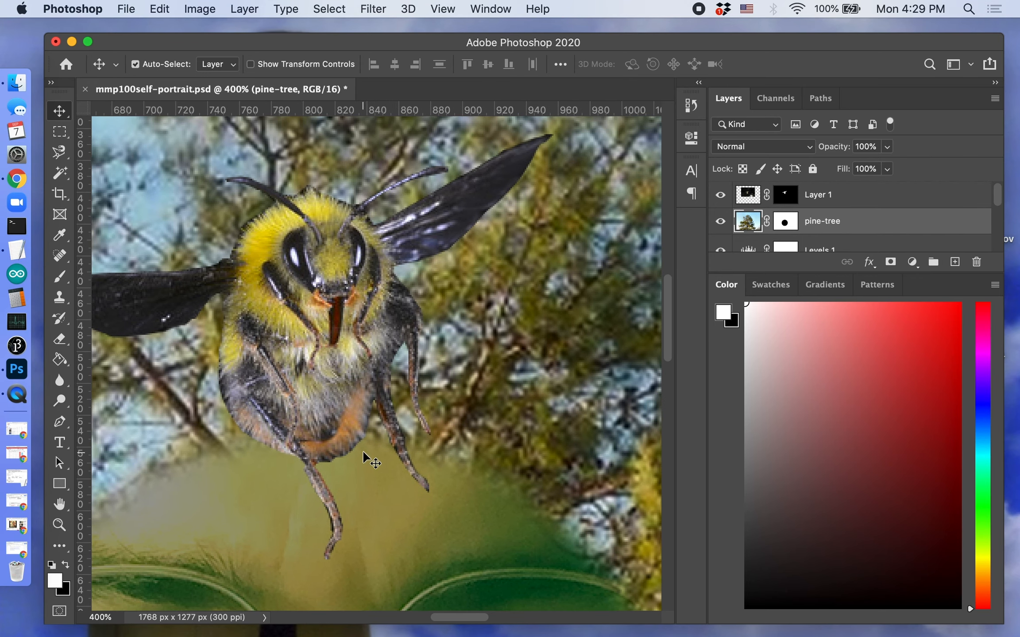
{"action": "scroll", "coordinate": [428, 338], "scroll_direction": "left", "scroll_amount": 5}
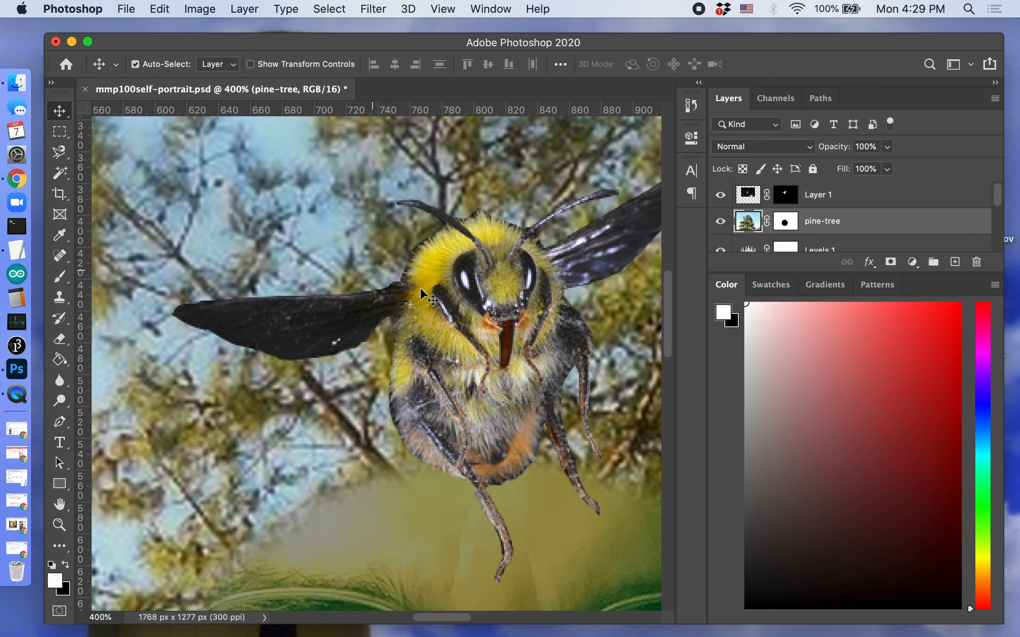
{"action": "scroll", "coordinate": [427, 299], "scroll_direction": "up", "scroll_amount": 3}
{"action": "scroll", "coordinate": [427, 299], "scroll_direction": "right", "scroll_amount": 5}
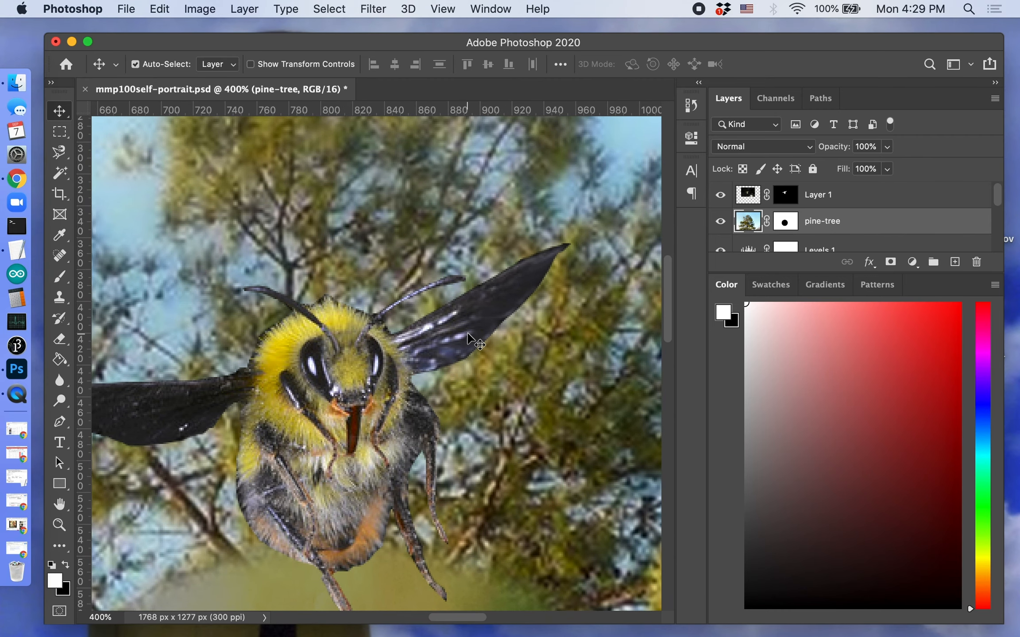
{"action": "scroll", "coordinate": [468, 335], "scroll_direction": "left", "scroll_amount": 4}
{"action": "scroll", "coordinate": [468, 335], "scroll_direction": "down", "scroll_amount": 1}
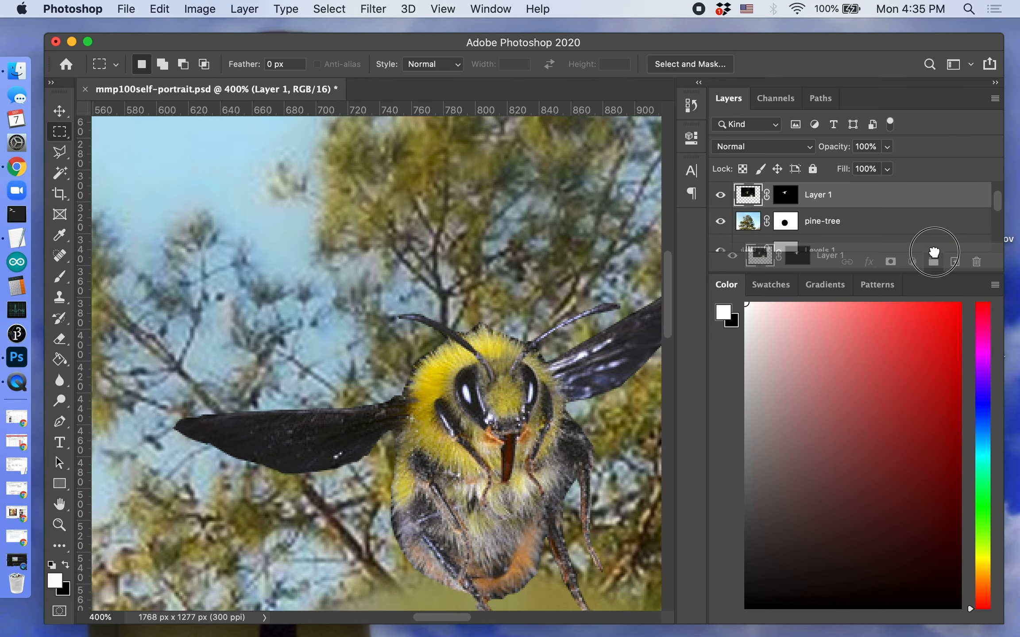
Duplicate the bumblebee layer and subtract the body from the copy's mask with the Lasso in Select and Mask, keeping only the wings.
{"action": "left_click_drag", "start_coordinate": [933, 250], "coordinate": [954, 262]}
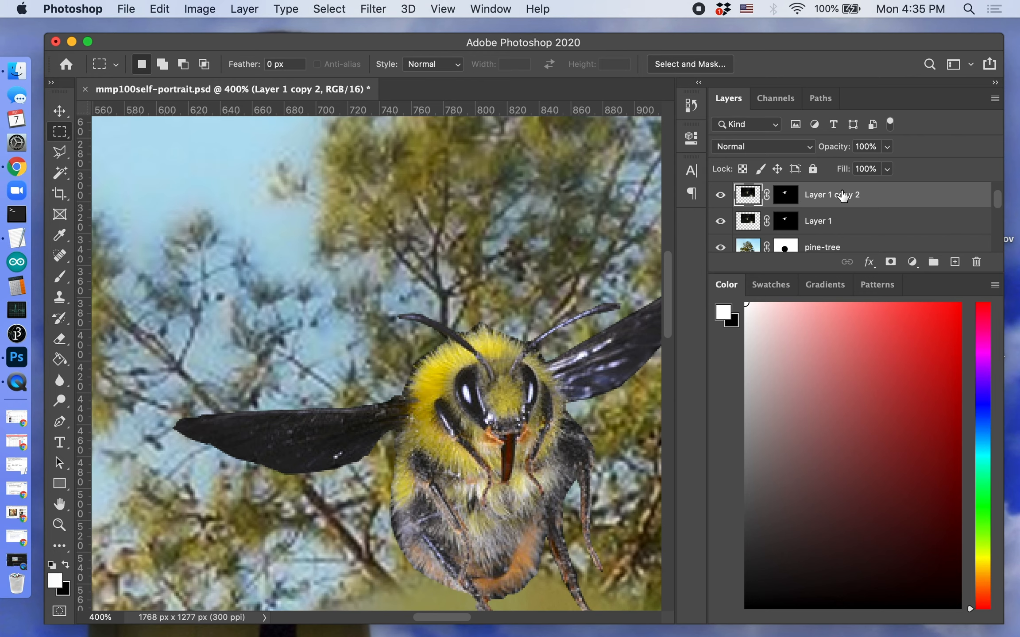
{"action": "left_click", "coordinate": [784, 200]}
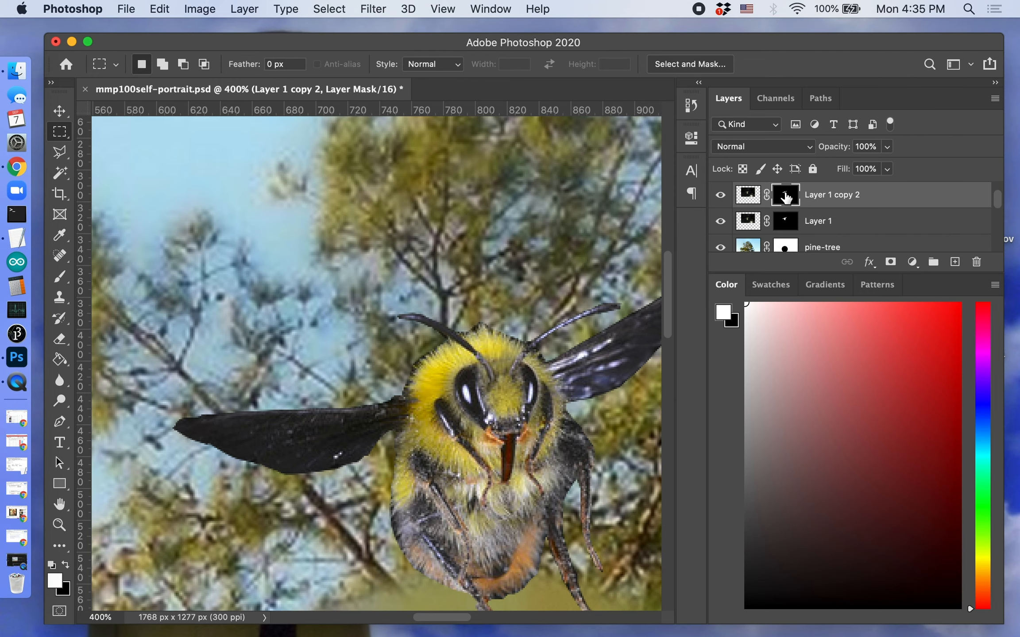
{"action": "double_click", "coordinate": [786, 198]}
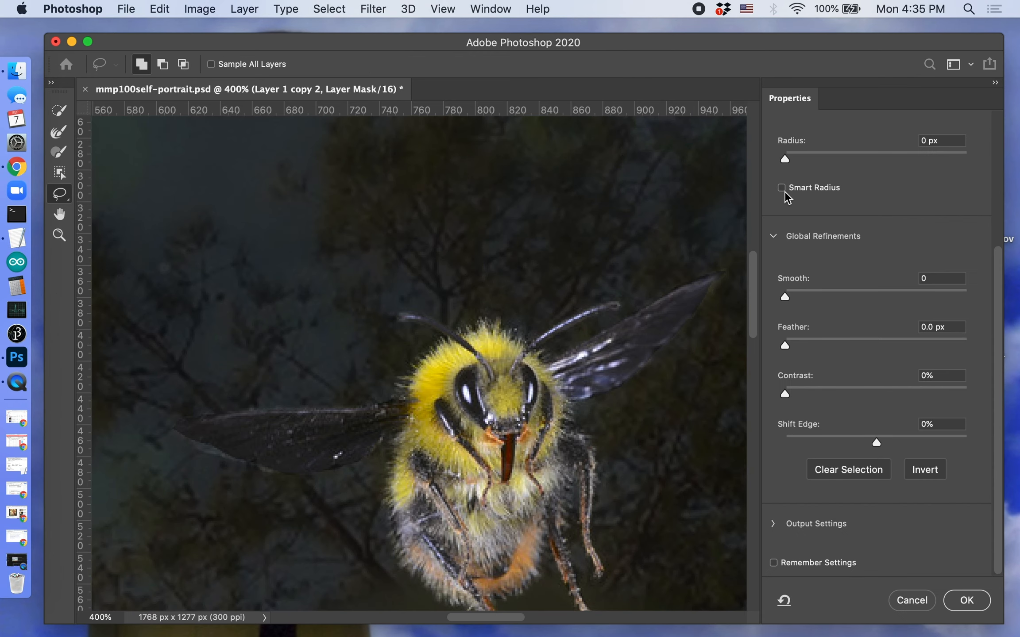
{"action": "scroll", "coordinate": [435, 366], "scroll_direction": "down", "scroll_amount": 5}
{"action": "scroll", "coordinate": [434, 366], "scroll_direction": "right", "scroll_amount": 2}
{"action": "scroll", "coordinate": [434, 366], "scroll_direction": "up", "scroll_amount": 2}
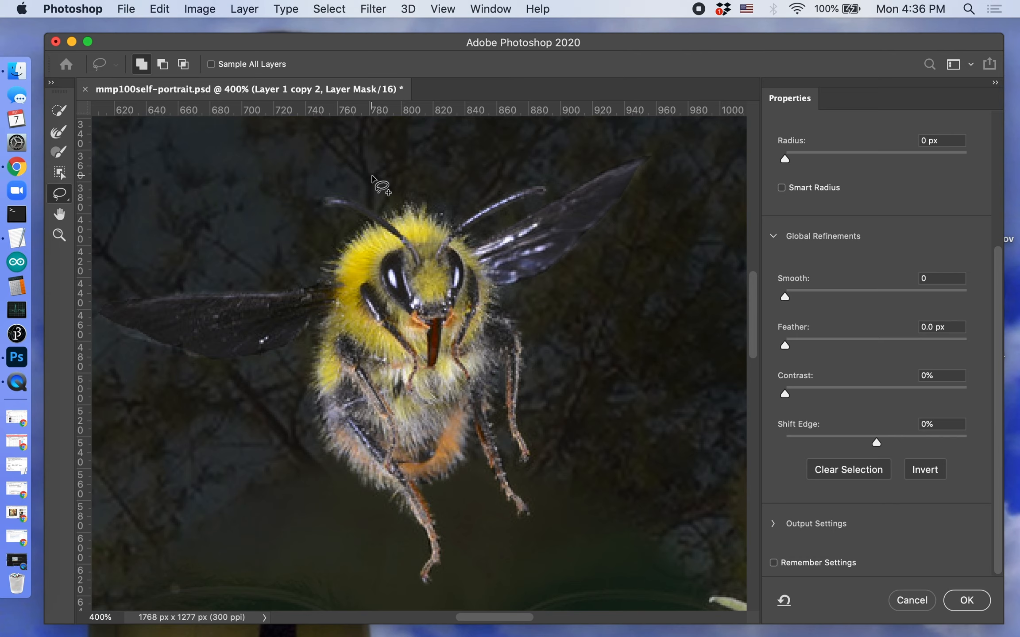
{"action": "key", "text": "alt"}
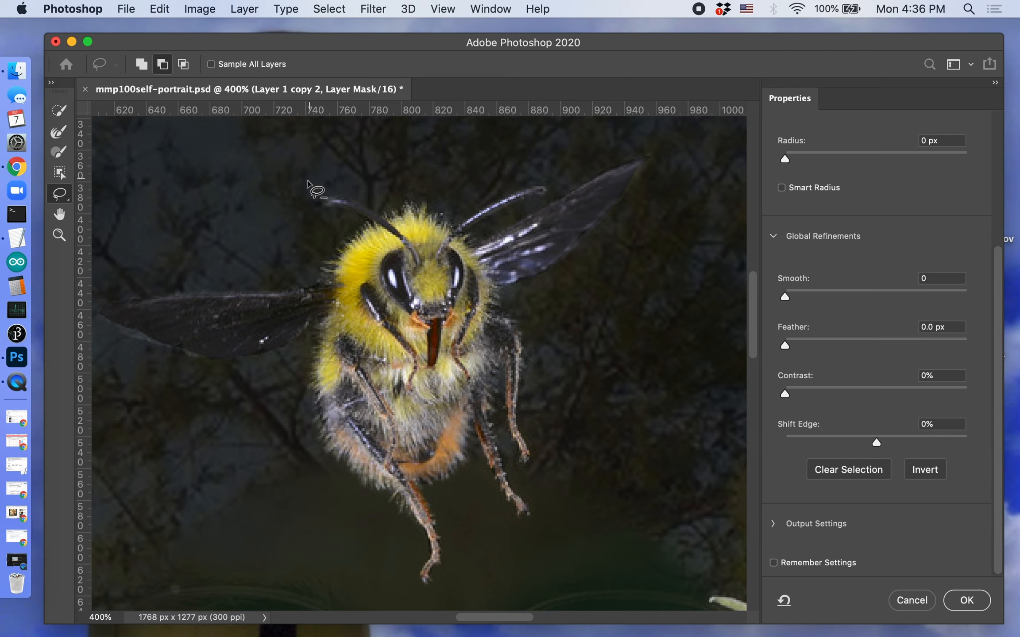
{"action": "mouse_move", "coordinate": [384, 170]}
{"action": "left_mouse_down"}
{"action": "mouse_move", "coordinate": [330, 175]}
{"action": "mouse_move", "coordinate": [316, 202]}
{"action": "mouse_move", "coordinate": [334, 309]}
{"action": "mouse_move", "coordinate": [299, 347]}
{"action": "mouse_move", "coordinate": [282, 396]}
{"action": "mouse_move", "coordinate": [348, 573]}
{"action": "mouse_move", "coordinate": [487, 596]}
{"action": "mouse_move", "coordinate": [554, 559]}
{"action": "mouse_move", "coordinate": [594, 473]}
{"action": "mouse_move", "coordinate": [561, 342]}
{"action": "mouse_move", "coordinate": [491, 281]}
{"action": "mouse_move", "coordinate": [470, 245]}
{"action": "mouse_move", "coordinate": [558, 192]}
{"action": "mouse_move", "coordinate": [540, 156]}
{"action": "mouse_move", "coordinate": [427, 152]}
{"action": "mouse_move", "coordinate": [384, 172]}
{"action": "left_mouse_up"}
{"action": "left_click", "coordinate": [966, 601]}
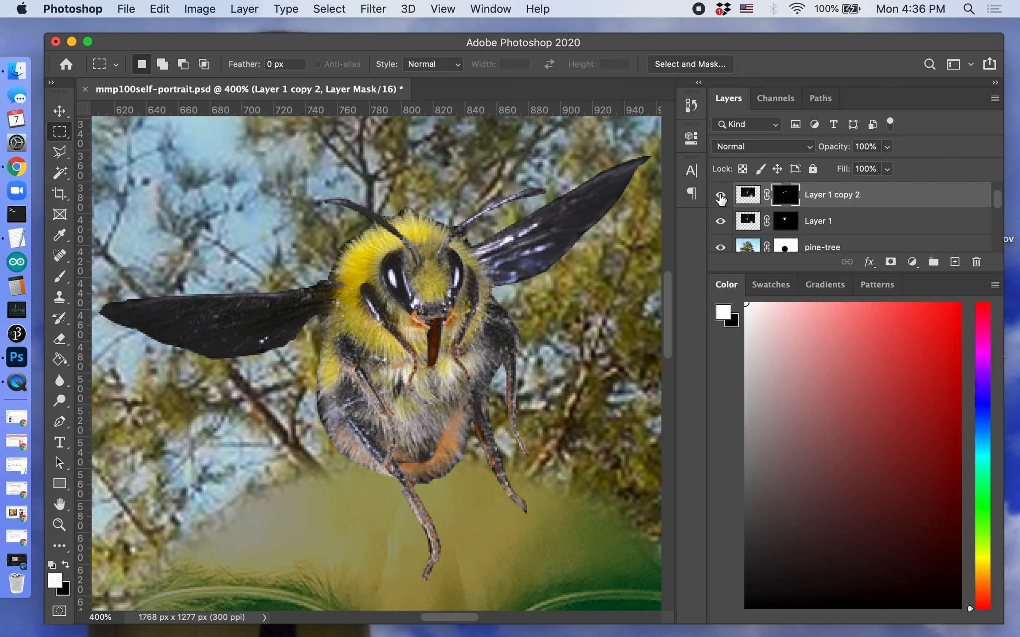
Check the isolated wings without the original bee, and subtract both wings from the original layer's mask with the Lasso in Select and Mask.
{"action": "left_click", "coordinate": [720, 222]}
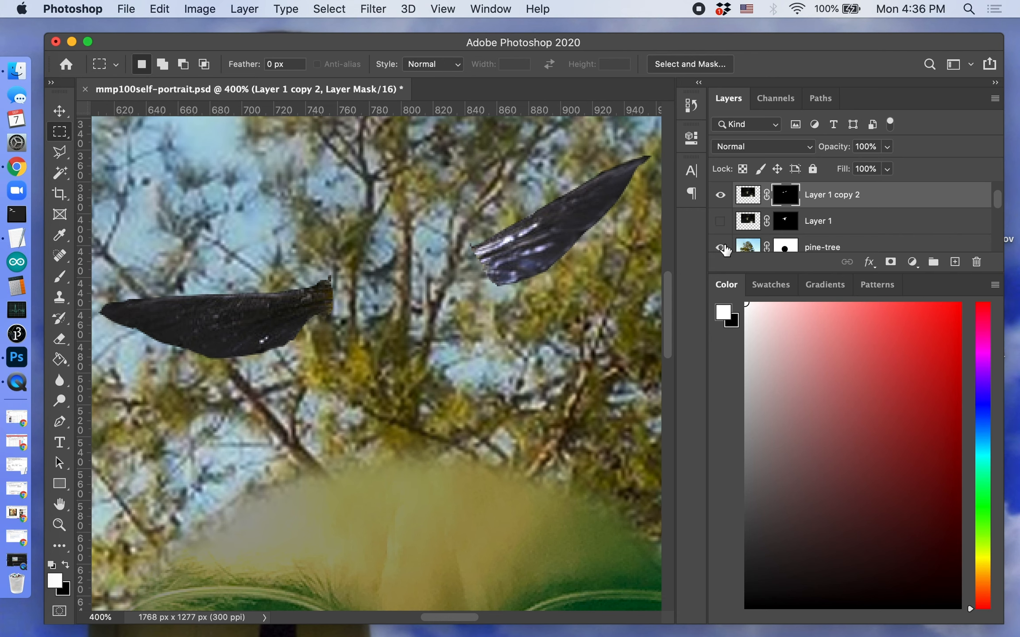
{"action": "left_click", "coordinate": [721, 221]}
{"action": "double_click", "coordinate": [785, 222]}
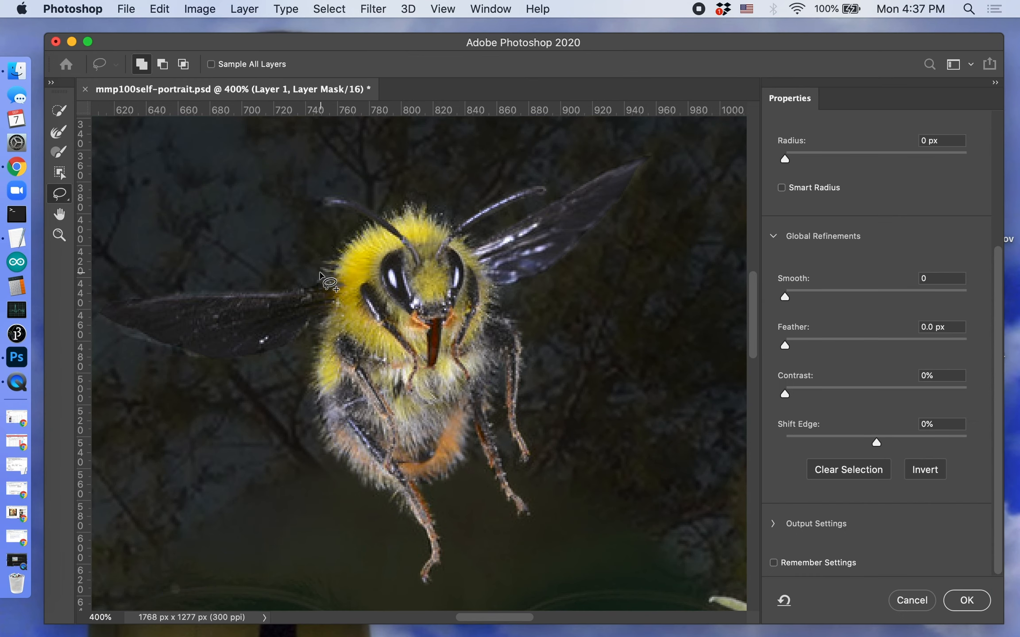
{"action": "key", "text": "alt"}
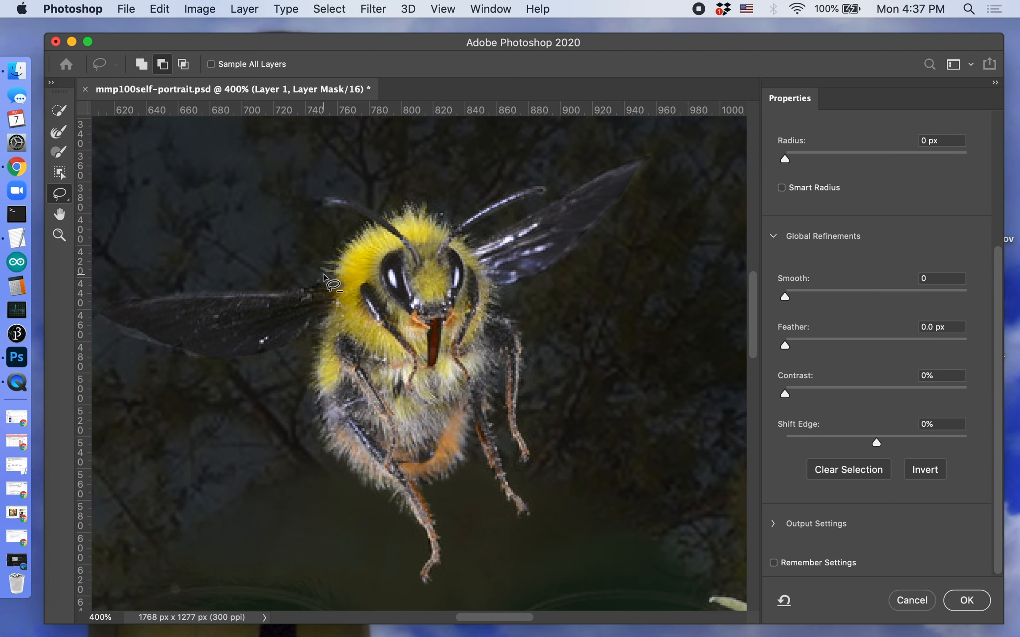
{"action": "mouse_move", "coordinate": [325, 275]}
{"action": "left_mouse_down"}
{"action": "mouse_move", "coordinate": [228, 398]}
{"action": "mouse_move", "coordinate": [99, 338]}
{"action": "mouse_move", "coordinate": [171, 235]}
{"action": "mouse_move", "coordinate": [324, 273]}
{"action": "mouse_move", "coordinate": [325, 261]}
{"action": "mouse_move", "coordinate": [324, 323]}
{"action": "mouse_move", "coordinate": [309, 355]}
{"action": "mouse_move", "coordinate": [263, 366]}
{"action": "mouse_move", "coordinate": [234, 314]}
{"action": "mouse_move", "coordinate": [290, 249]}
{"action": "mouse_move", "coordinate": [325, 264]}
{"action": "left_mouse_up"}
{"action": "left_click_drag", "start_coordinate": [630, 143], "coordinate": [534, 208]}
{"action": "mouse_move", "coordinate": [617, 151]}
{"action": "left_mouse_down"}
{"action": "mouse_move", "coordinate": [467, 242]}
{"action": "mouse_move", "coordinate": [498, 296]}
{"action": "mouse_move", "coordinate": [654, 211]}
{"action": "mouse_move", "coordinate": [624, 160]}
{"action": "left_mouse_up"}
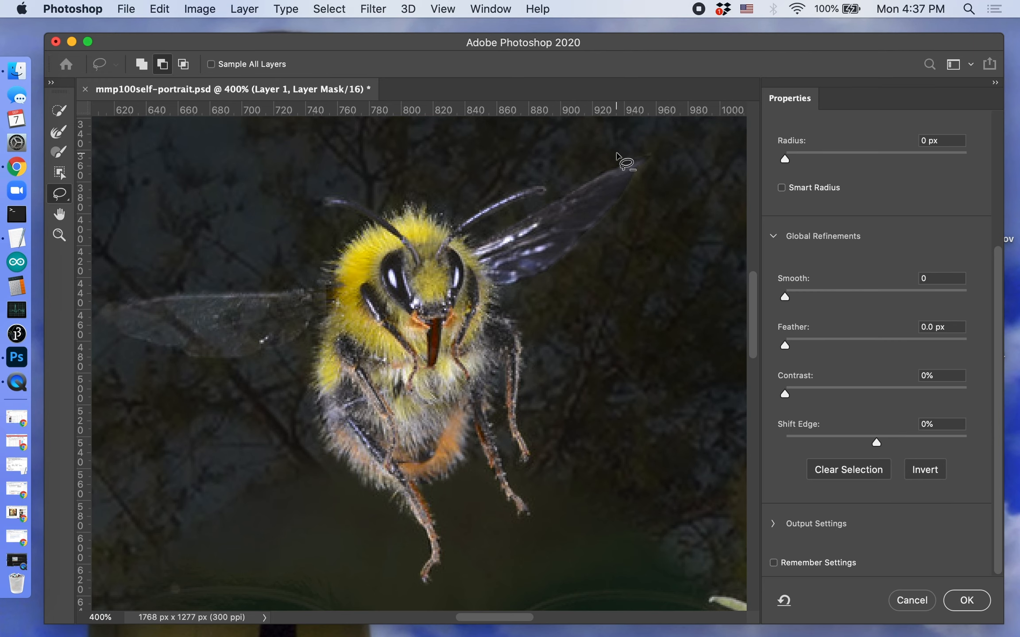
{"action": "left_click", "coordinate": [963, 597]}
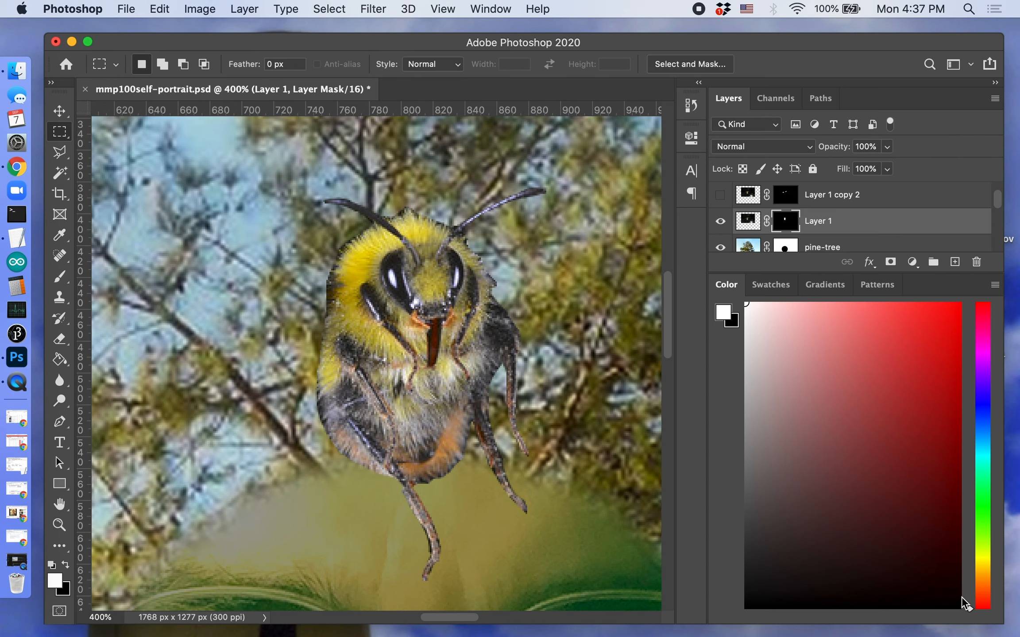
Show the wing layer and toggle the visibility of both bee layers to check the separated body and wings.
{"action": "left_click", "coordinate": [721, 195]}
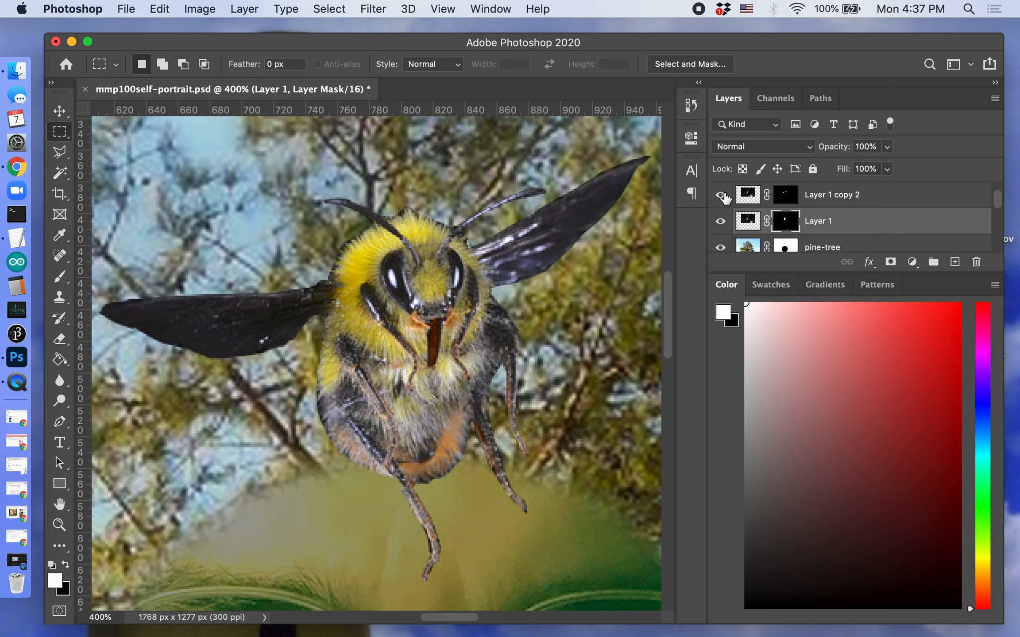
{"action": "left_click", "coordinate": [721, 223]}
{"action": "left_click", "coordinate": [721, 223]}
{"action": "left_click", "coordinate": [721, 194]}
{"action": "left_click", "coordinate": [721, 196]}
Set the opacity of the bee's wing layer to 57%.
{"action": "left_click", "coordinate": [757, 203]}
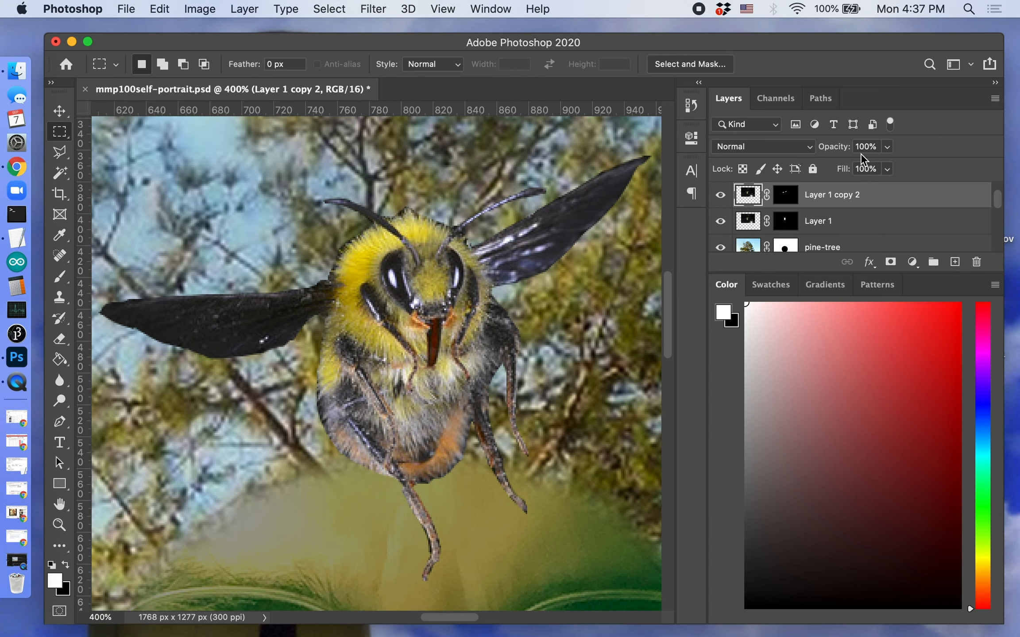
{"action": "left_click", "coordinate": [890, 147]}
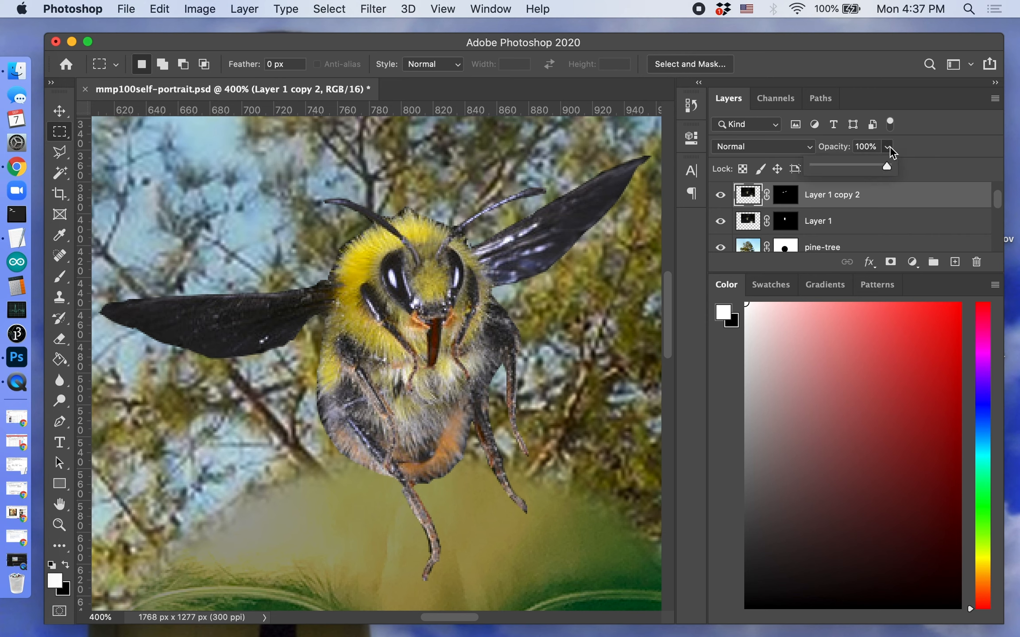
{"action": "left_click_drag", "start_coordinate": [847, 166], "coordinate": [847, 169]}
{"action": "left_click", "coordinate": [859, 165]}
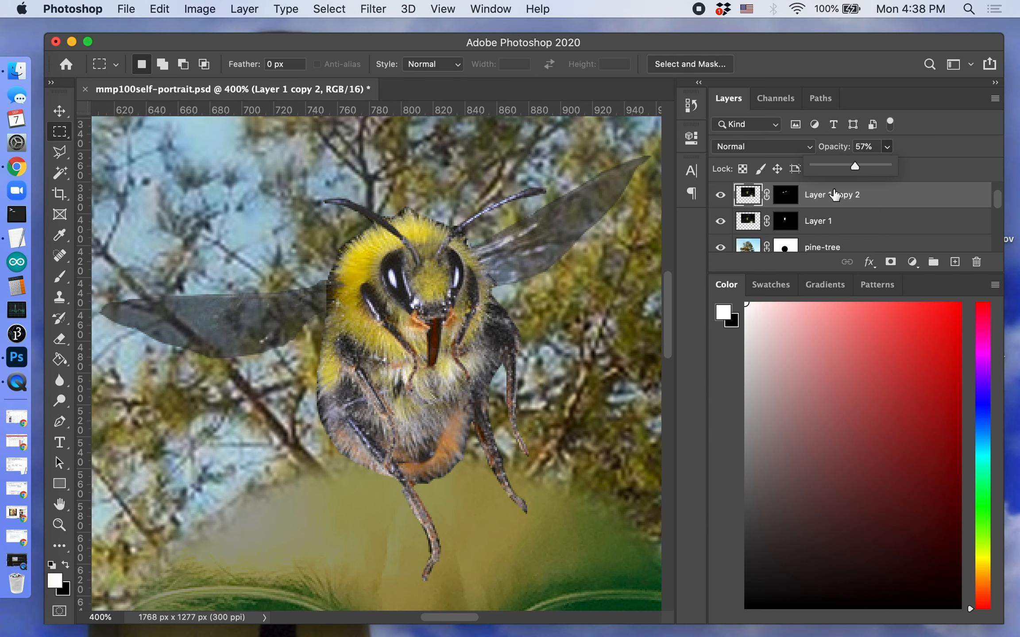
Try inverting the wing layer's colors with 65% opacity, and undo both changes.
{"action": "left_click", "coordinate": [811, 196]}
{"action": "key", "text": "super+i"}
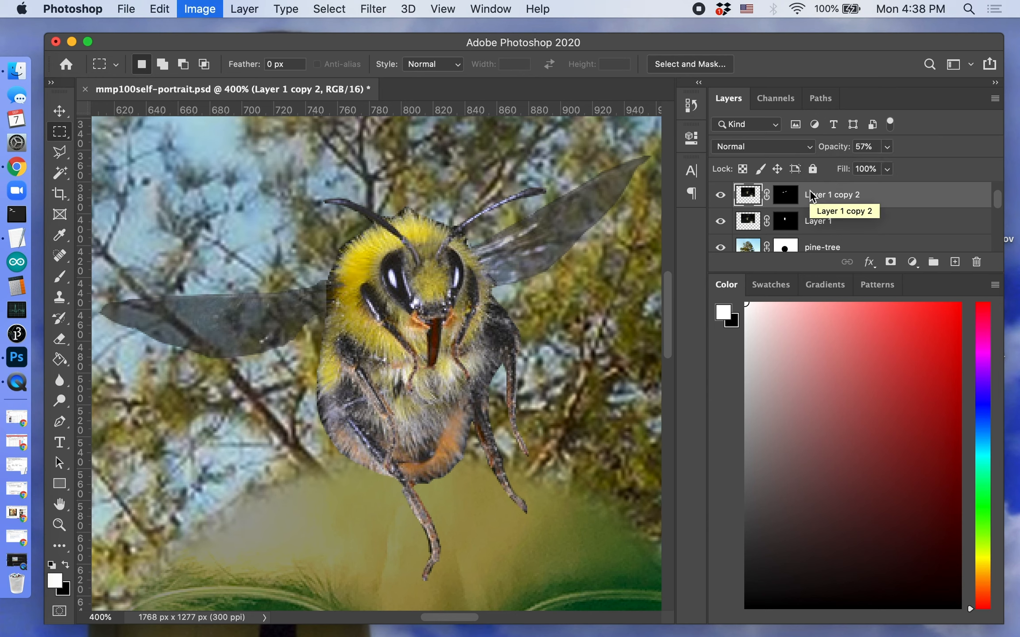
{"action": "left_click", "coordinate": [882, 149]}
{"action": "left_click_drag", "start_coordinate": [906, 164], "coordinate": [894, 164]}
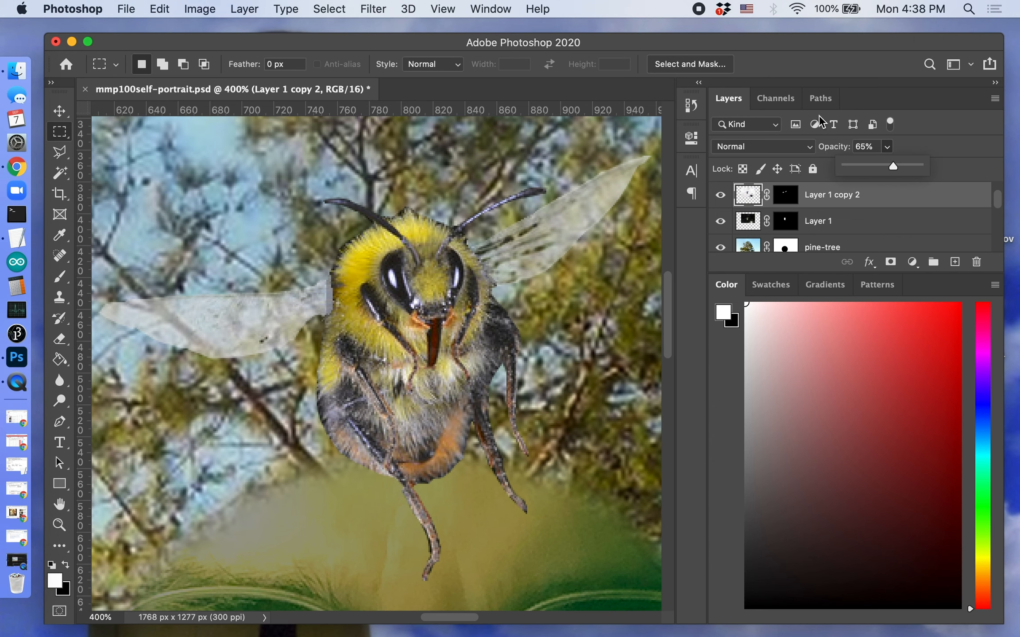
{"action": "key", "text": "super+z"}
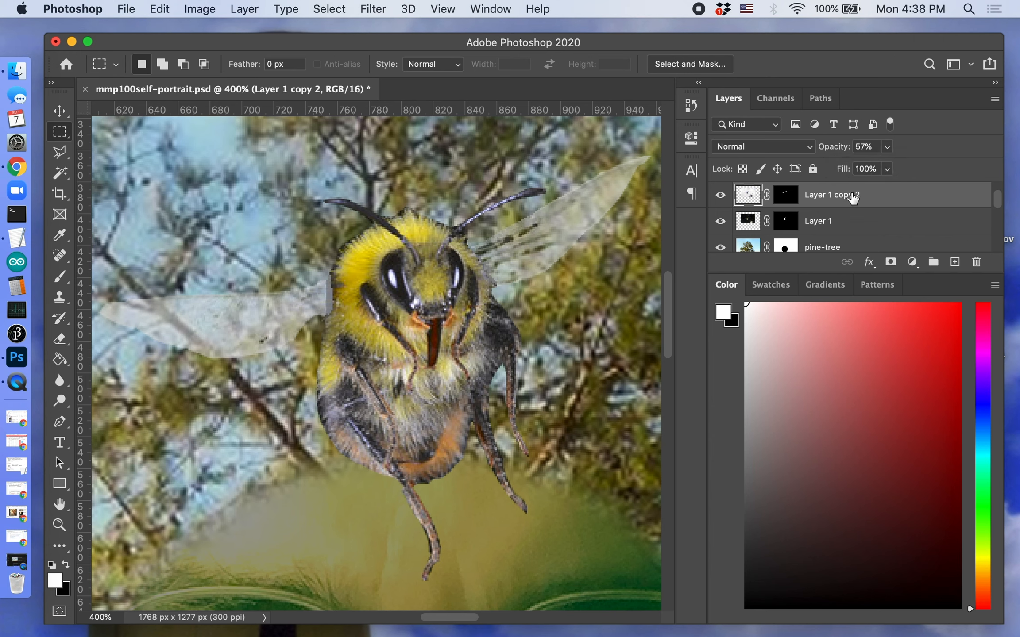
{"action": "key", "text": "super+z"}
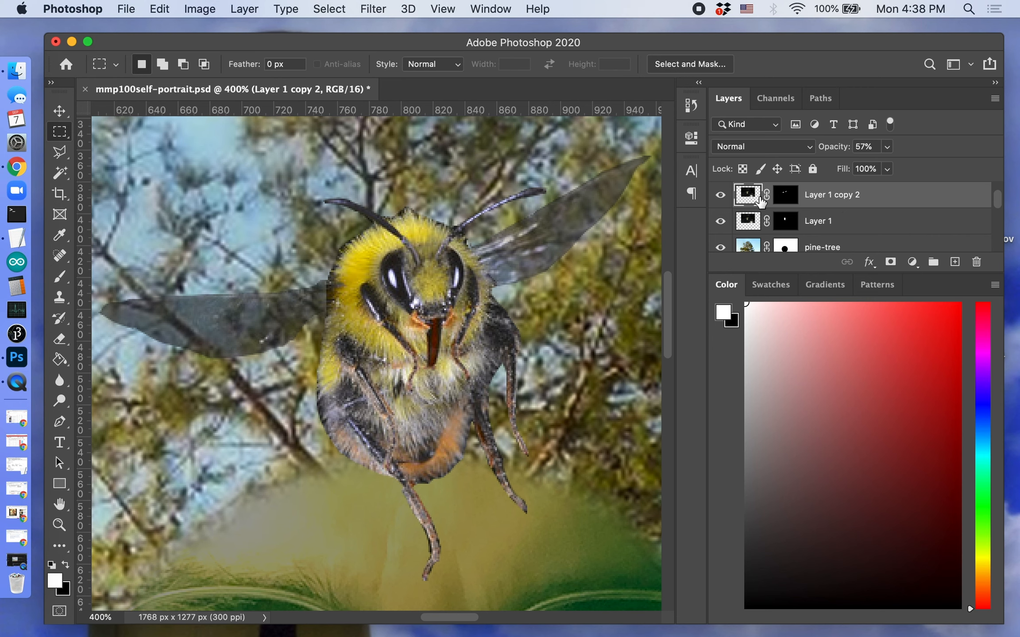
Add a Levels adjustment above the wing layer with midtones at 0.38 and clip it to that layer.
{"action": "left_click", "coordinate": [916, 266]}
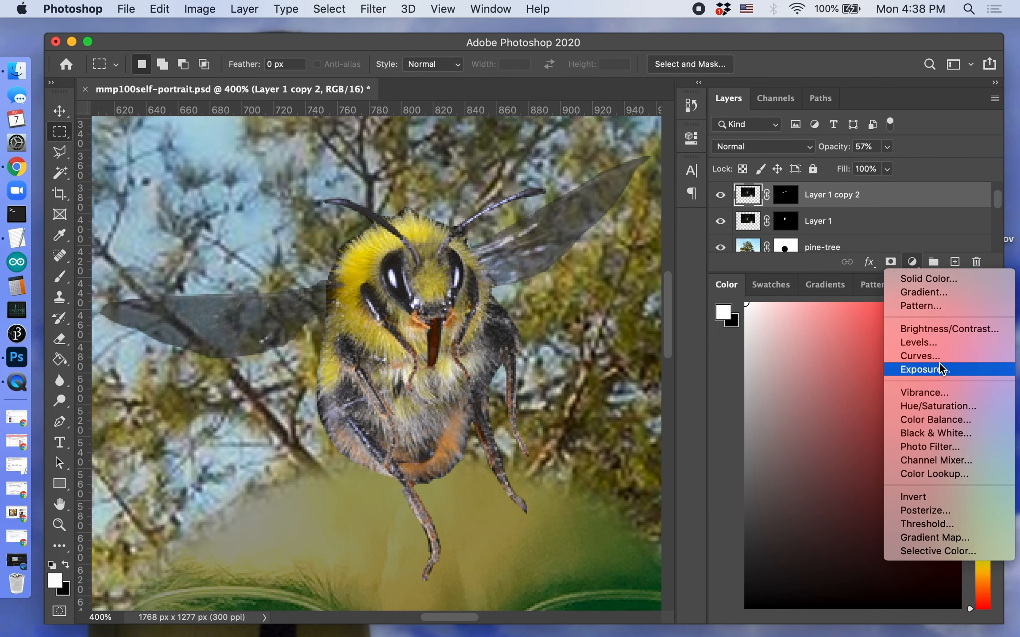
{"action": "left_click", "coordinate": [945, 346]}
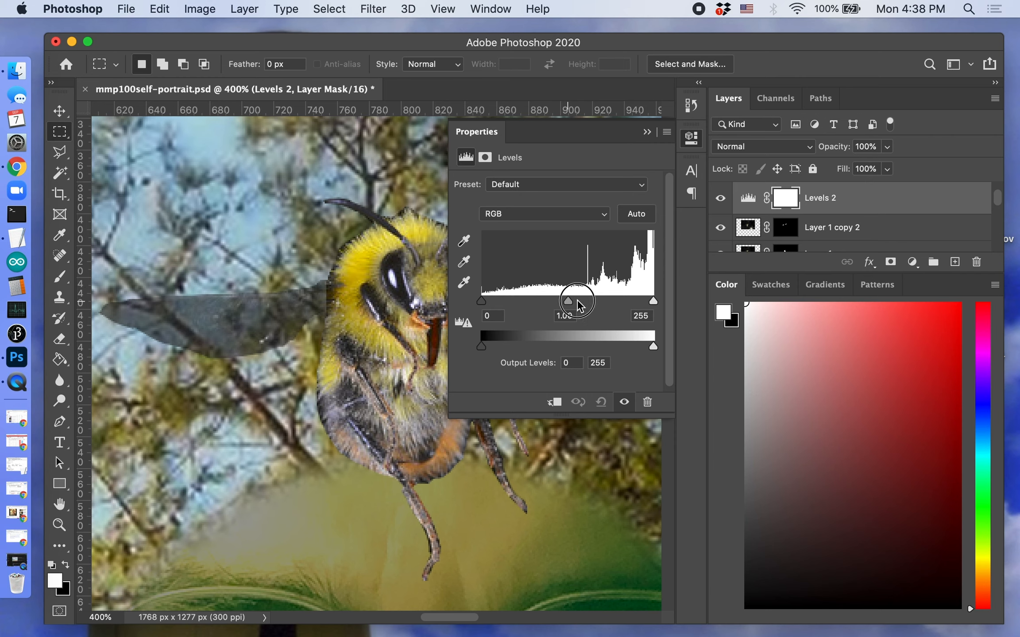
{"action": "left_click_drag", "start_coordinate": [567, 301], "coordinate": [613, 301]}
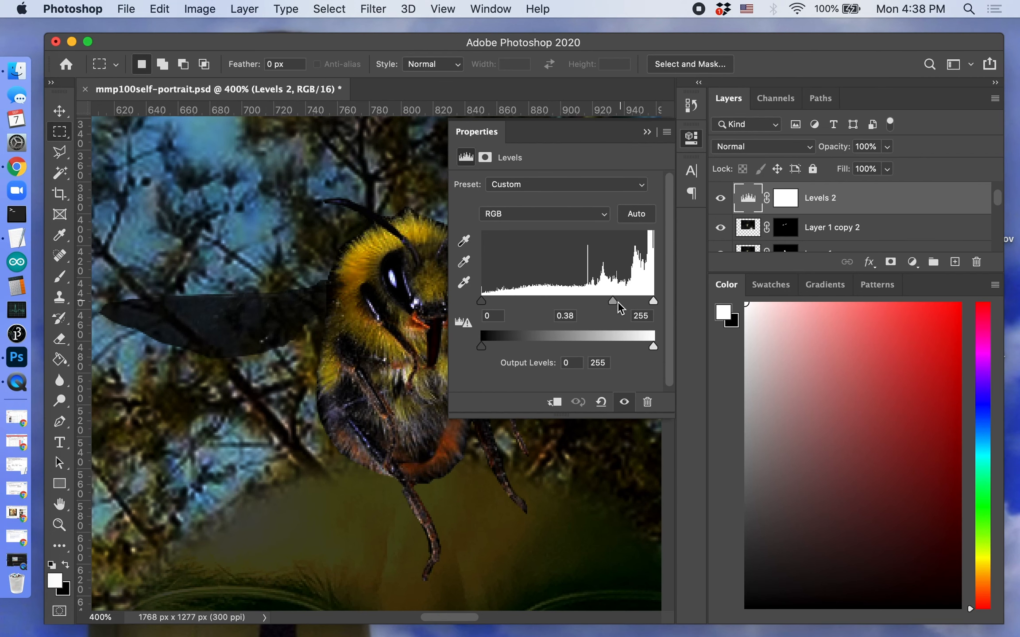
{"action": "mouse_move", "coordinate": [613, 301]}
{"action": "left_mouse_down"}
{"action": "mouse_move", "coordinate": [531, 301]}
{"action": "mouse_move", "coordinate": [603, 292]}
{"action": "mouse_move", "coordinate": [624, 301]}
{"action": "mouse_move", "coordinate": [534, 307]}
{"action": "mouse_move", "coordinate": [613, 292]}
{"action": "left_mouse_up"}
{"action": "mouse_move", "coordinate": [757, 208]}
{"action": "left_mouse_down"}
{"action": "mouse_move", "coordinate": [790, 257]}
{"action": "mouse_move", "coordinate": [770, 224]}
{"action": "left_mouse_up"}
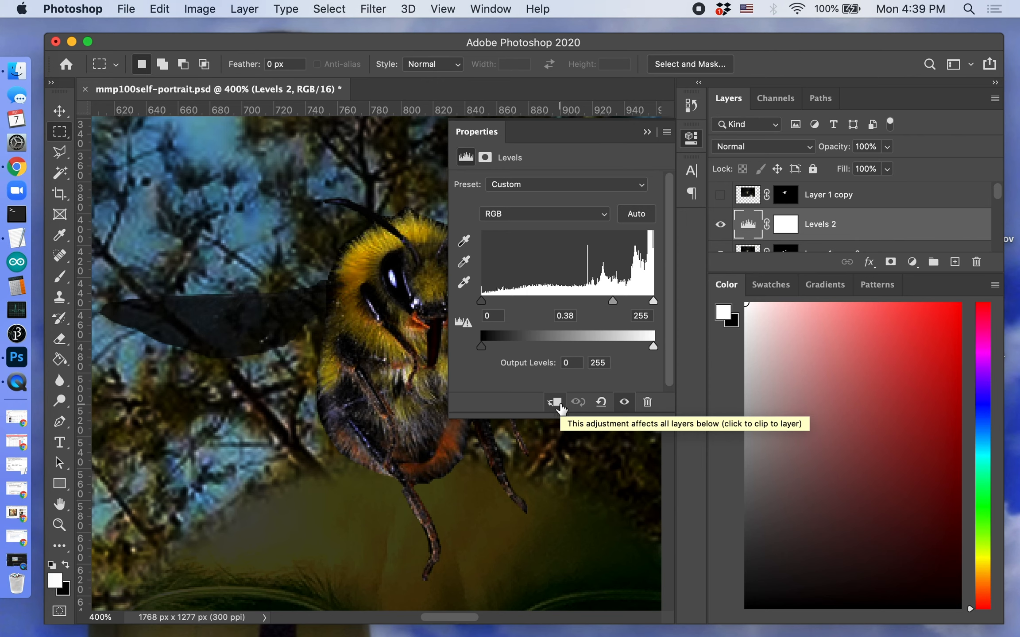
{"action": "left_click", "coordinate": [560, 407]}
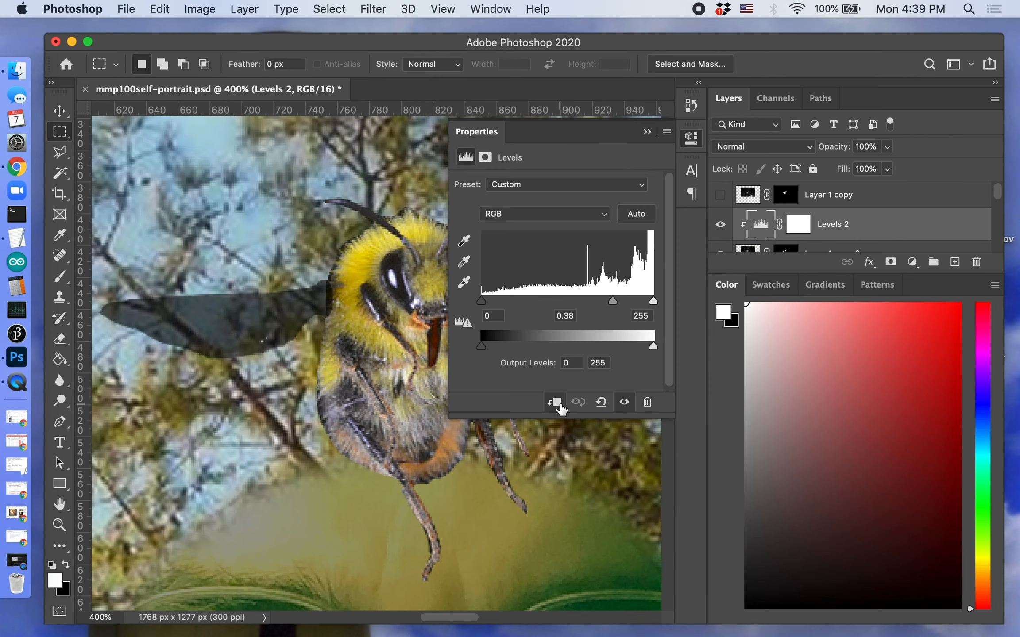
Set the clipped wing Levels to input black 32, midtones 3.24 and white 190, and check both wings.
{"action": "left_click_drag", "start_coordinate": [482, 302], "coordinate": [489, 302]}
{"action": "left_click_drag", "start_coordinate": [612, 302], "coordinate": [552, 305]}
{"action": "left_click_drag", "start_coordinate": [653, 301], "coordinate": [612, 303]}
{"action": "left_click_drag", "start_coordinate": [487, 301], "coordinate": [517, 308]}
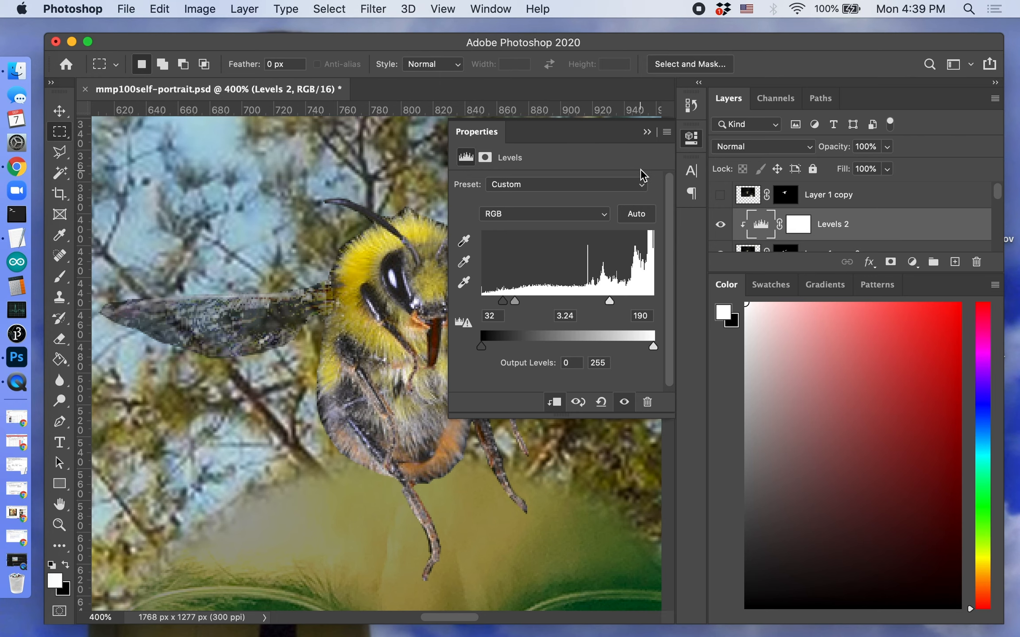
{"action": "left_click", "coordinate": [647, 132]}
{"action": "scroll", "coordinate": [561, 384], "scroll_direction": "right", "scroll_amount": 5}
{"action": "scroll", "coordinate": [561, 384], "scroll_direction": "up", "scroll_amount": 3}
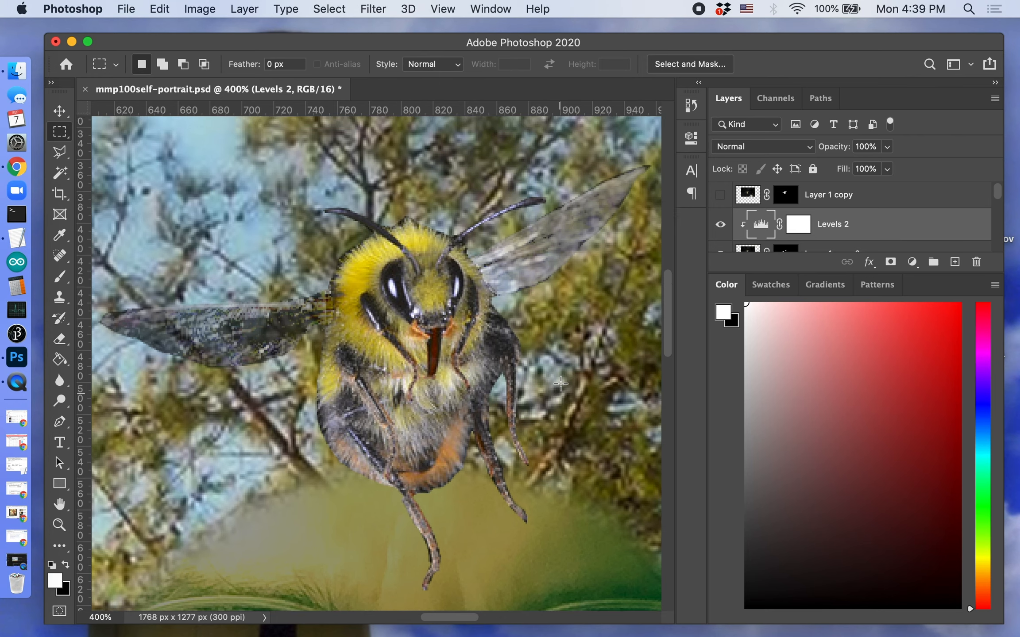
Try lowering the opacity of the clipped wing Levels adjustment to 42% and return it to 100%.
{"action": "scroll", "coordinate": [560, 383], "scroll_direction": "down", "scroll_amount": 4}
{"action": "scroll", "coordinate": [561, 384], "scroll_direction": "left", "scroll_amount": 2}
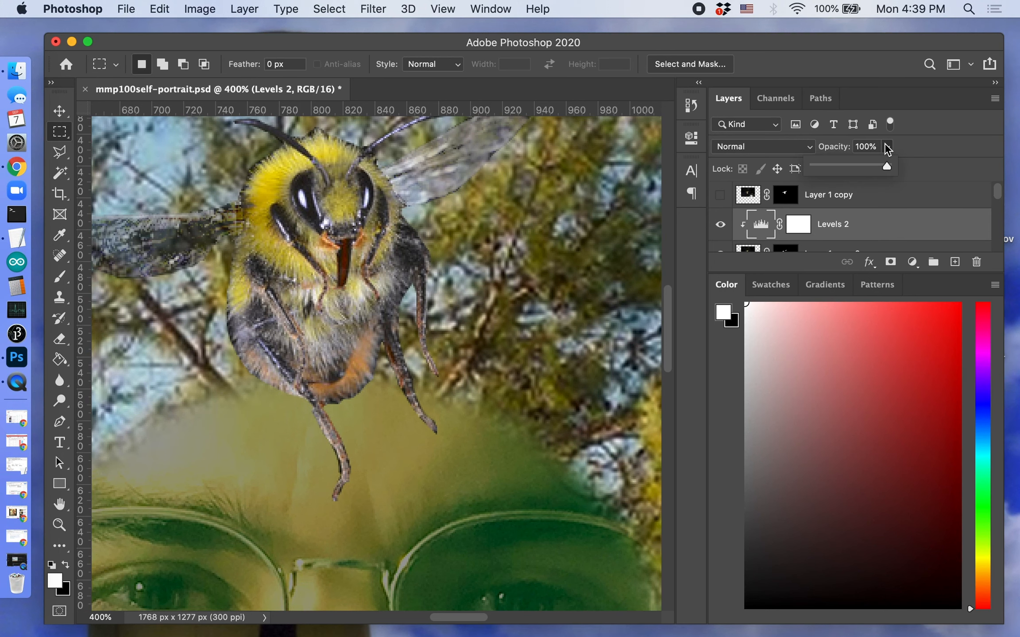
{"action": "left_click", "coordinate": [887, 146]}
{"action": "left_click_drag", "start_coordinate": [891, 165], "coordinate": [866, 168]}
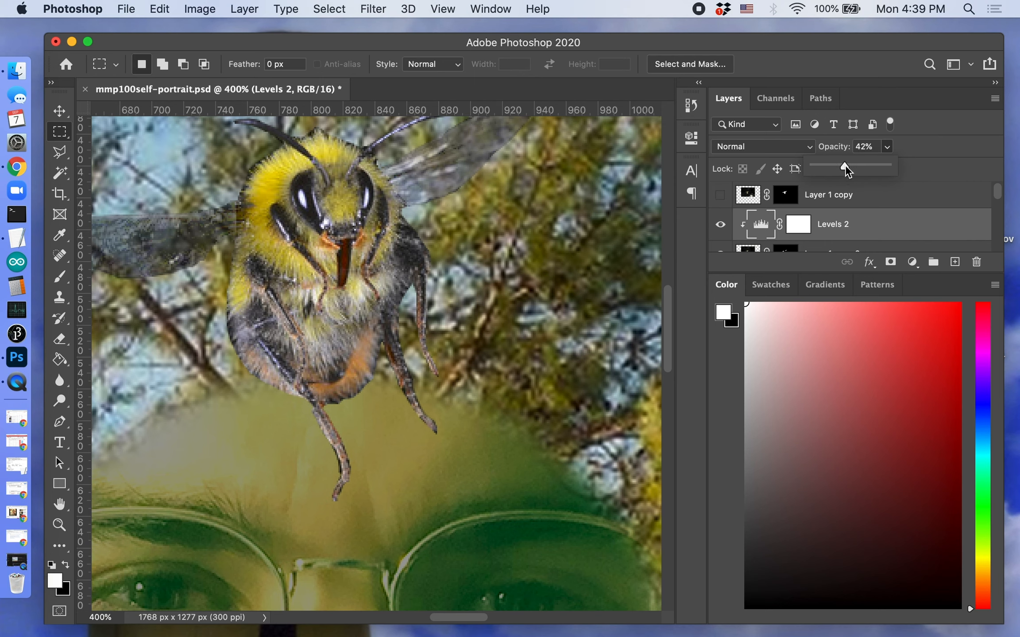
{"action": "left_click_drag", "start_coordinate": [846, 165], "coordinate": [938, 167]}
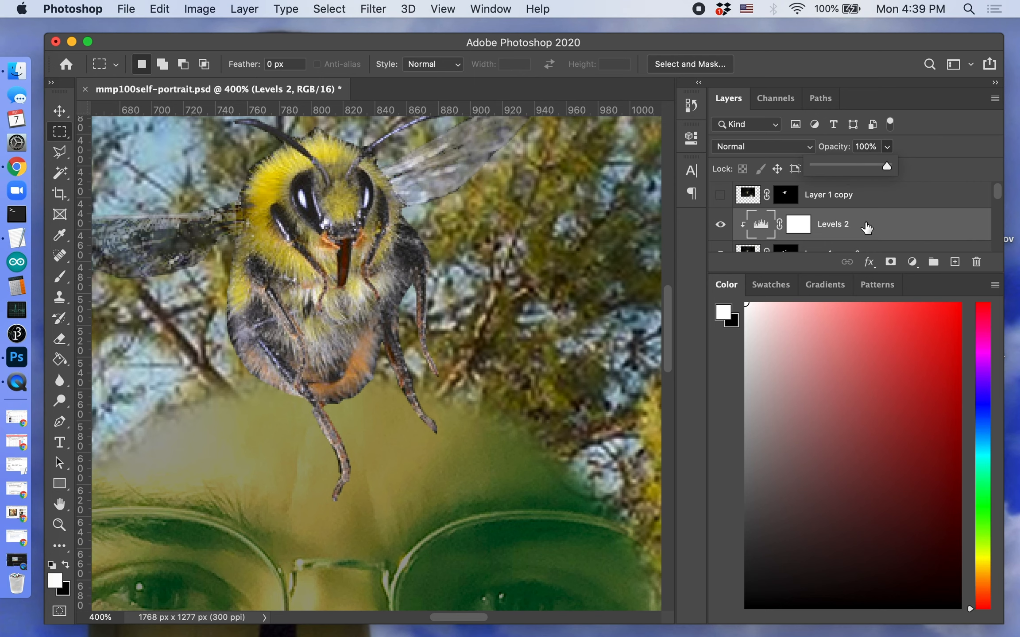
Set the opacity of the bee's wing layer, Layer 1 copy 2, to 38%.
{"action": "left_click", "coordinate": [875, 201]}
{"action": "scroll", "coordinate": [876, 215], "scroll_direction": "down", "scroll_amount": 2}
{"action": "scroll", "coordinate": [826, 215], "scroll_direction": "up", "scroll_amount": 1}
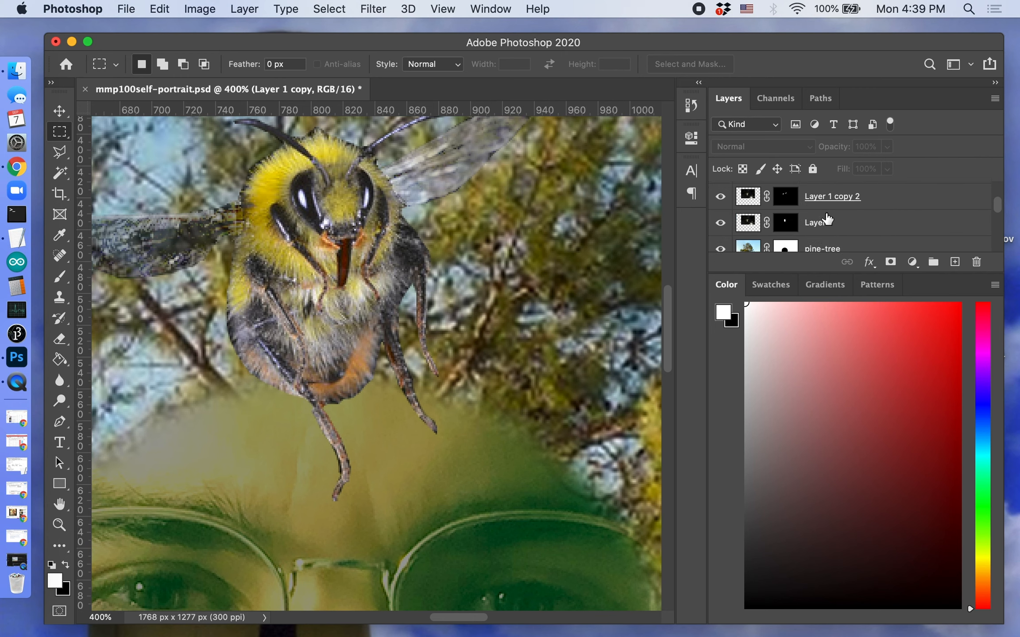
{"action": "left_click", "coordinate": [826, 202]}
{"action": "scroll", "coordinate": [826, 202], "scroll_direction": "up", "scroll_amount": 2}
{"action": "left_click", "coordinate": [888, 147]}
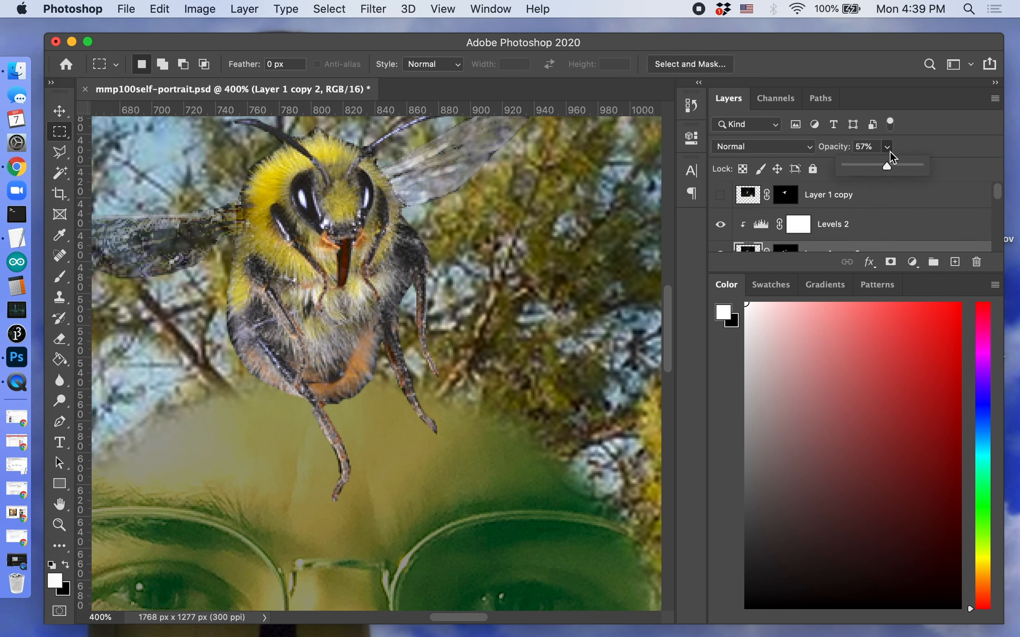
{"action": "mouse_move", "coordinate": [890, 165]}
{"action": "left_mouse_down"}
{"action": "mouse_move", "coordinate": [865, 170]}
{"action": "mouse_move", "coordinate": [874, 166]}
{"action": "left_mouse_up"}
{"action": "left_click", "coordinate": [60, 110]}
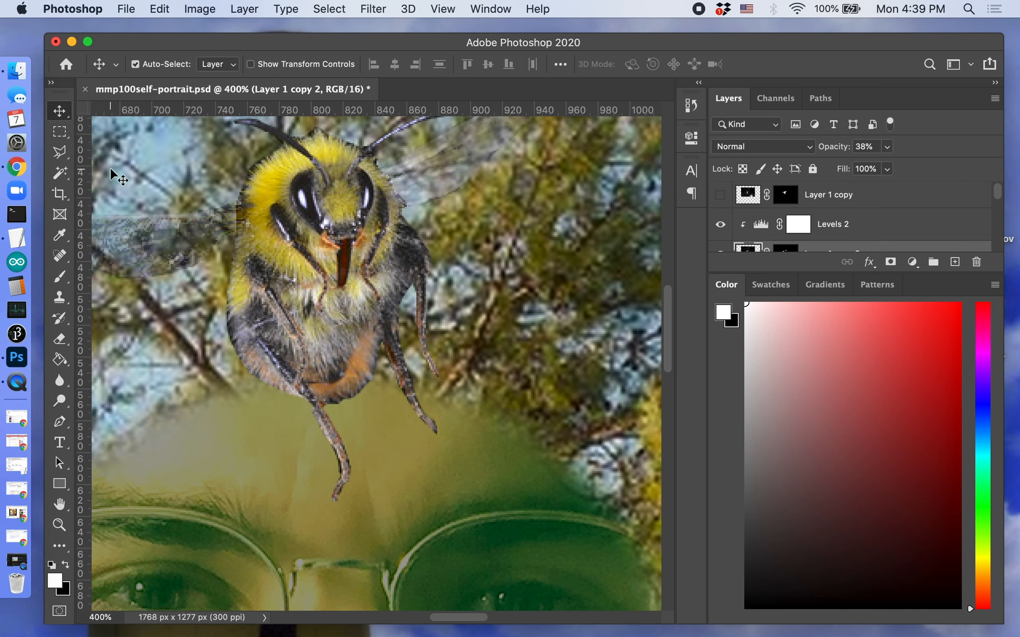
View the collage at 100% and set the wing layer's opacity to 59%.
{"action": "key", "text": "super+minus"}
{"action": "key", "text": "super+minus"}
{"action": "key", "text": "super+minus"}
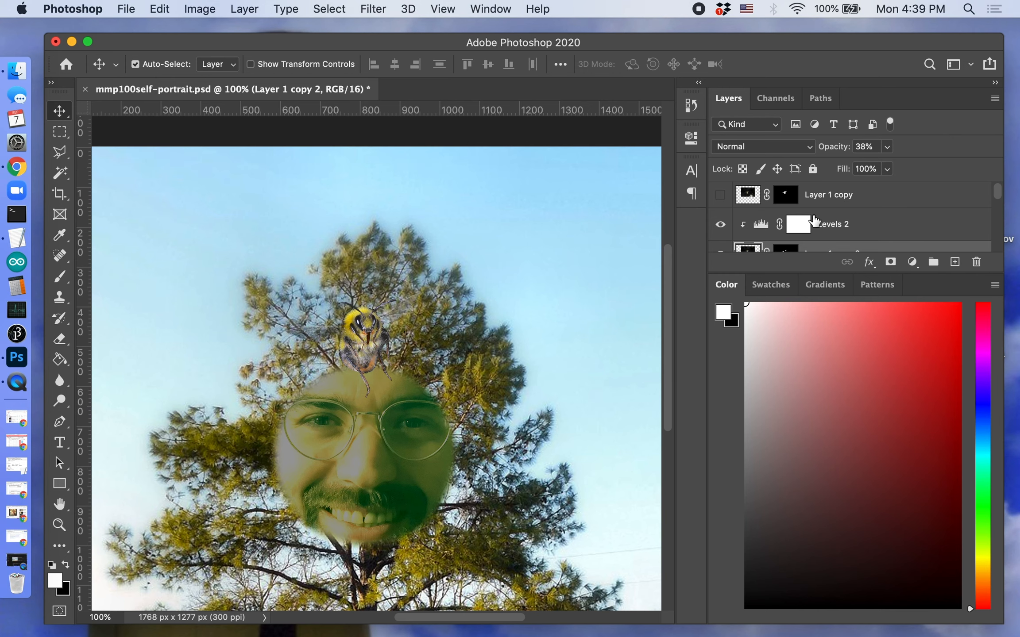
{"action": "scroll", "coordinate": [814, 221], "scroll_direction": "down", "scroll_amount": 2}
{"action": "left_click", "coordinate": [889, 148]}
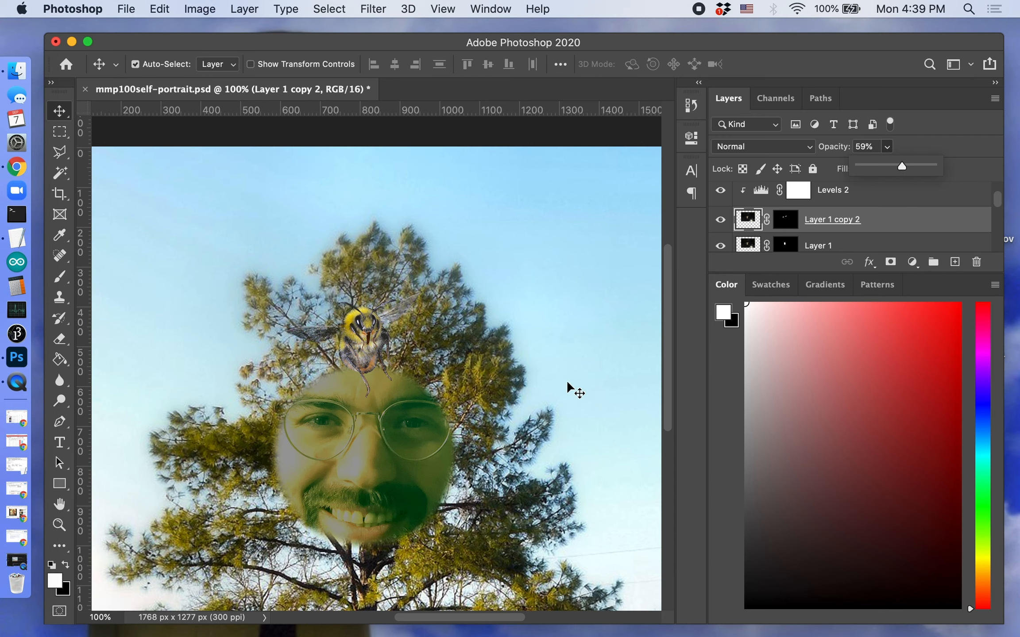
{"action": "left_click", "coordinate": [568, 343]}
Try painting three white thought-bubble dots rising from the bee directly on the pine-tree layer with the Brush tool.
{"action": "left_click", "coordinate": [338, 376]}
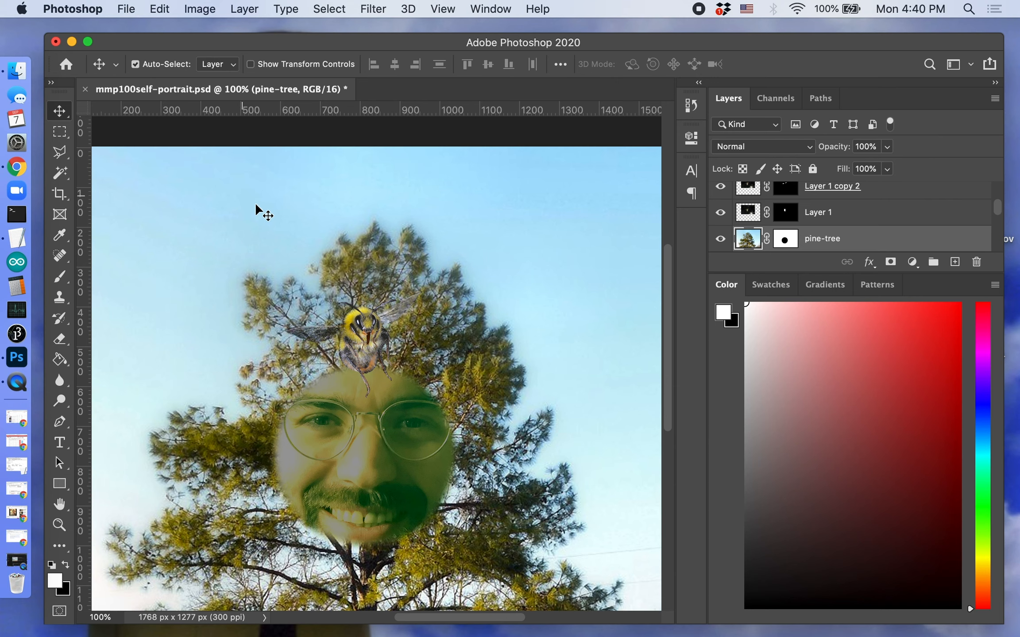
{"action": "left_click", "coordinate": [60, 277]}
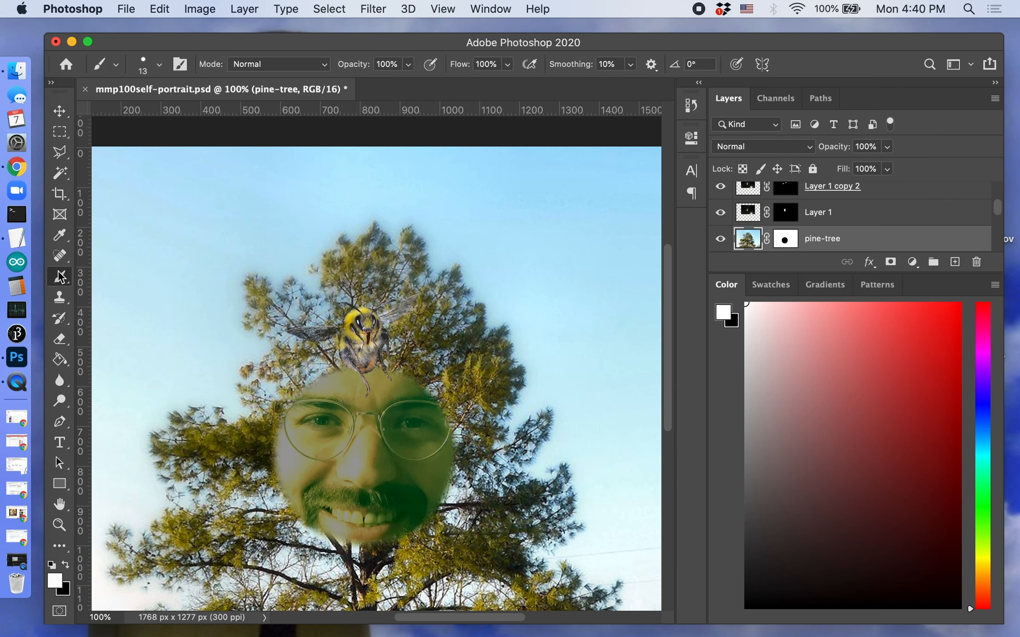
{"action": "left_click", "coordinate": [55, 582]}
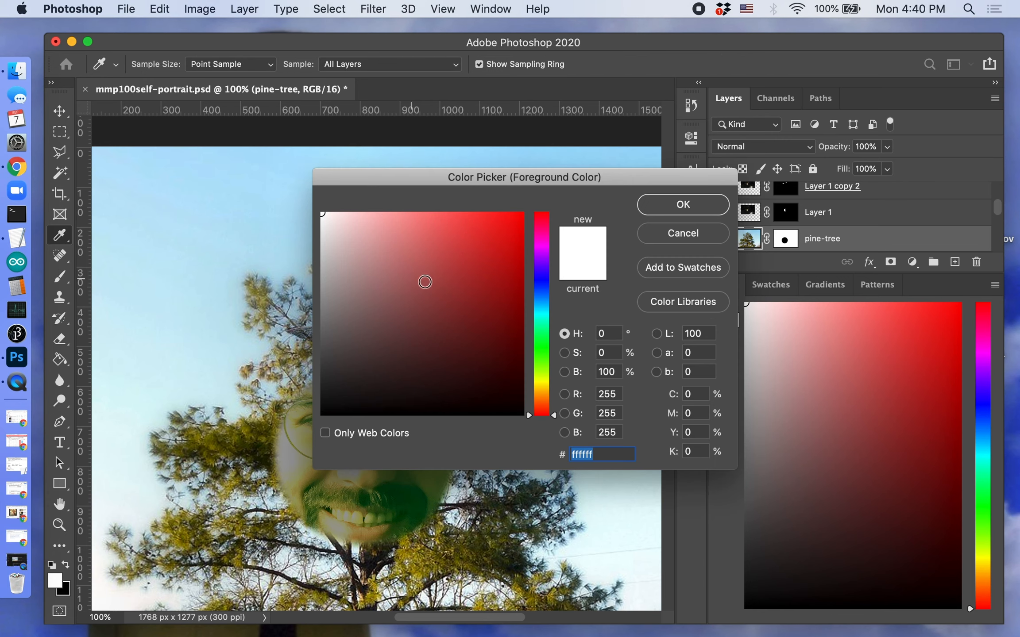
{"action": "left_click", "coordinate": [672, 203]}
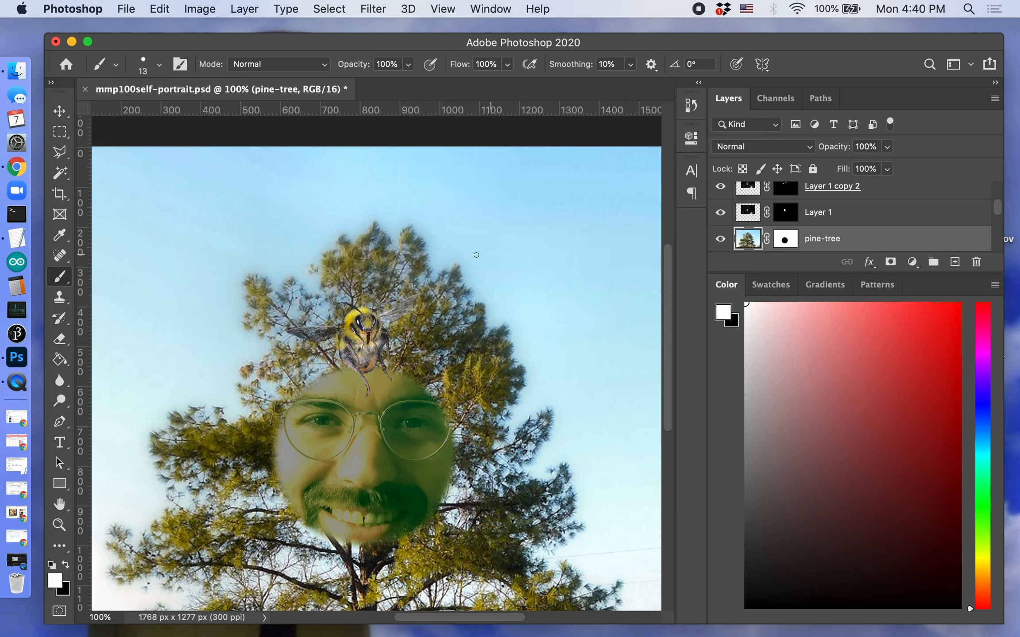
{"action": "left_click", "coordinate": [377, 298]}
{"action": "left_click", "coordinate": [399, 285]}
{"action": "left_click", "coordinate": [424, 269]}
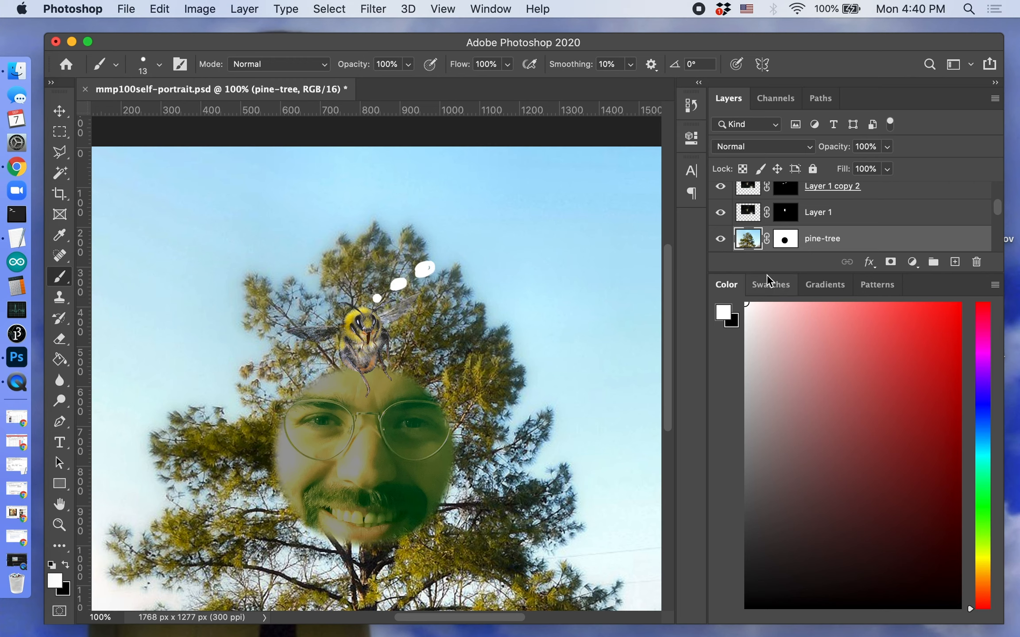
Hide and show the pine-tree layer to check where the dots were painted, and undo them.
{"action": "left_click", "coordinate": [721, 239]}
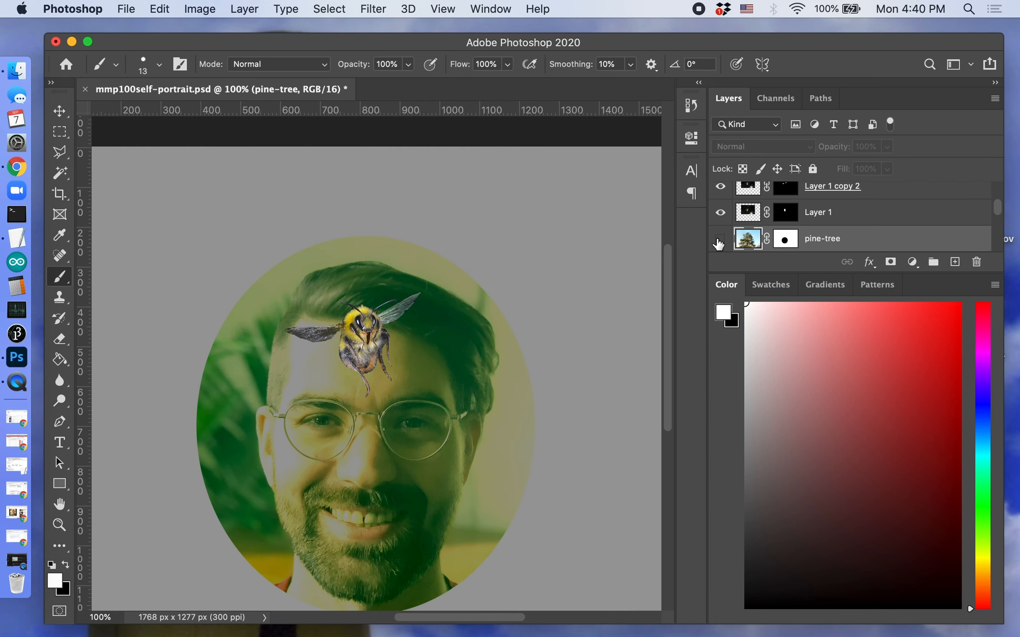
{"action": "left_click", "coordinate": [720, 239]}
{"action": "left_click", "coordinate": [721, 240]}
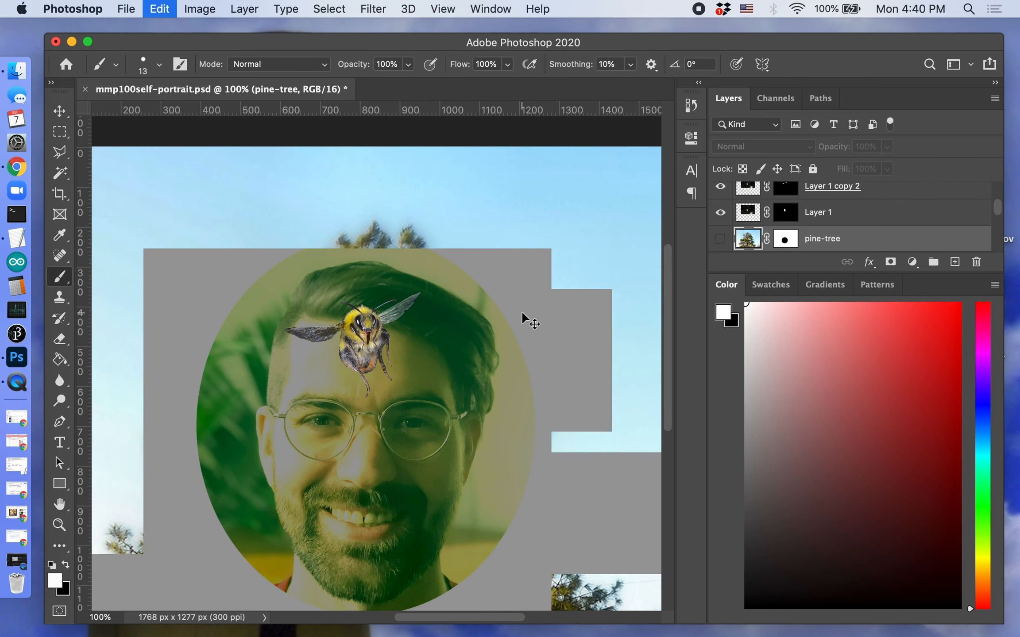
{"action": "key", "text": "super+z"}
{"action": "key", "text": "super+z"}
{"action": "key", "text": "super+z"}
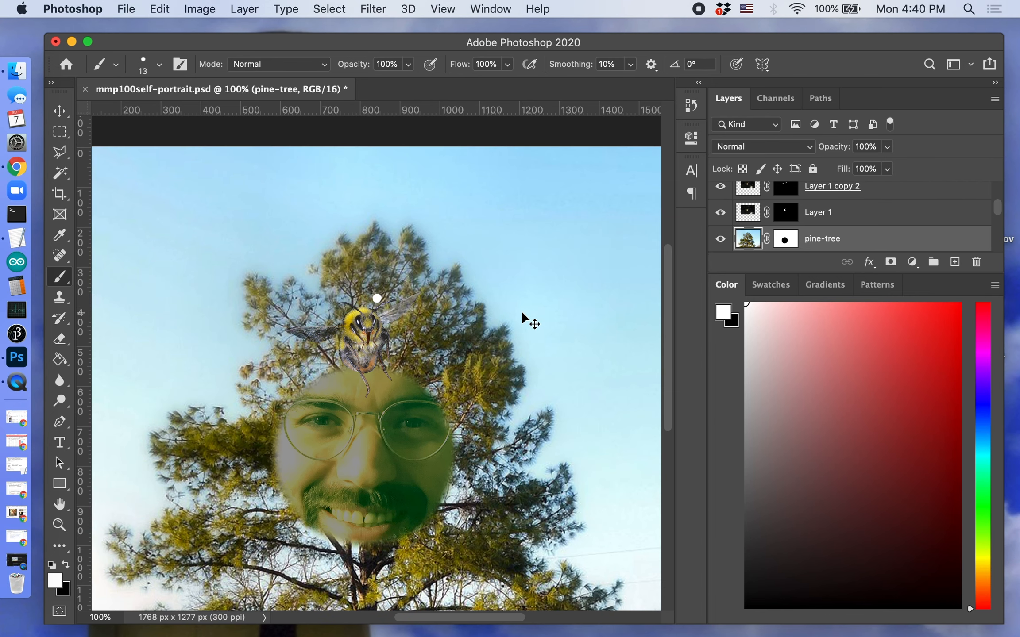
{"action": "key", "text": "super+z"}
Add a new layer named "thought bubble" at the top of the layer stack.
{"action": "left_click", "coordinate": [955, 263]}
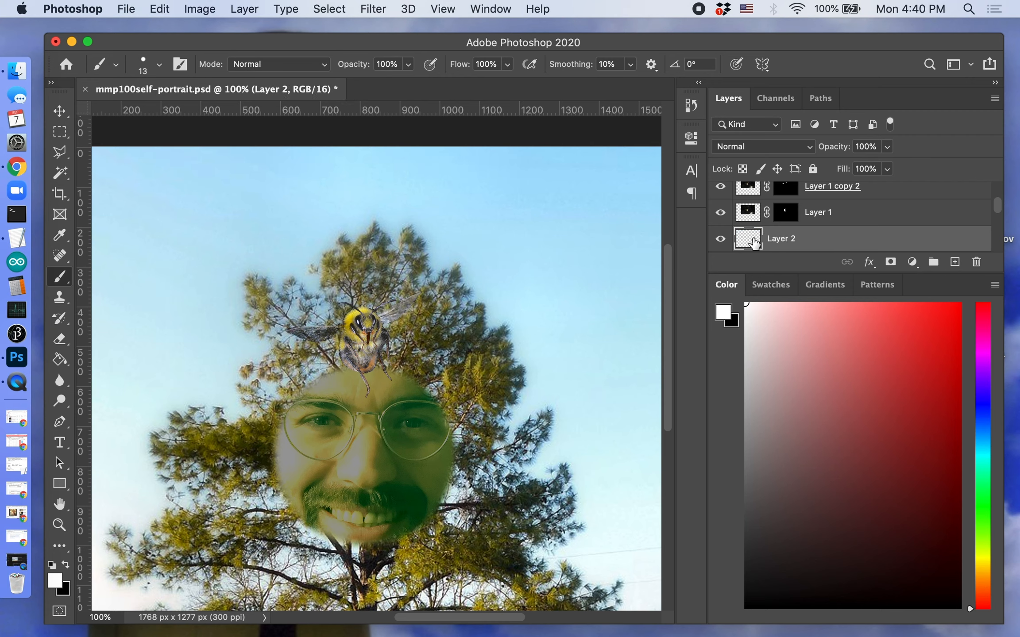
{"action": "left_click_drag", "start_coordinate": [748, 241], "coordinate": [756, 186]}
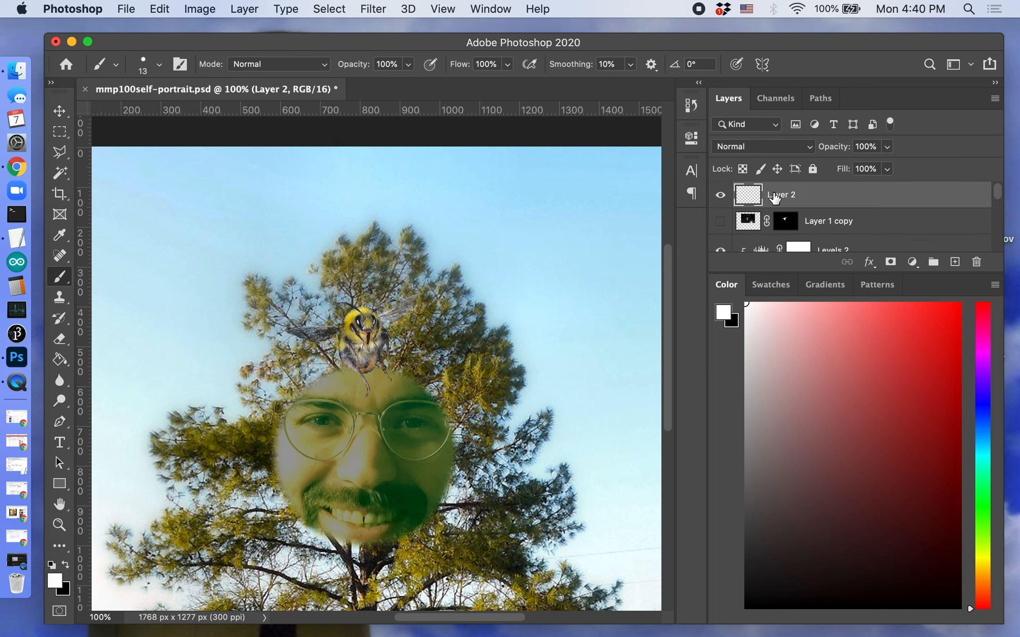
{"action": "double_click", "coordinate": [775, 199]}
{"action": "type", "text": "thought bubble"}
{"action": "key", "text": "Return"}
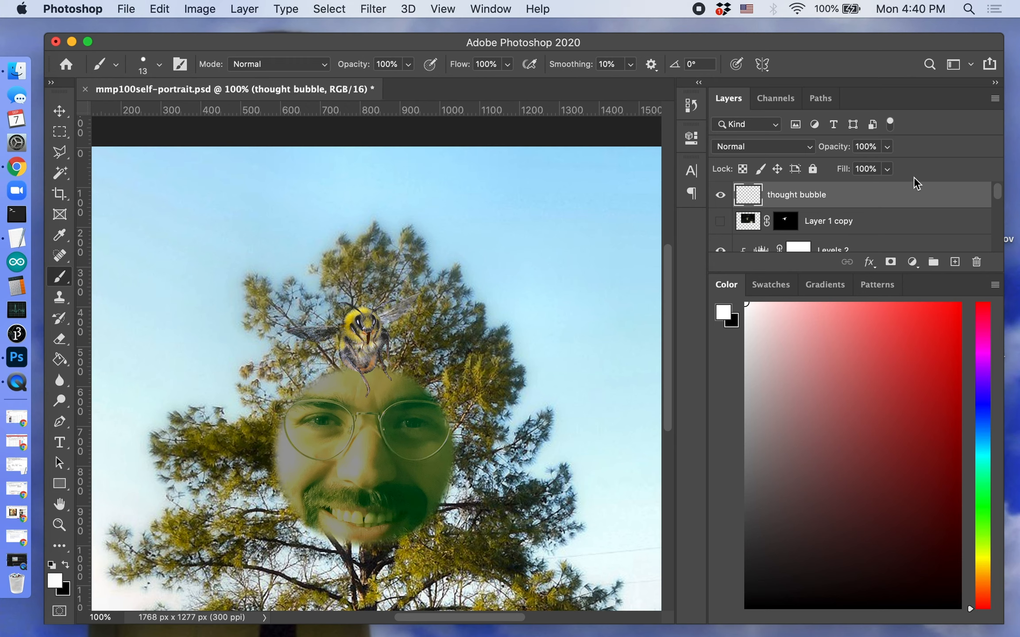
{"action": "left_click", "coordinate": [826, 221]}
{"action": "scroll", "coordinate": [859, 234], "scroll_direction": "down", "scroll_amount": 3}
{"action": "scroll", "coordinate": [859, 234], "scroll_direction": "up", "scroll_amount": 3}
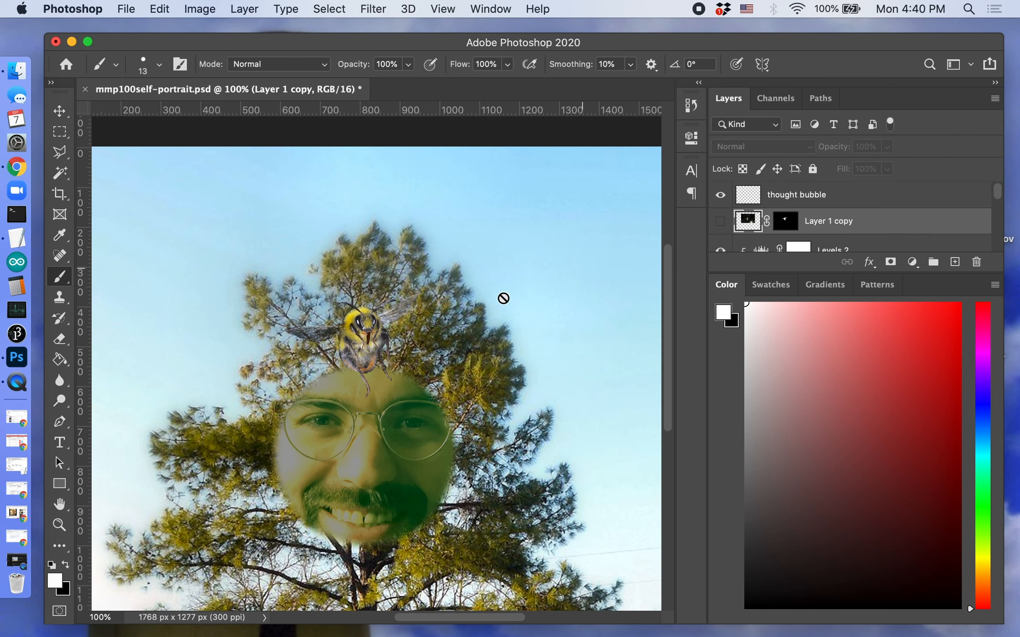
{"action": "left_click", "coordinate": [801, 202]}
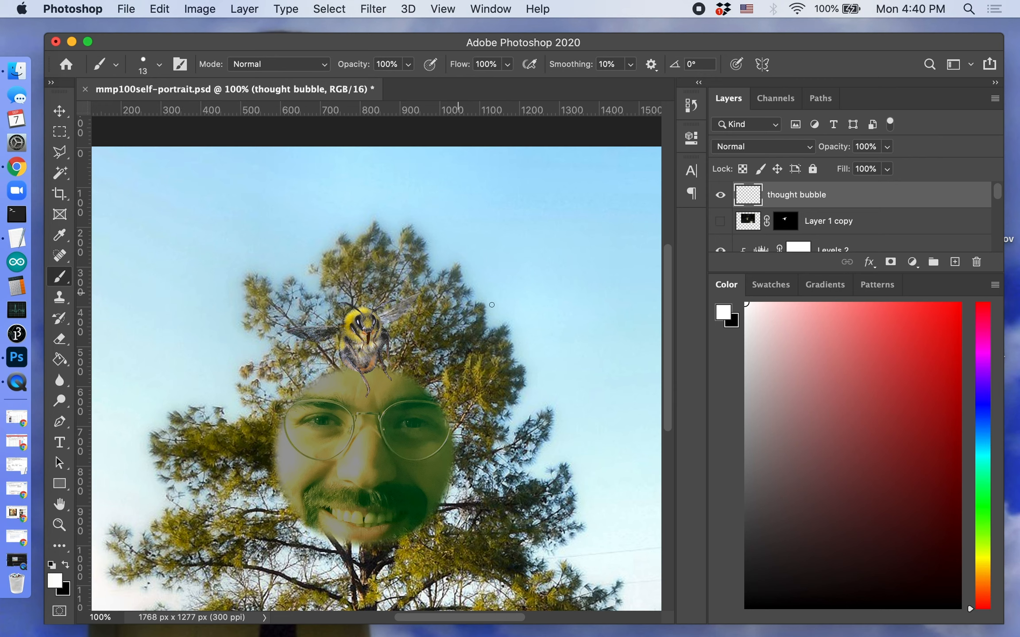
{"action": "right_click", "coordinate": [377, 302]}
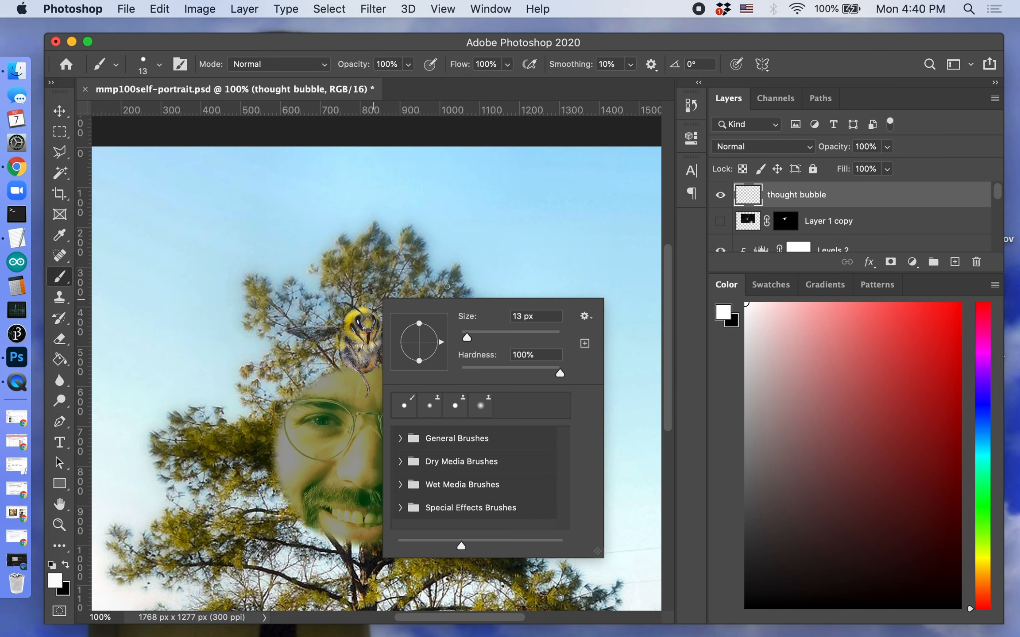
{"action": "left_click", "coordinate": [453, 271]}
{"action": "key", "text": "super+z"}
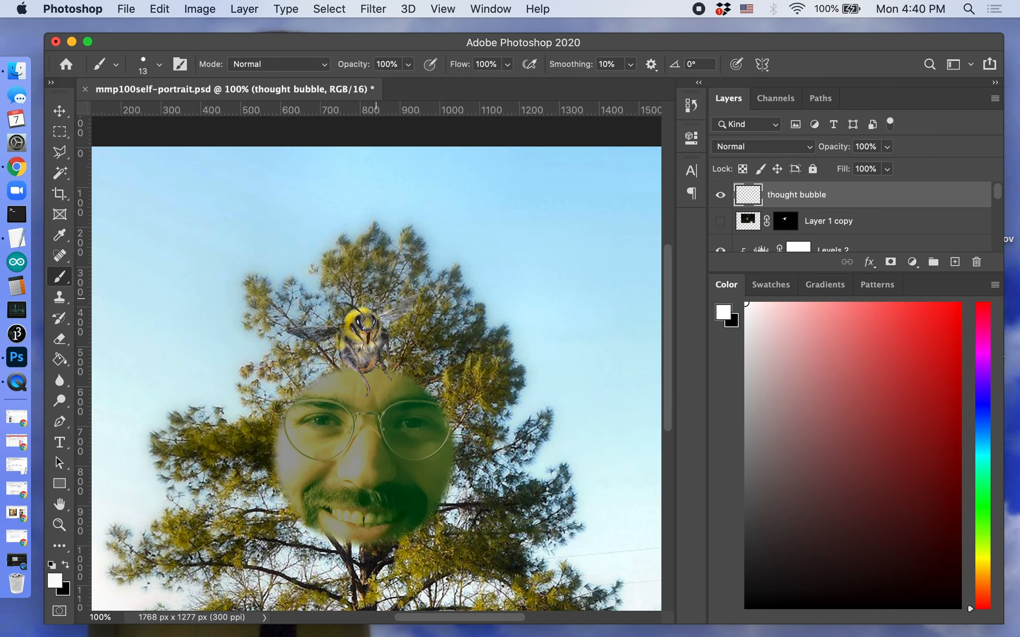
Paint three white dots of increasing size rising from the bee on the thought bubble layer with a 13 px brush.
{"action": "left_click", "coordinate": [377, 300]}
{"action": "left_click_drag", "start_coordinate": [396, 286], "coordinate": [394, 290]}
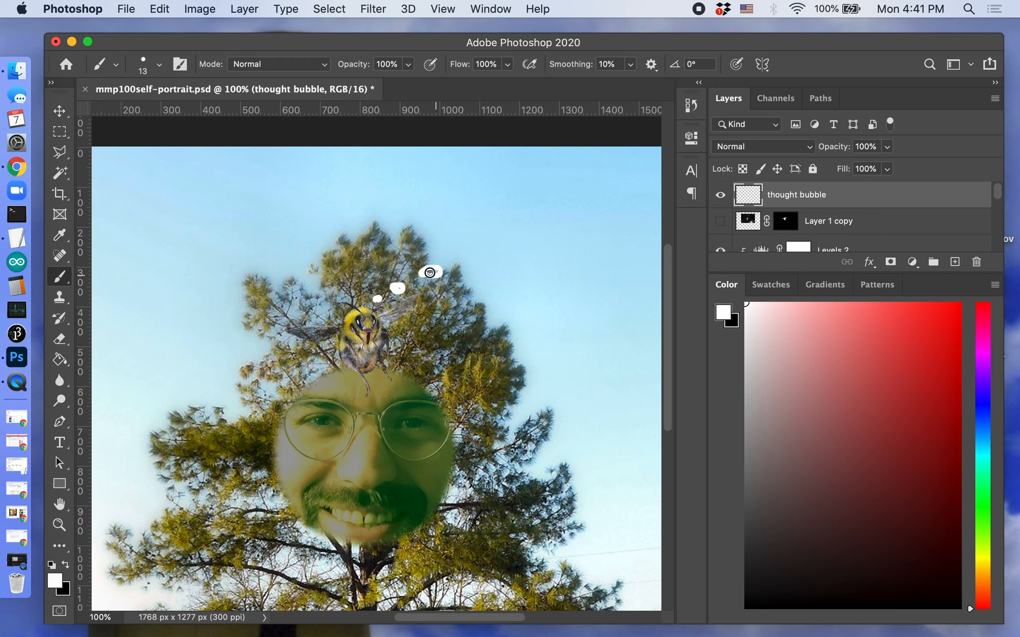
{"action": "mouse_move", "coordinate": [423, 275]}
{"action": "left_mouse_down"}
{"action": "mouse_move", "coordinate": [436, 270]}
{"action": "mouse_move", "coordinate": [422, 274]}
{"action": "left_mouse_up"}
Paint a large white oval outline in the sky beyond the dots and fill it in with a 49 px brush.
{"action": "mouse_move", "coordinate": [481, 191]}
{"action": "left_mouse_down"}
{"action": "mouse_move", "coordinate": [432, 195]}
{"action": "mouse_move", "coordinate": [425, 231]}
{"action": "mouse_move", "coordinate": [454, 254]}
{"action": "mouse_move", "coordinate": [502, 266]}
{"action": "mouse_move", "coordinate": [571, 228]}
{"action": "mouse_move", "coordinate": [533, 190]}
{"action": "mouse_move", "coordinate": [482, 189]}
{"action": "left_mouse_up"}
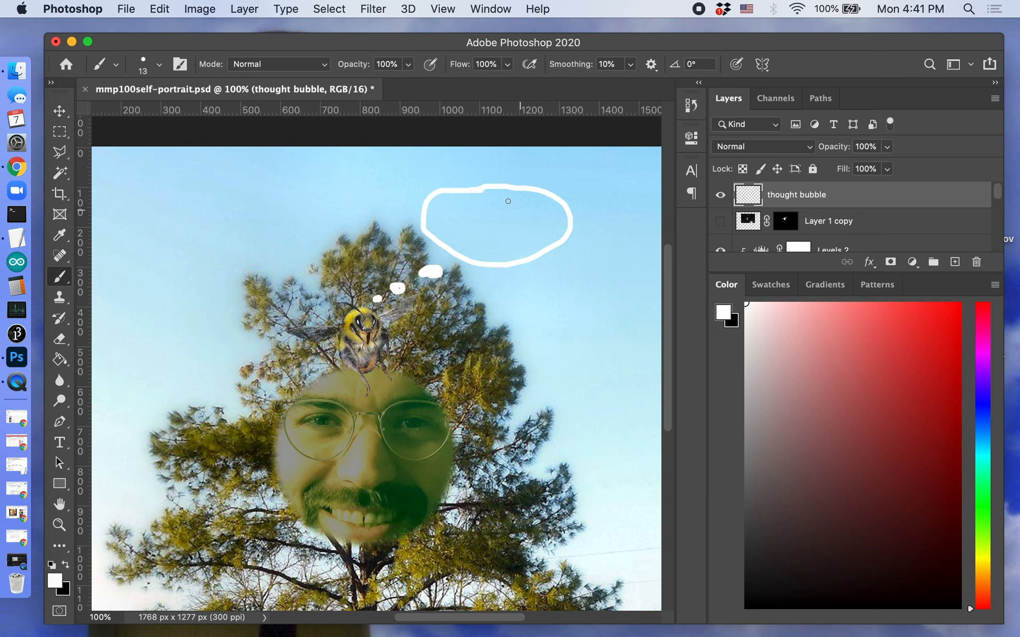
{"action": "left_click", "coordinate": [159, 65]}
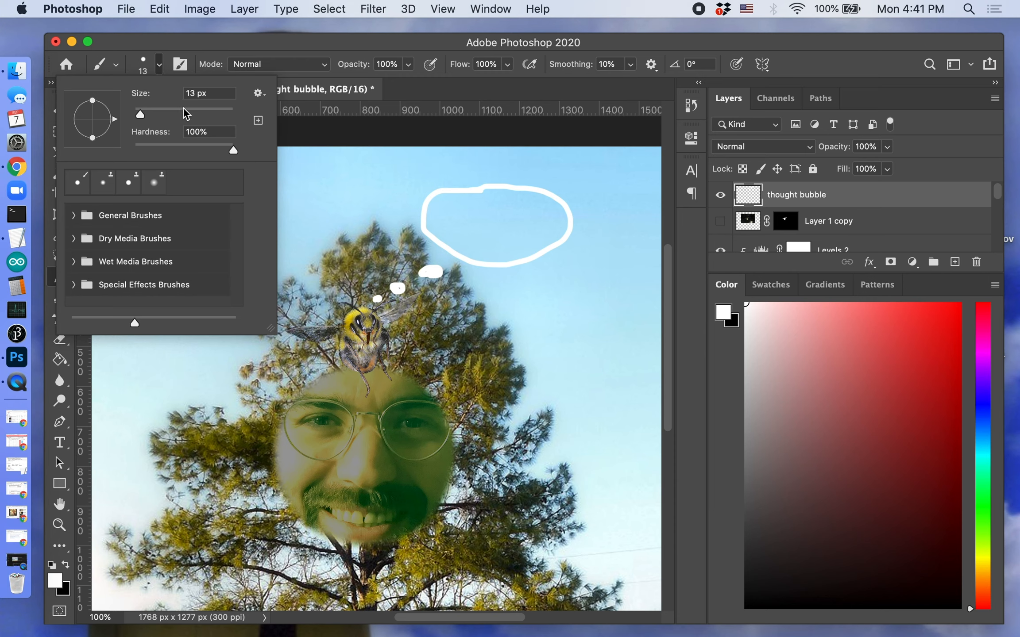
{"action": "left_click", "coordinate": [158, 111]}
{"action": "mouse_move", "coordinate": [461, 226]}
{"action": "left_mouse_down"}
{"action": "mouse_move", "coordinate": [462, 202]}
{"action": "mouse_move", "coordinate": [431, 215]}
{"action": "mouse_move", "coordinate": [451, 239]}
{"action": "mouse_move", "coordinate": [490, 257]}
{"action": "mouse_move", "coordinate": [523, 258]}
{"action": "mouse_move", "coordinate": [566, 222]}
{"action": "mouse_move", "coordinate": [540, 202]}
{"action": "mouse_move", "coordinate": [478, 196]}
{"action": "mouse_move", "coordinate": [456, 208]}
{"action": "mouse_move", "coordinate": [452, 227]}
{"action": "mouse_move", "coordinate": [476, 209]}
{"action": "mouse_move", "coordinate": [560, 221]}
{"action": "mouse_move", "coordinate": [470, 229]}
{"action": "mouse_move", "coordinate": [542, 222]}
{"action": "mouse_move", "coordinate": [527, 236]}
{"action": "mouse_move", "coordinate": [489, 239]}
{"action": "left_mouse_up"}
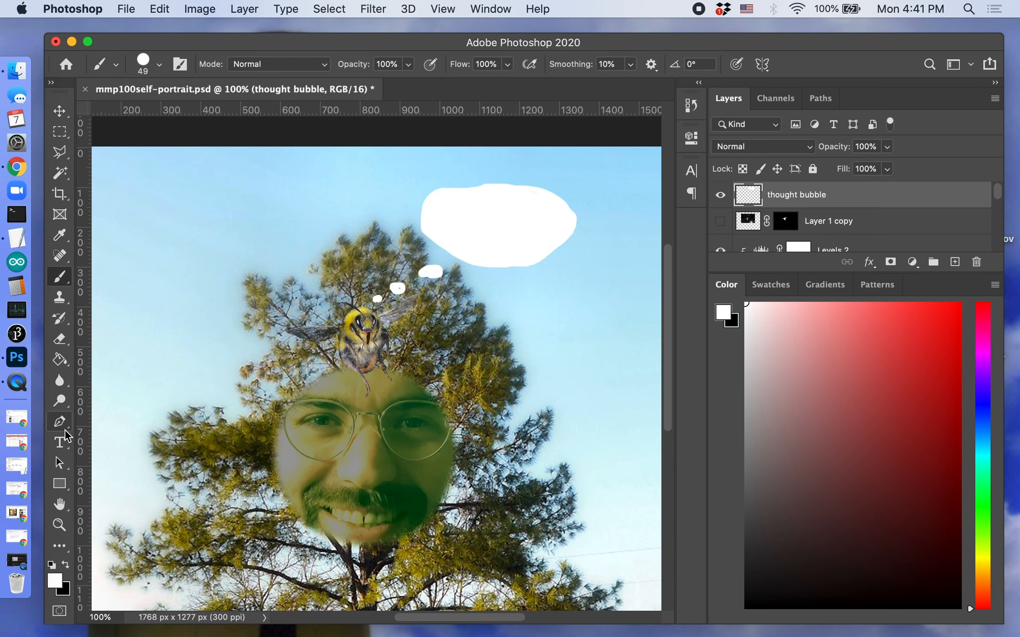
{"action": "left_click", "coordinate": [60, 443]}
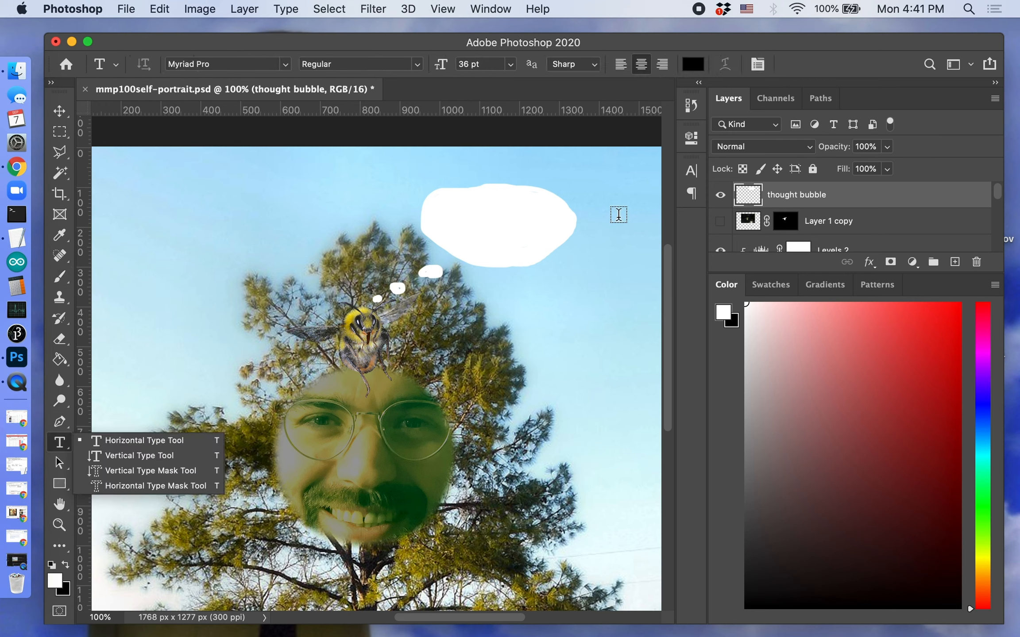
{"action": "left_click", "coordinate": [460, 214]}
{"action": "left_click", "coordinate": [459, 215]}
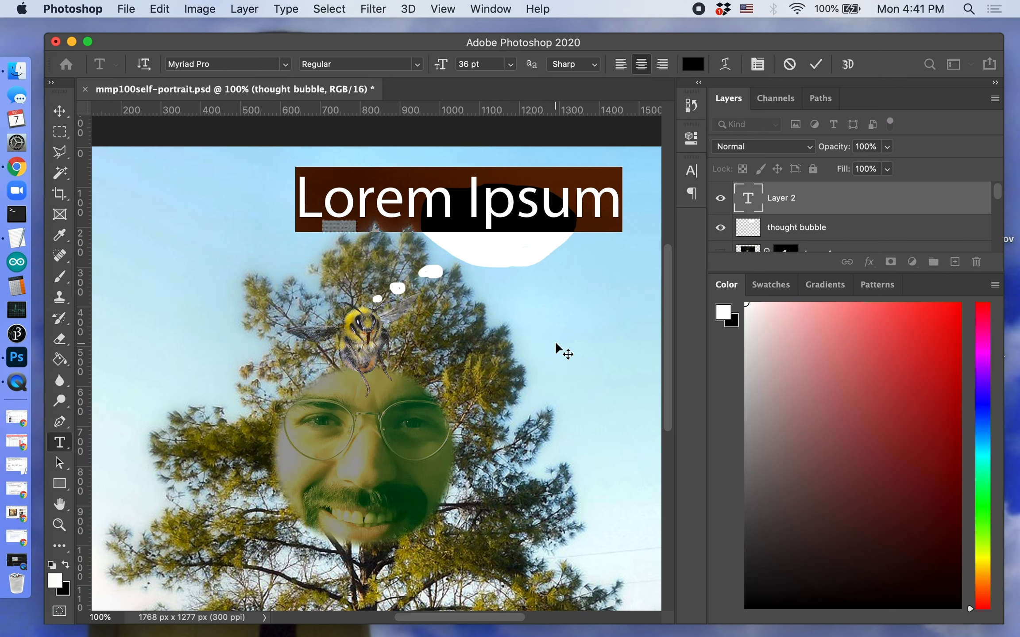
{"action": "key", "text": "super+Return"}
{"action": "key", "text": "super+z"}
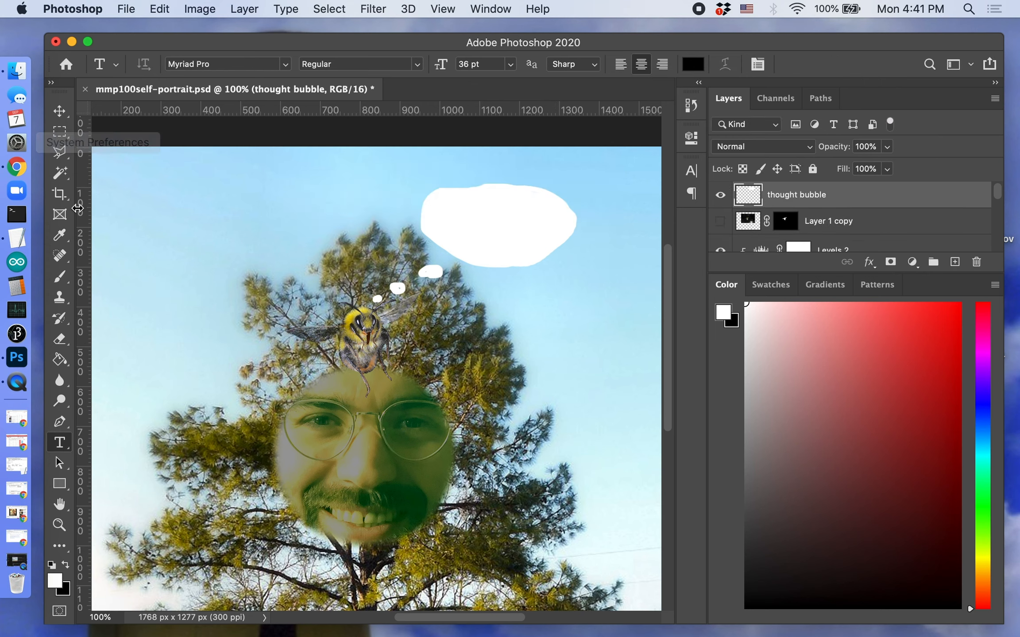
Hand-letter "where am i?" in black inside the thought bubble with a 14 px brush.
{"action": "left_click", "coordinate": [62, 279]}
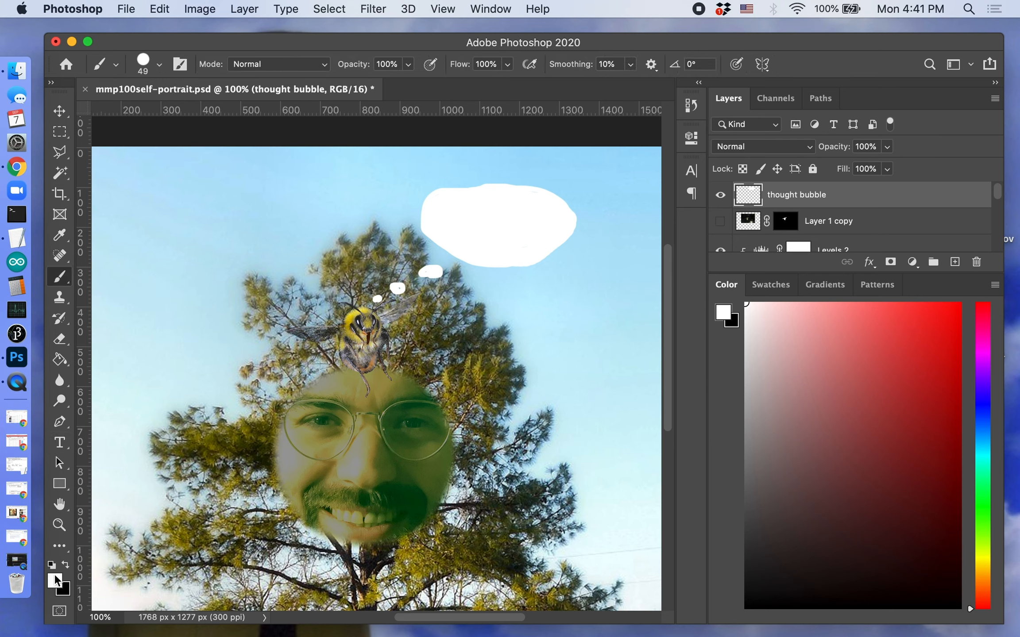
{"action": "left_click", "coordinate": [65, 566]}
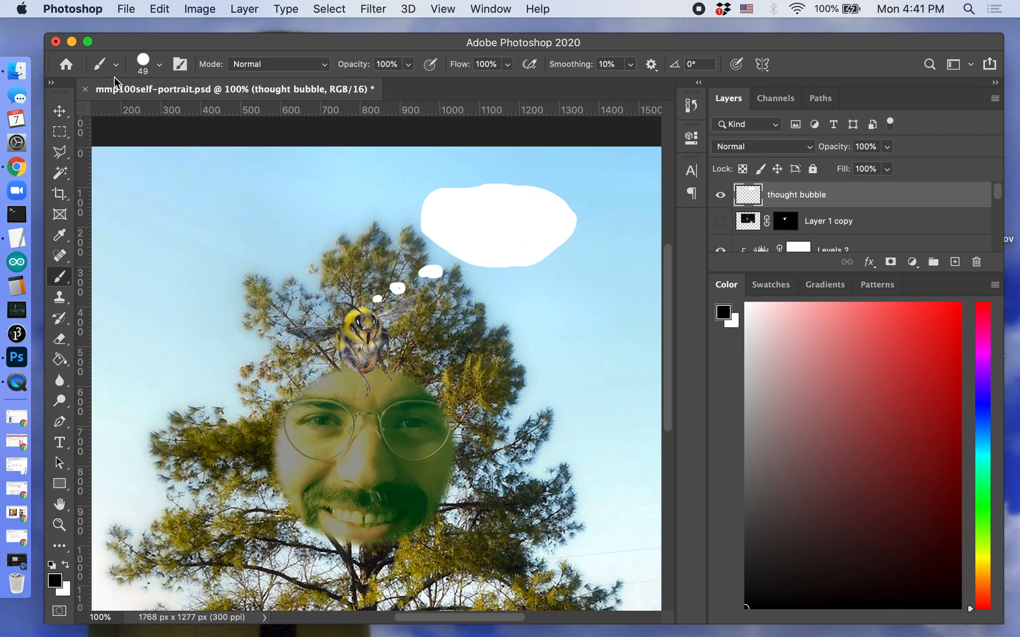
{"action": "left_click", "coordinate": [156, 66]}
{"action": "left_click_drag", "start_coordinate": [150, 113], "coordinate": [142, 113]}
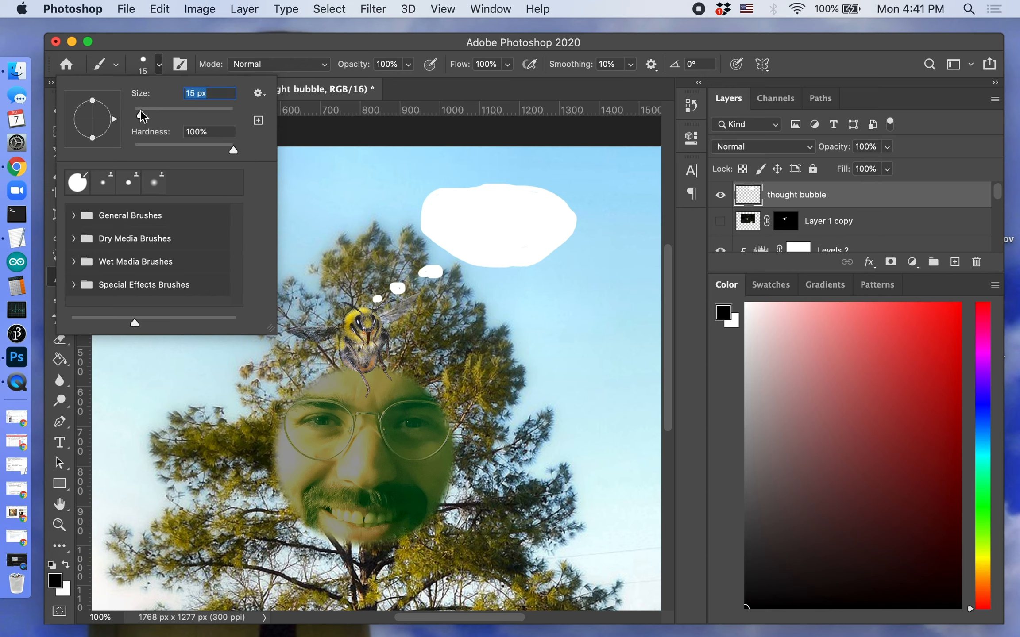
{"action": "left_click", "coordinate": [433, 203]}
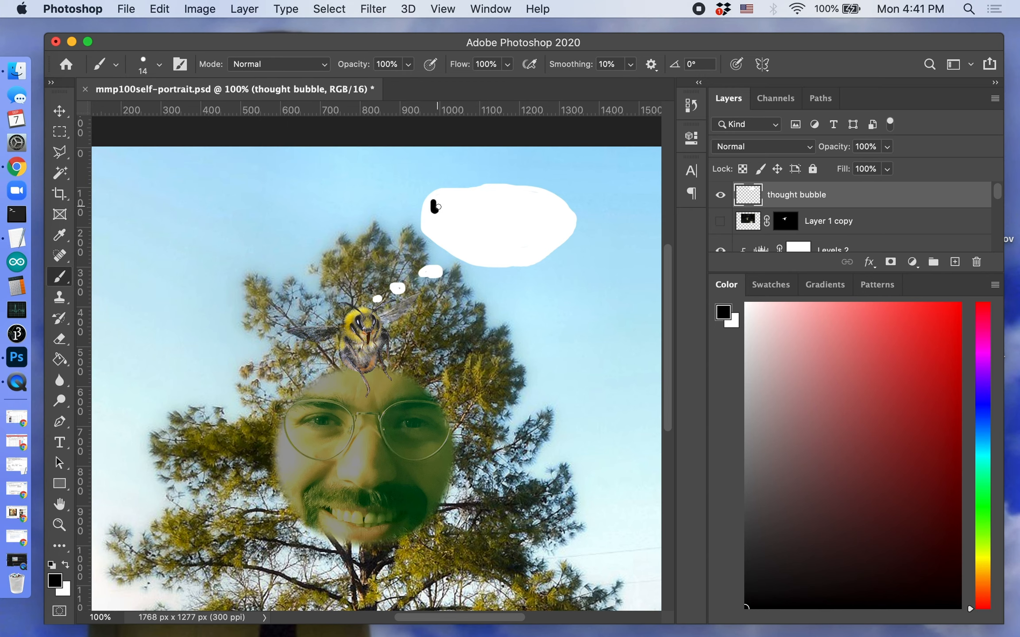
{"action": "mouse_move", "coordinate": [435, 210]}
{"action": "left_mouse_down"}
{"action": "mouse_move", "coordinate": [458, 193]}
{"action": "mouse_move", "coordinate": [456, 213]}
{"action": "mouse_move", "coordinate": [466, 203]}
{"action": "mouse_move", "coordinate": [487, 212]}
{"action": "mouse_move", "coordinate": [502, 195]}
{"action": "mouse_move", "coordinate": [520, 210]}
{"action": "mouse_move", "coordinate": [548, 216]}
{"action": "mouse_move", "coordinate": [544, 208]}
{"action": "mouse_move", "coordinate": [536, 224]}
{"action": "mouse_move", "coordinate": [549, 209]}
{"action": "mouse_move", "coordinate": [551, 223]}
{"action": "mouse_move", "coordinate": [560, 205]}
{"action": "mouse_move", "coordinate": [569, 224]}
{"action": "left_mouse_up"}
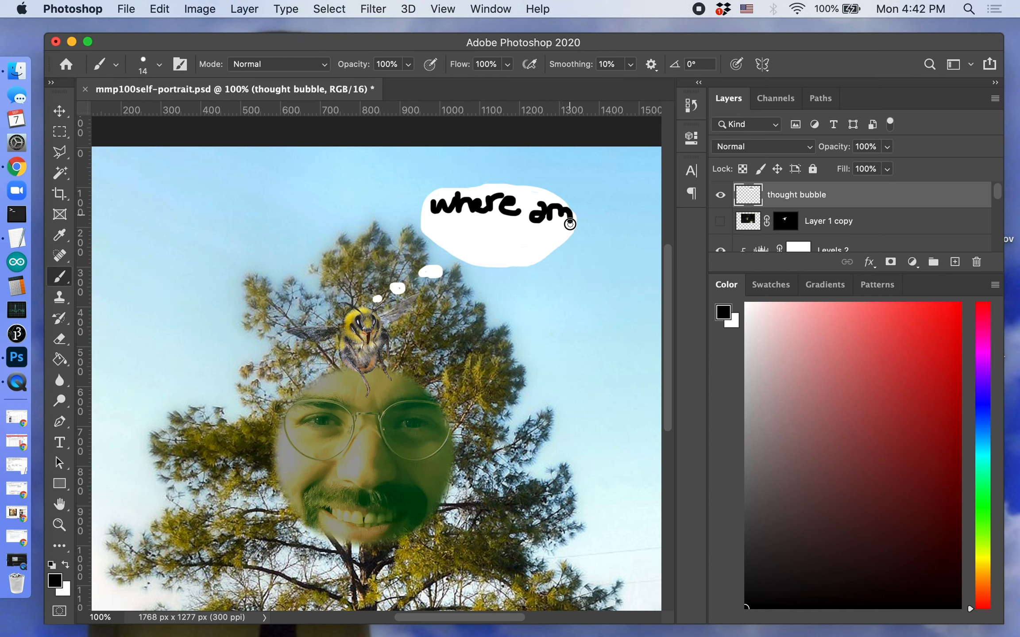
{"action": "left_click_drag", "start_coordinate": [486, 239], "coordinate": [485, 255]}
{"action": "key", "text": "super+z"}
{"action": "mouse_move", "coordinate": [498, 230]}
{"action": "left_mouse_down"}
{"action": "mouse_move", "coordinate": [508, 234]}
{"action": "mouse_move", "coordinate": [504, 251]}
{"action": "left_mouse_up"}
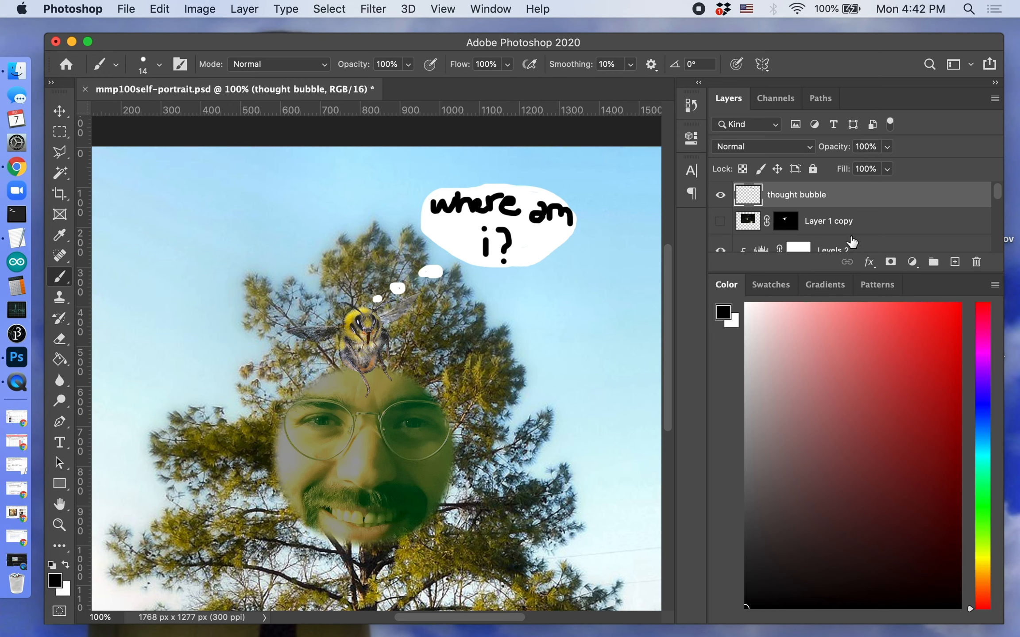
{"action": "scroll", "coordinate": [852, 241], "scroll_direction": "down", "scroll_amount": 3}
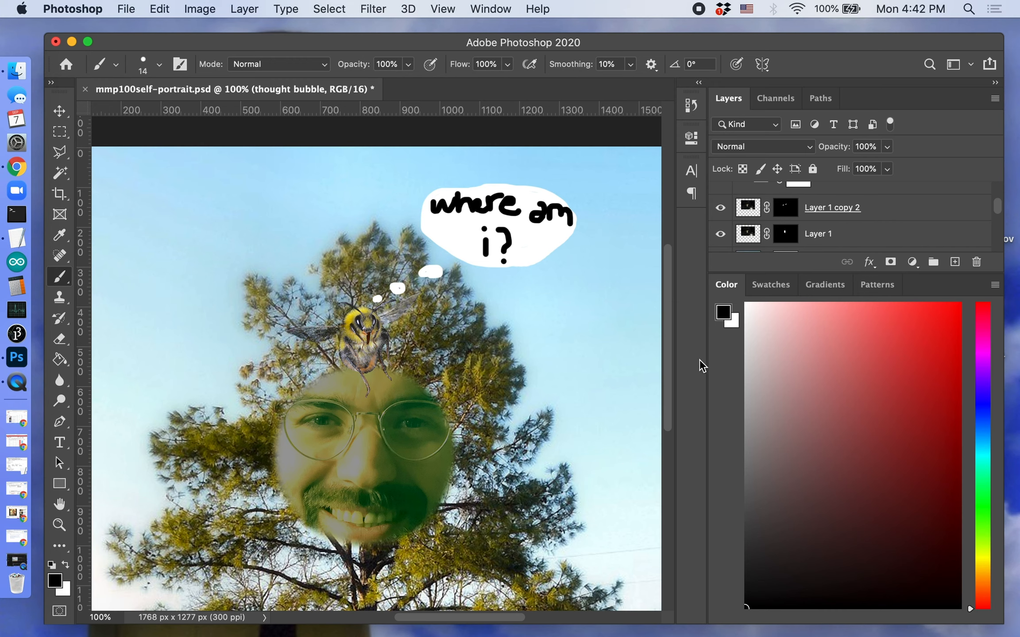